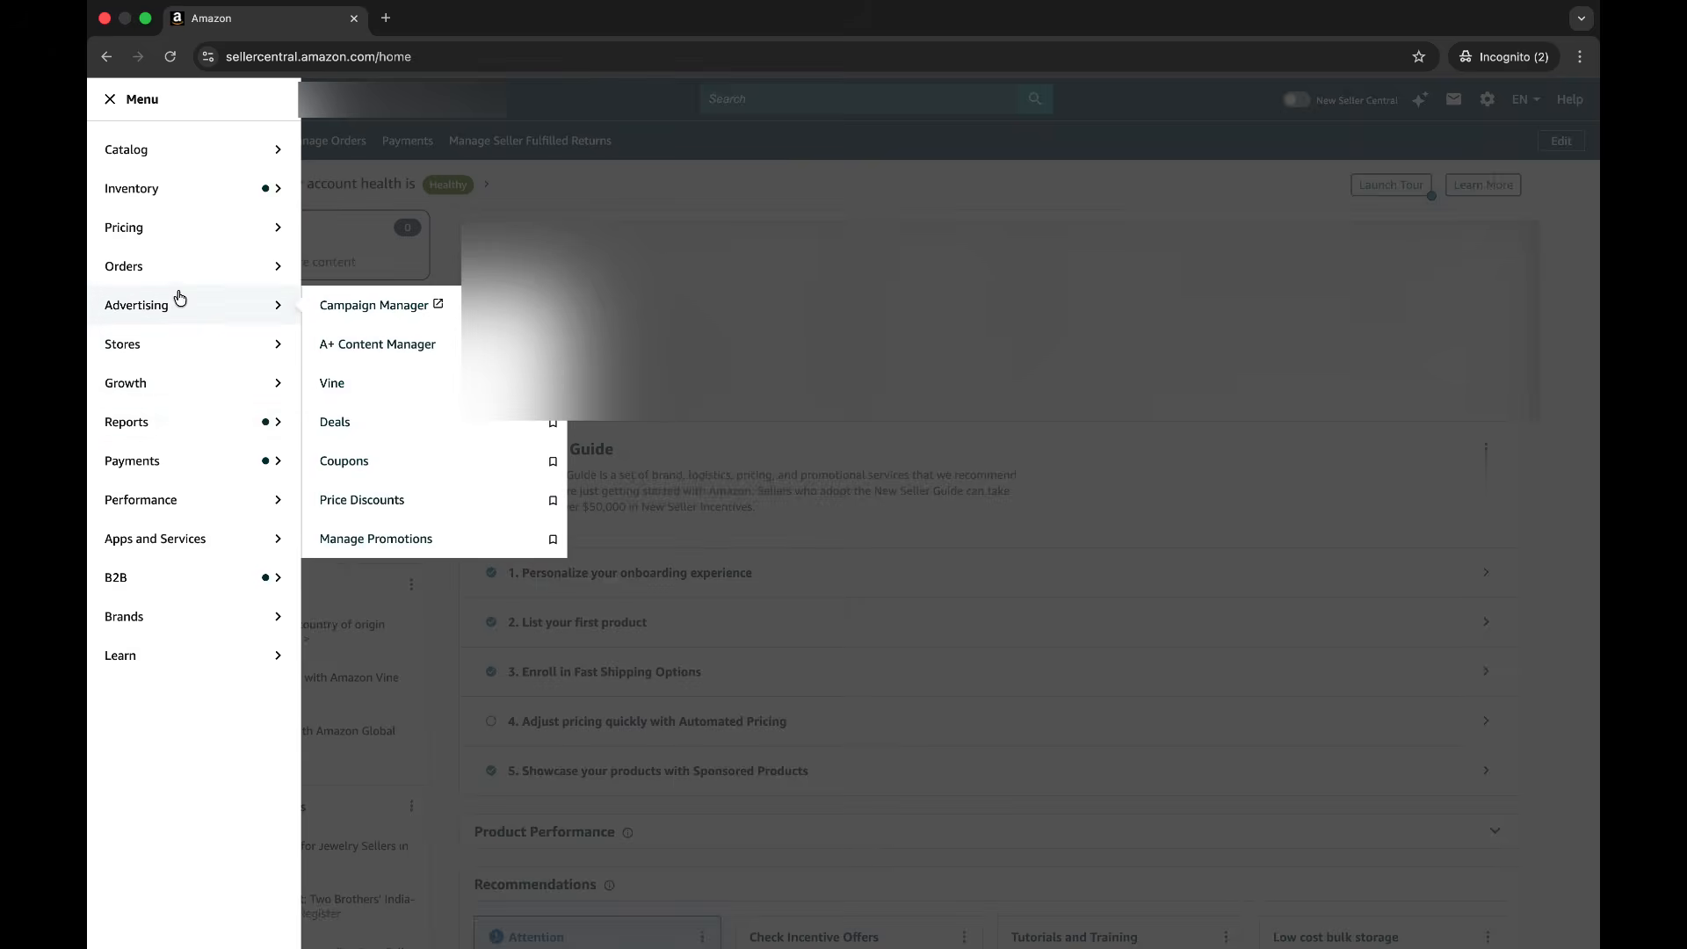
- Go to the advertising coupons page and start creating a new coupon
mouse_move(261, 307)
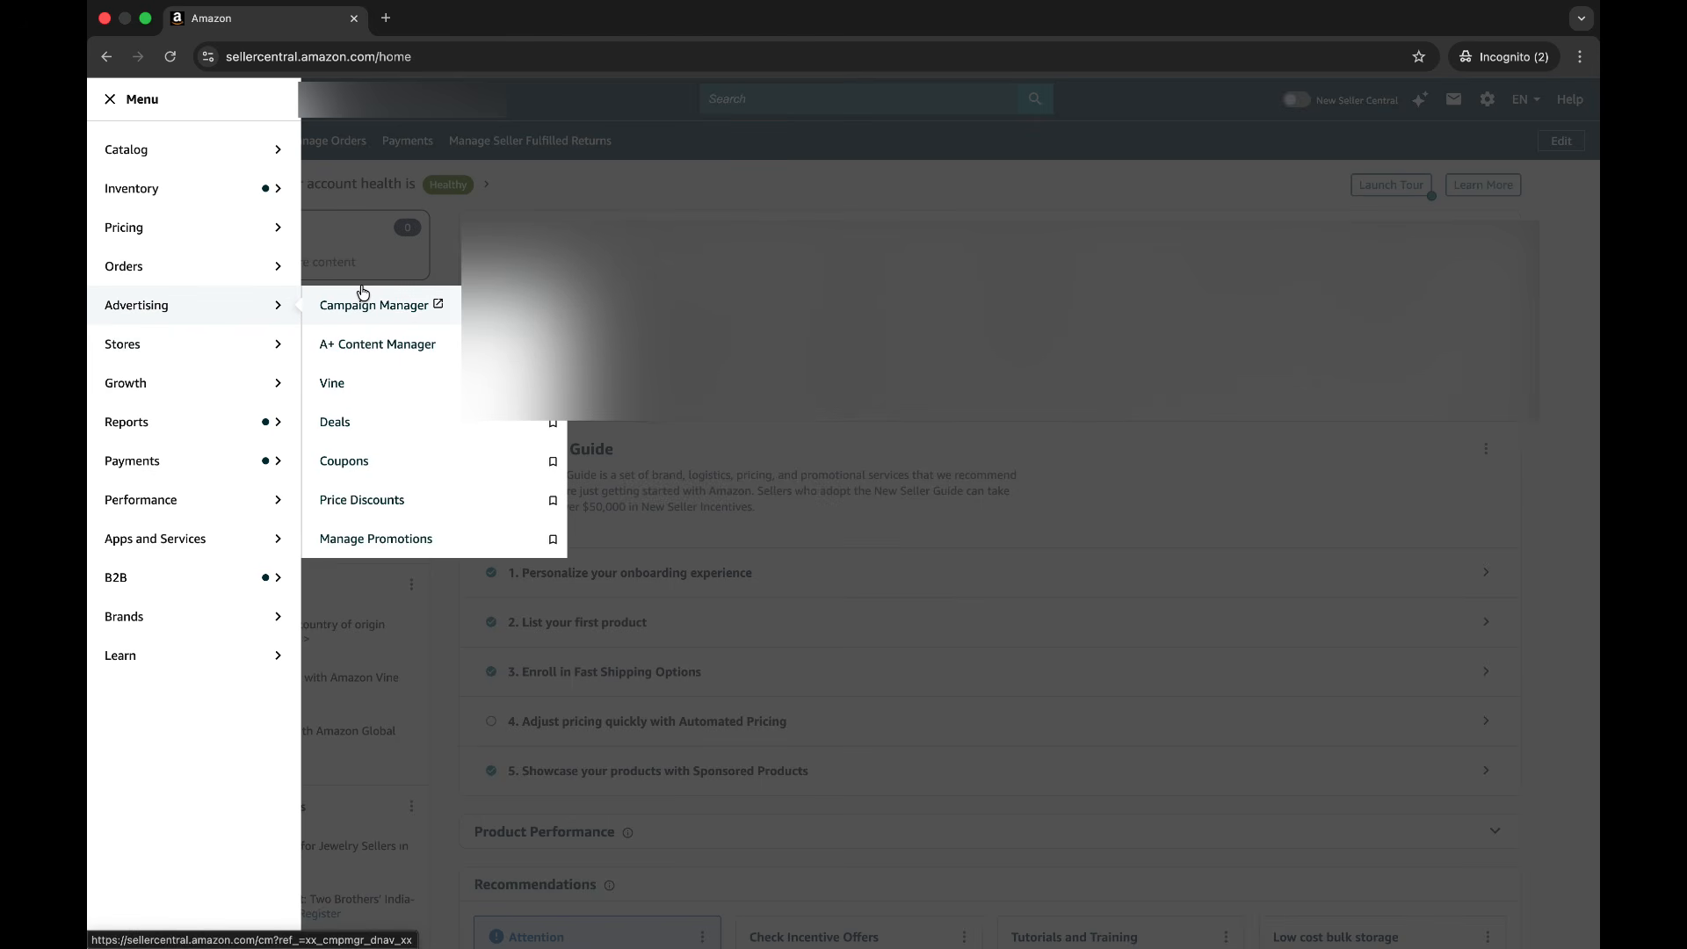
left_click(367, 472)
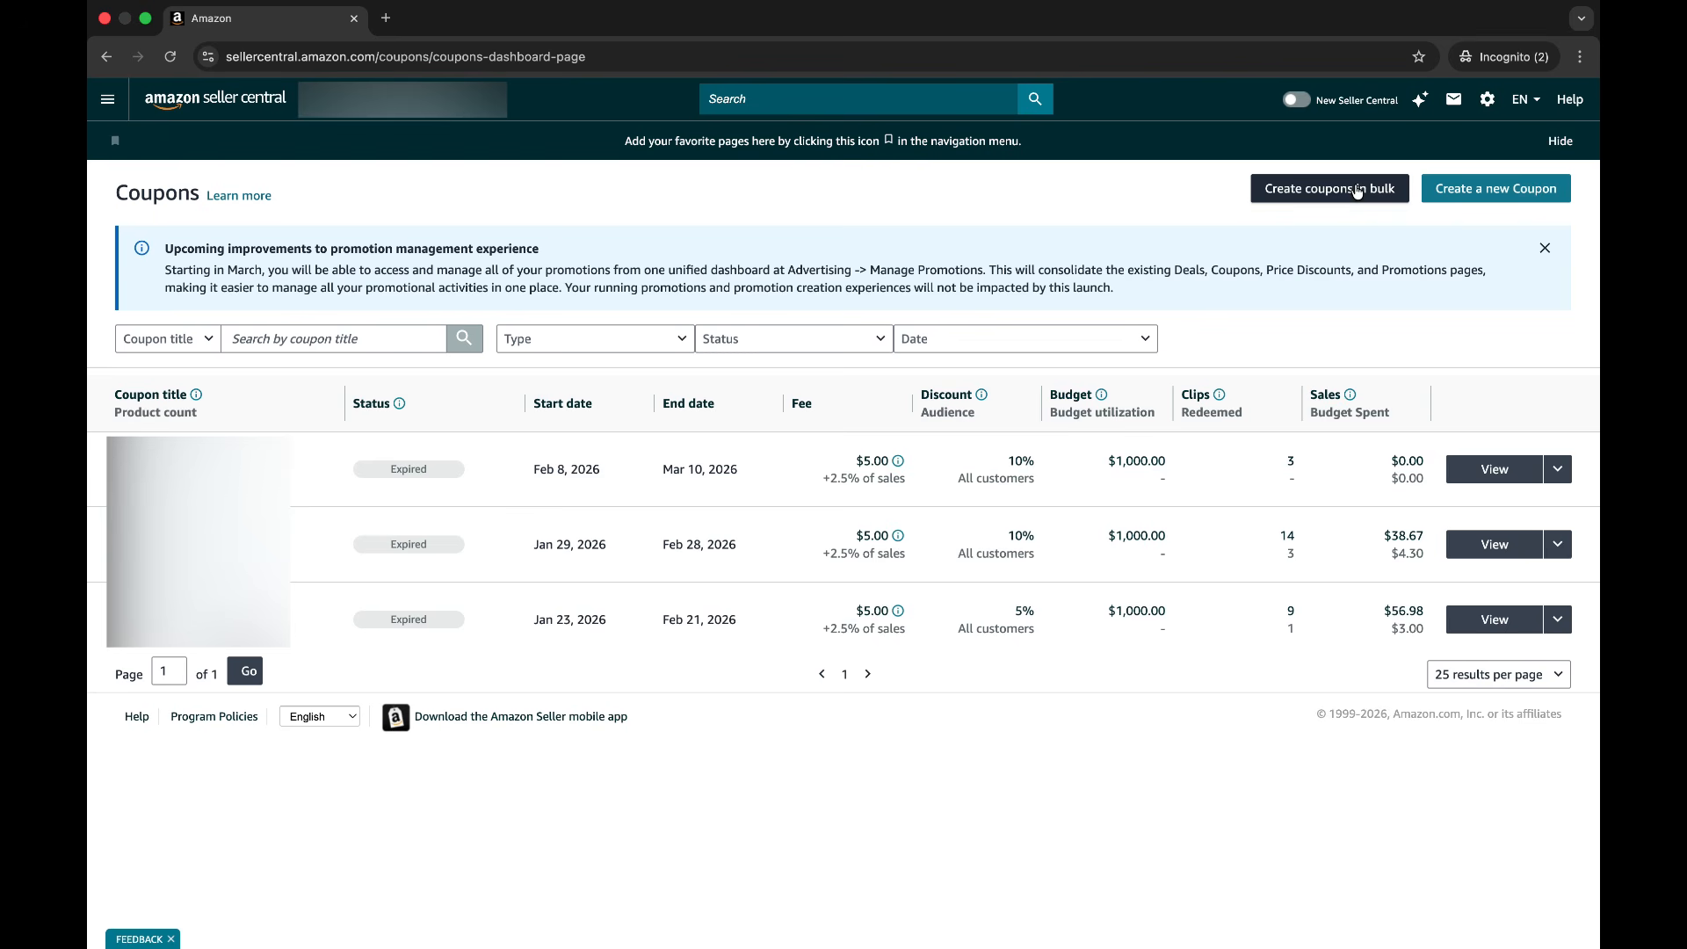
left_click(1495, 189)
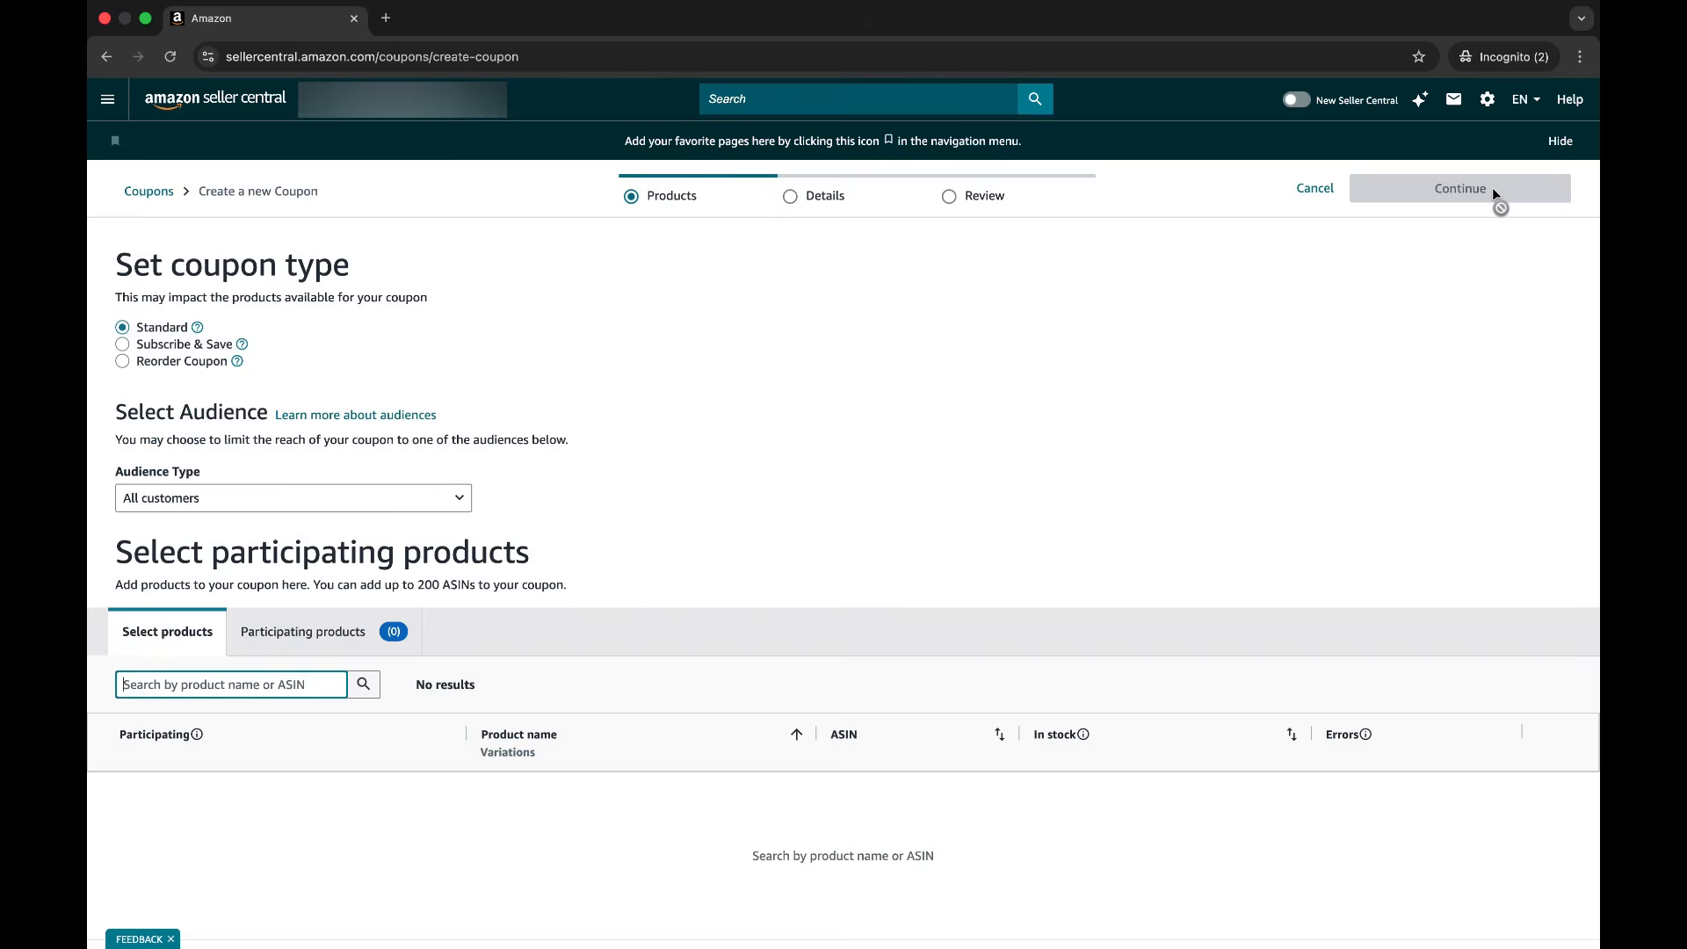
- Choose the Standard coupon type and set the audience type to All customers
mouse_move(186, 305)
double_click(158, 331)
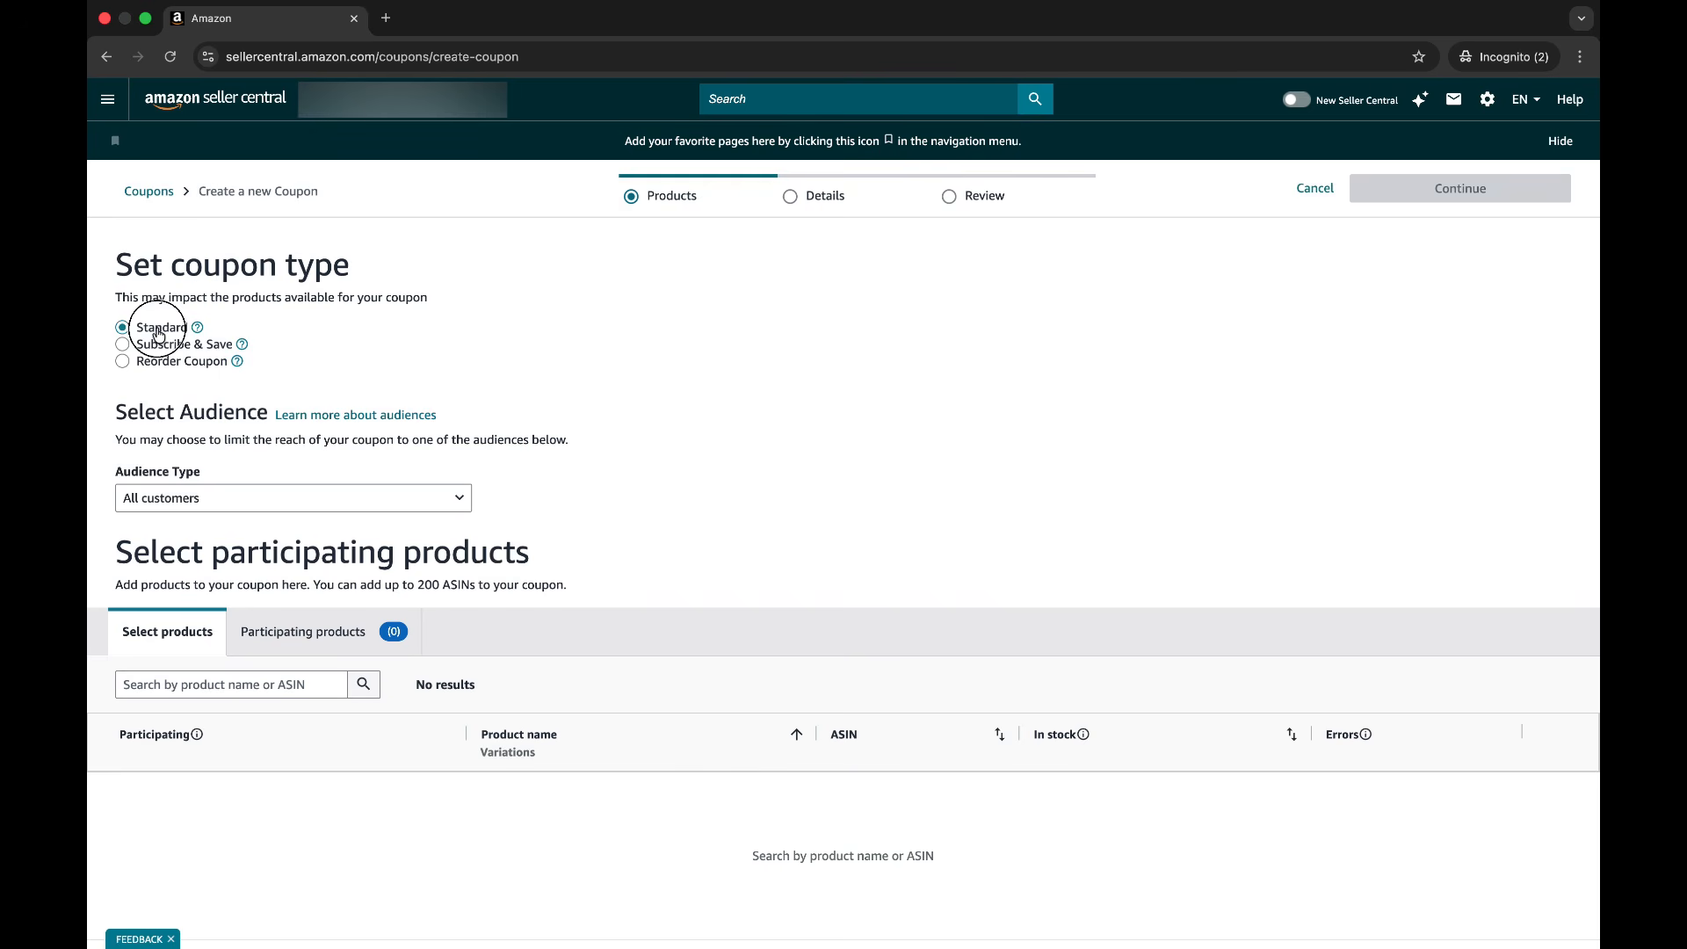
left_click(260, 321)
double_click(162, 330)
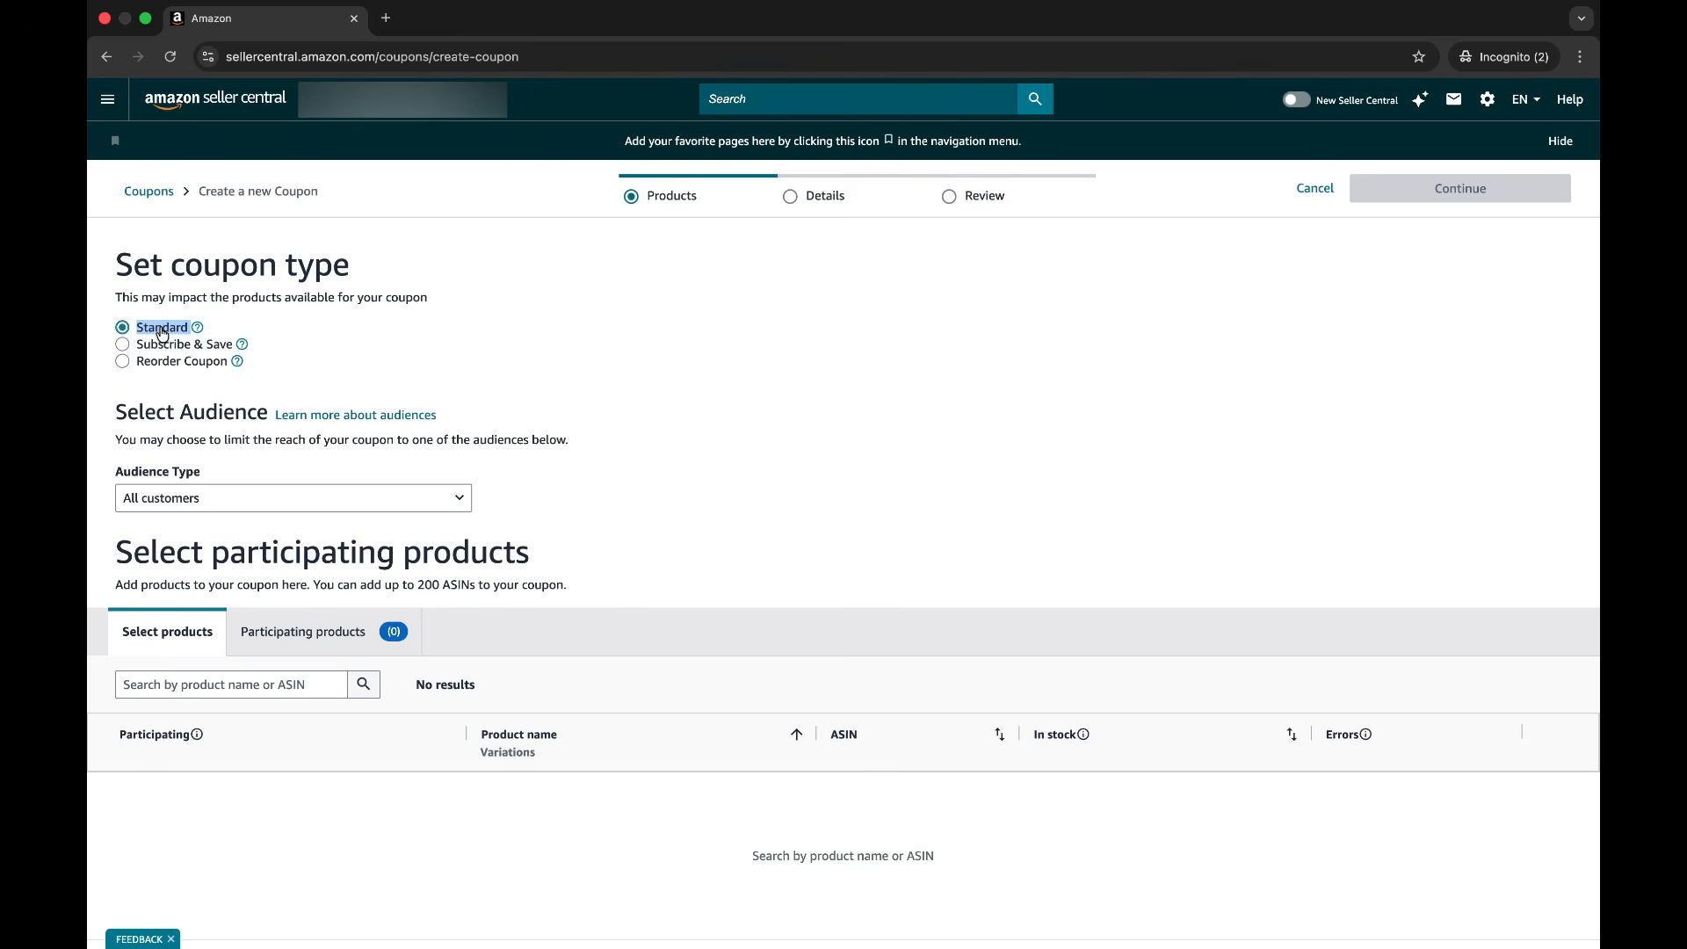
left_click(224, 311)
left_click_drag(119, 405, 270, 404)
left_click_drag(129, 445, 568, 440)
left_click(434, 497)
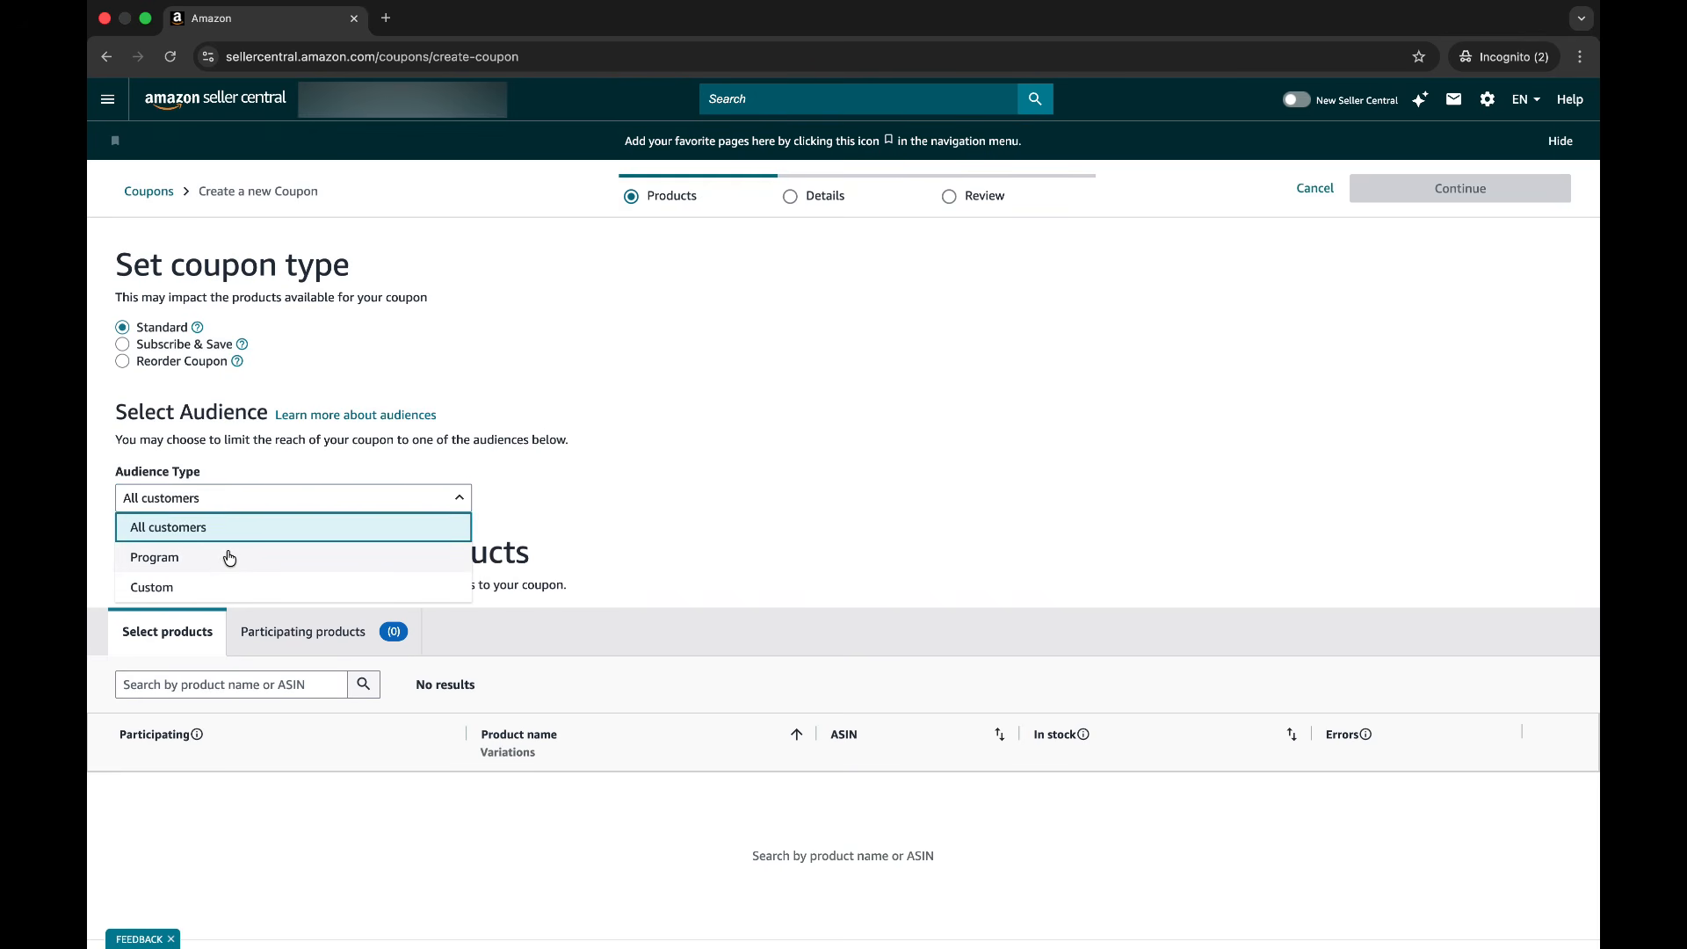
left_click(200, 525)
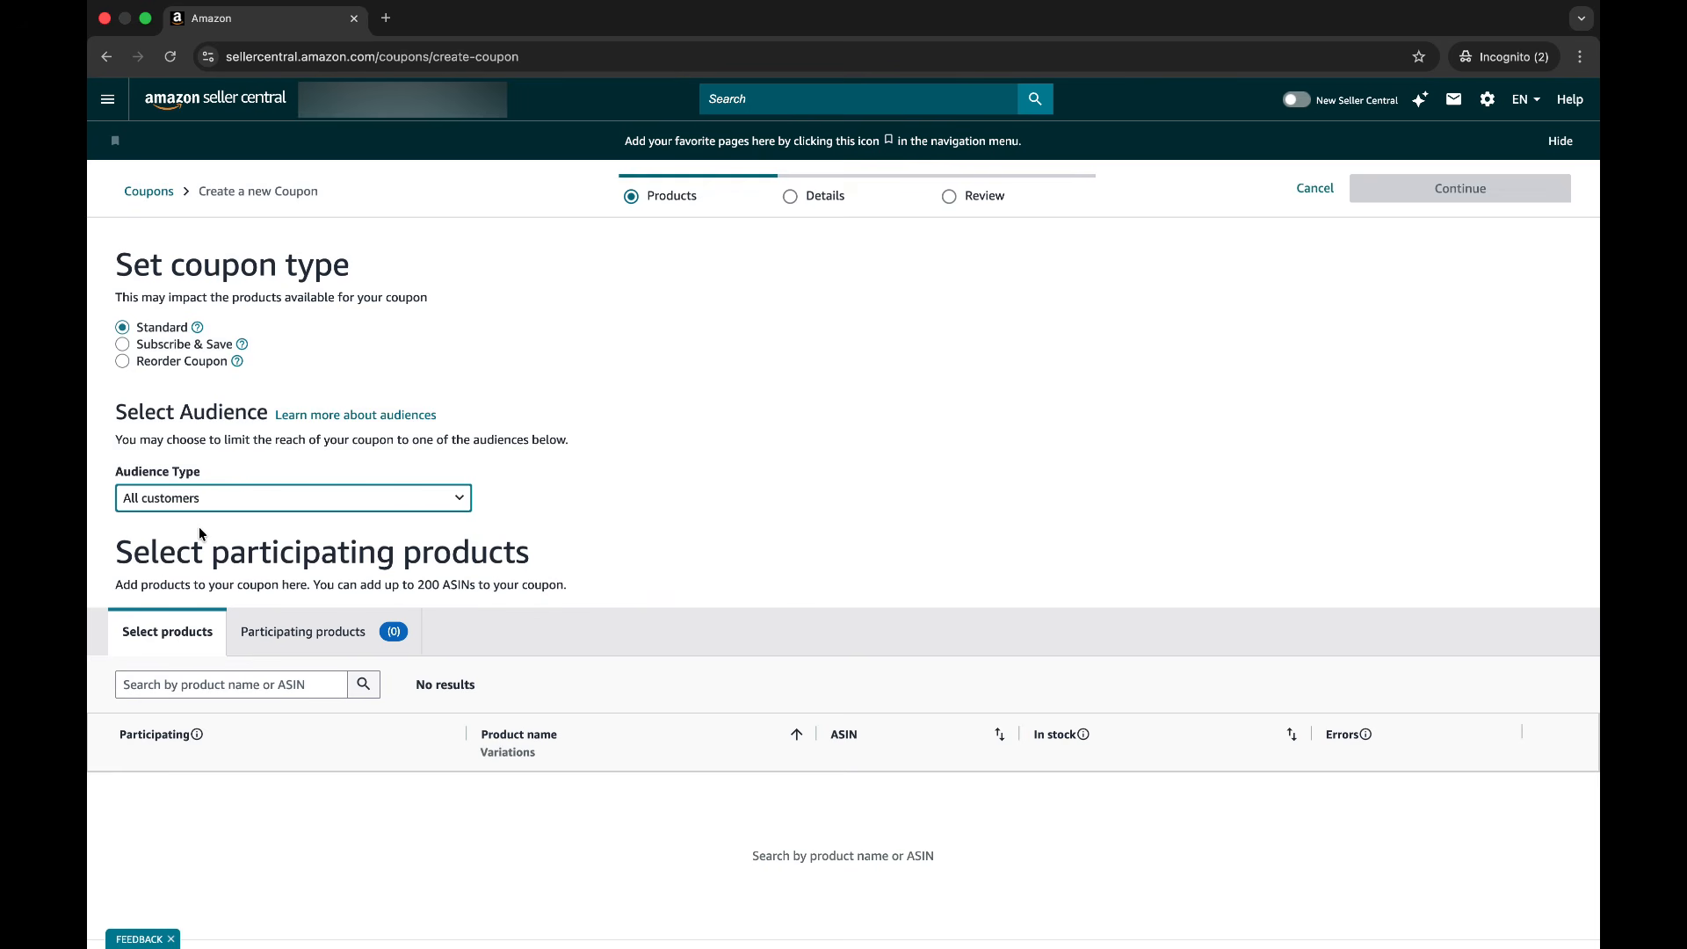
- Examine the Program and Custom audience types and return the audience type to All customers
left_click(231, 502)
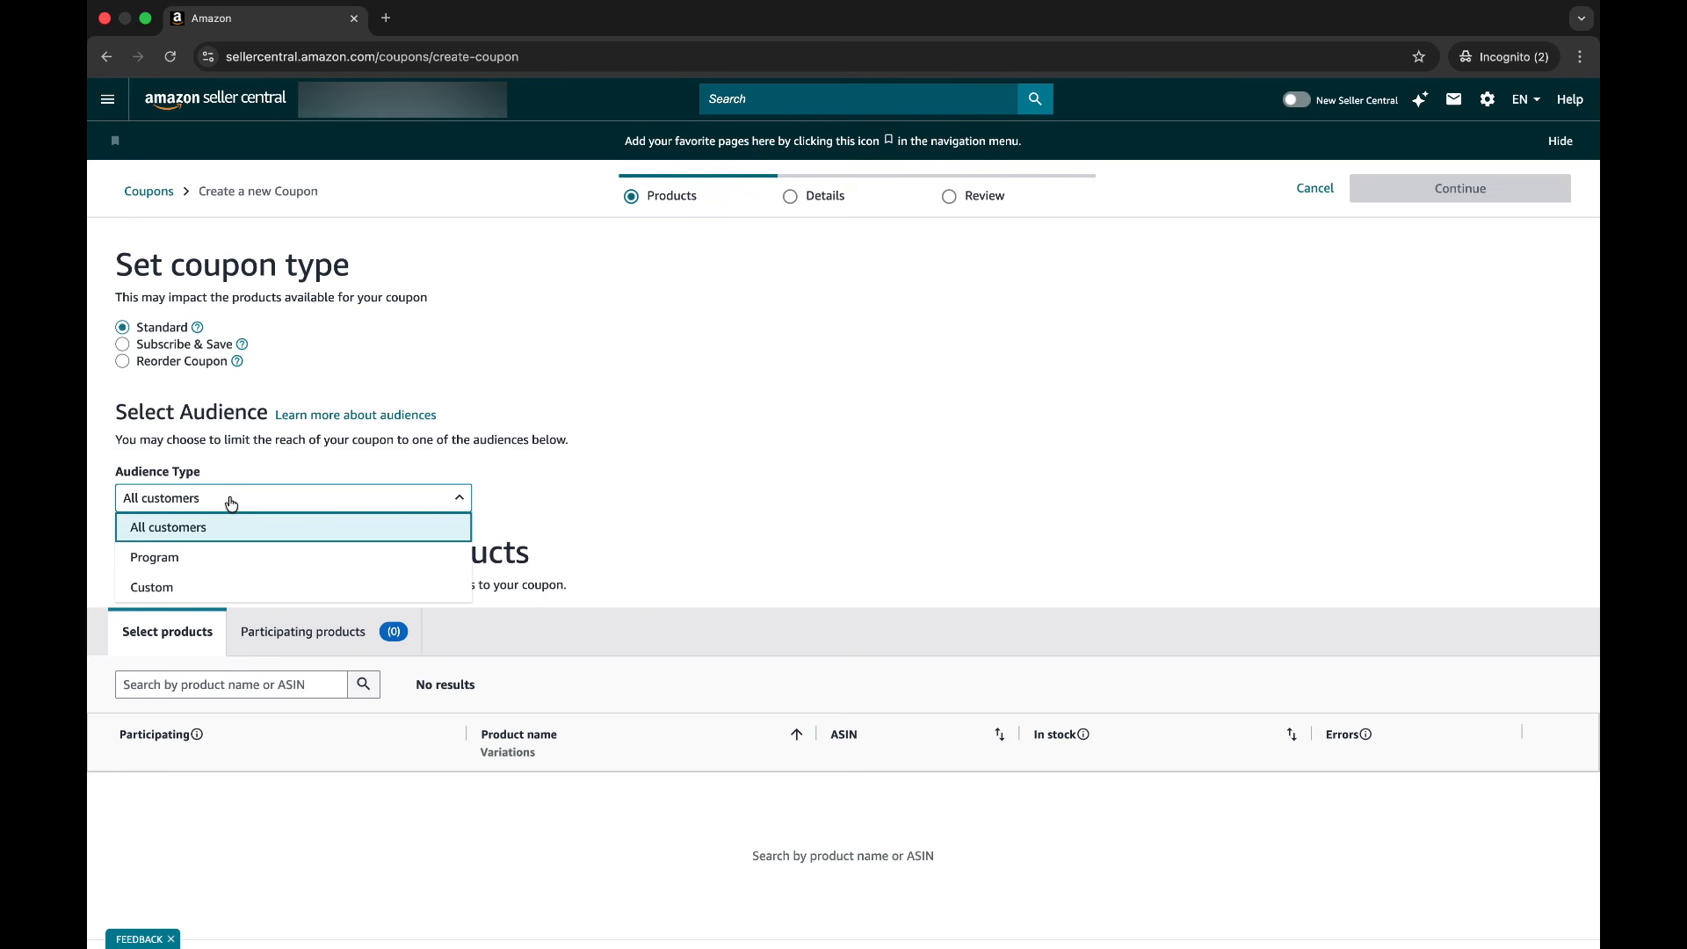
left_click(150, 558)
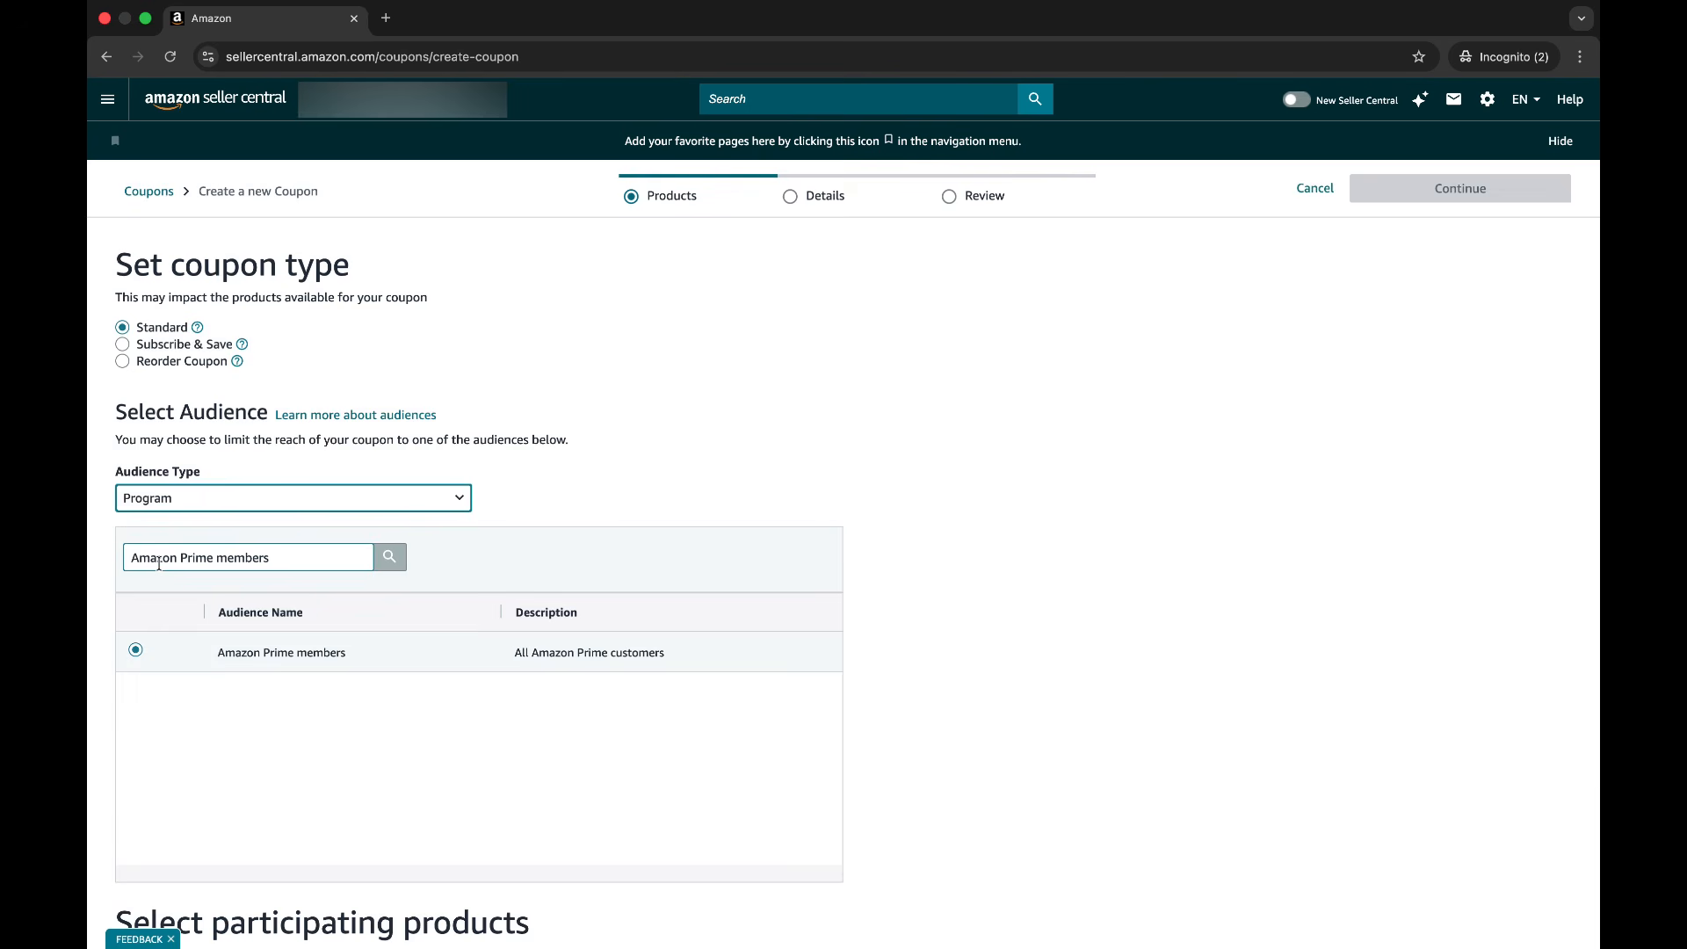
left_click(217, 654)
left_click_drag(217, 654, 352, 661)
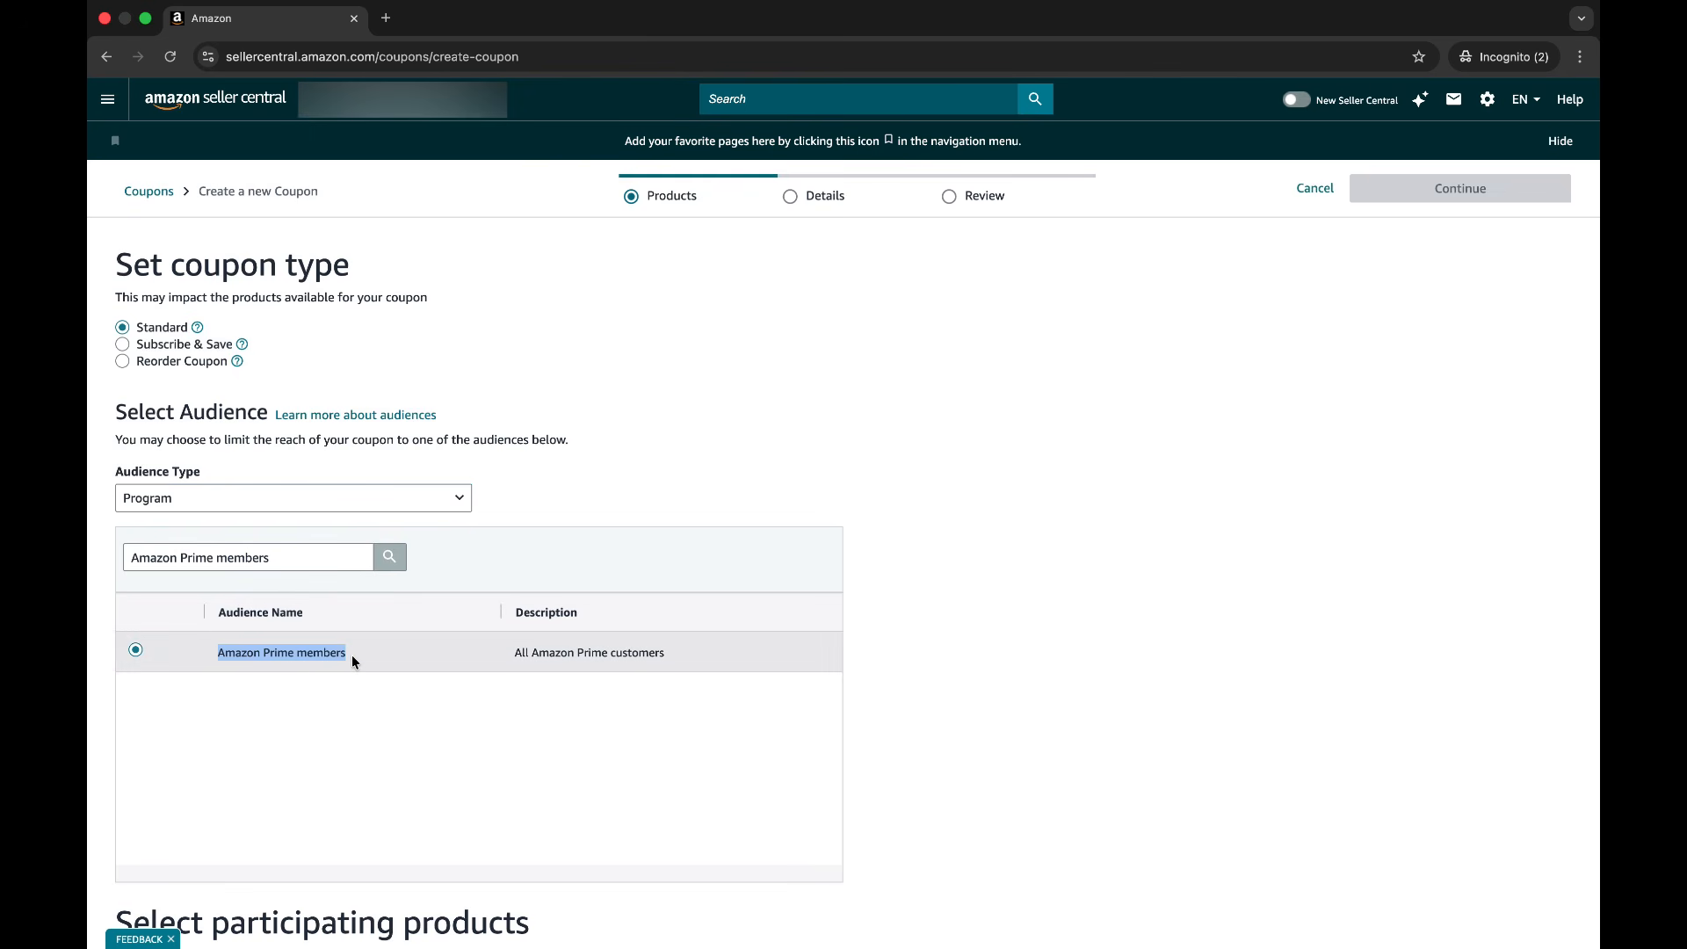
left_click_drag(522, 652, 638, 654)
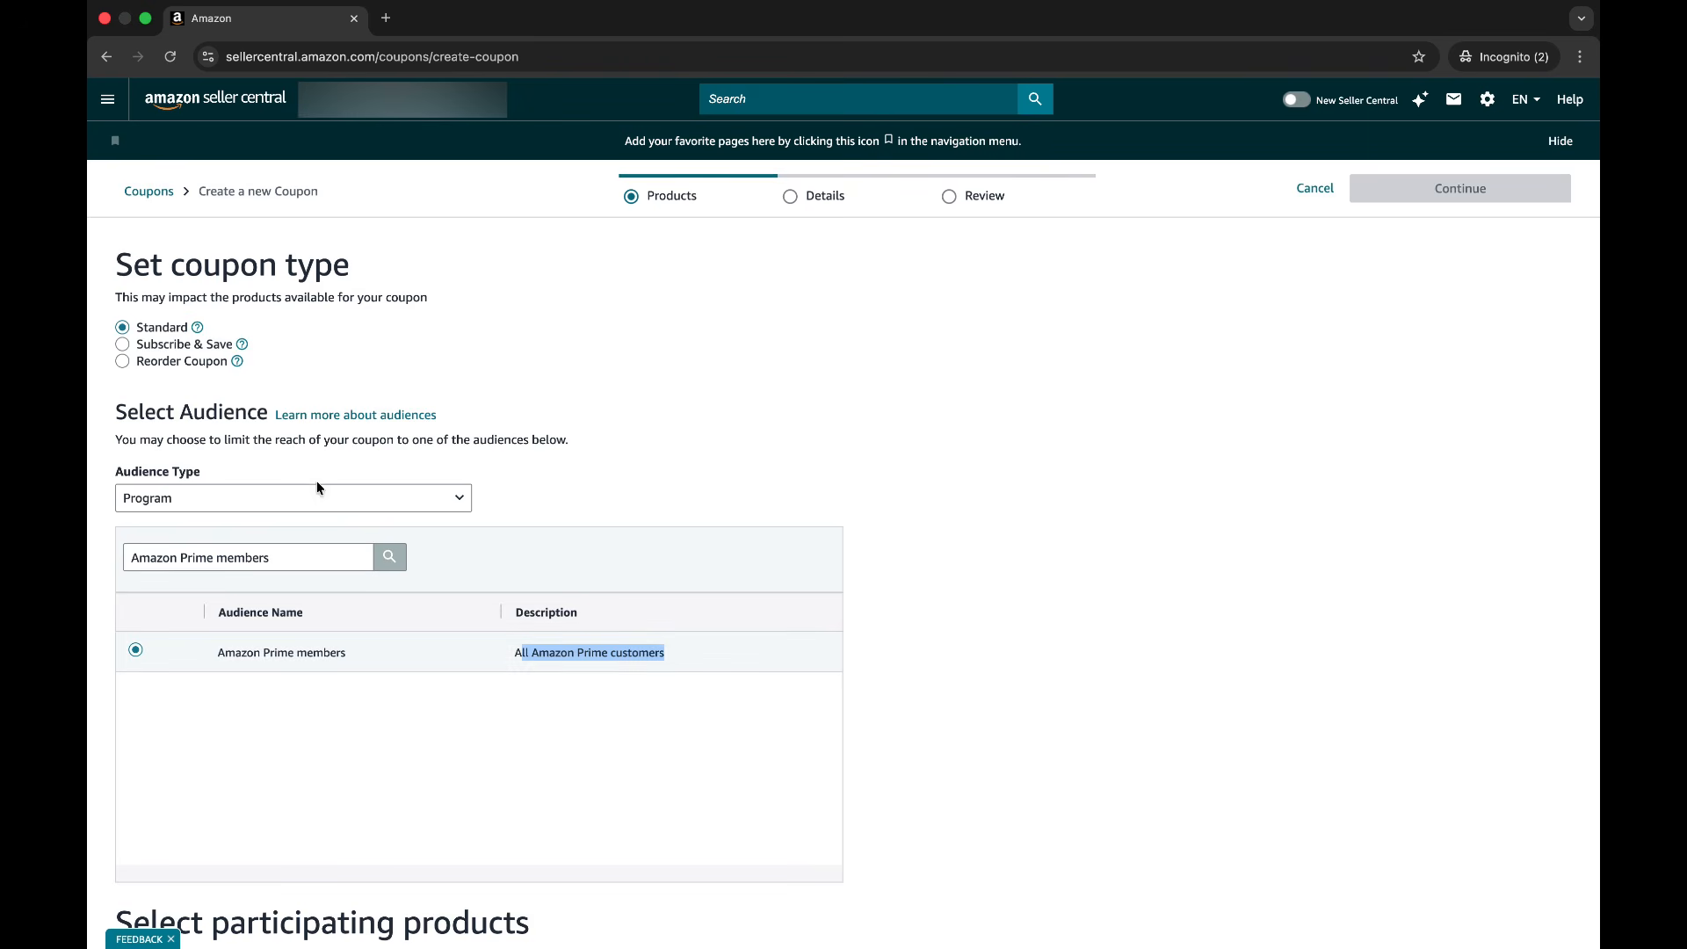
left_click(302, 498)
left_click(211, 587)
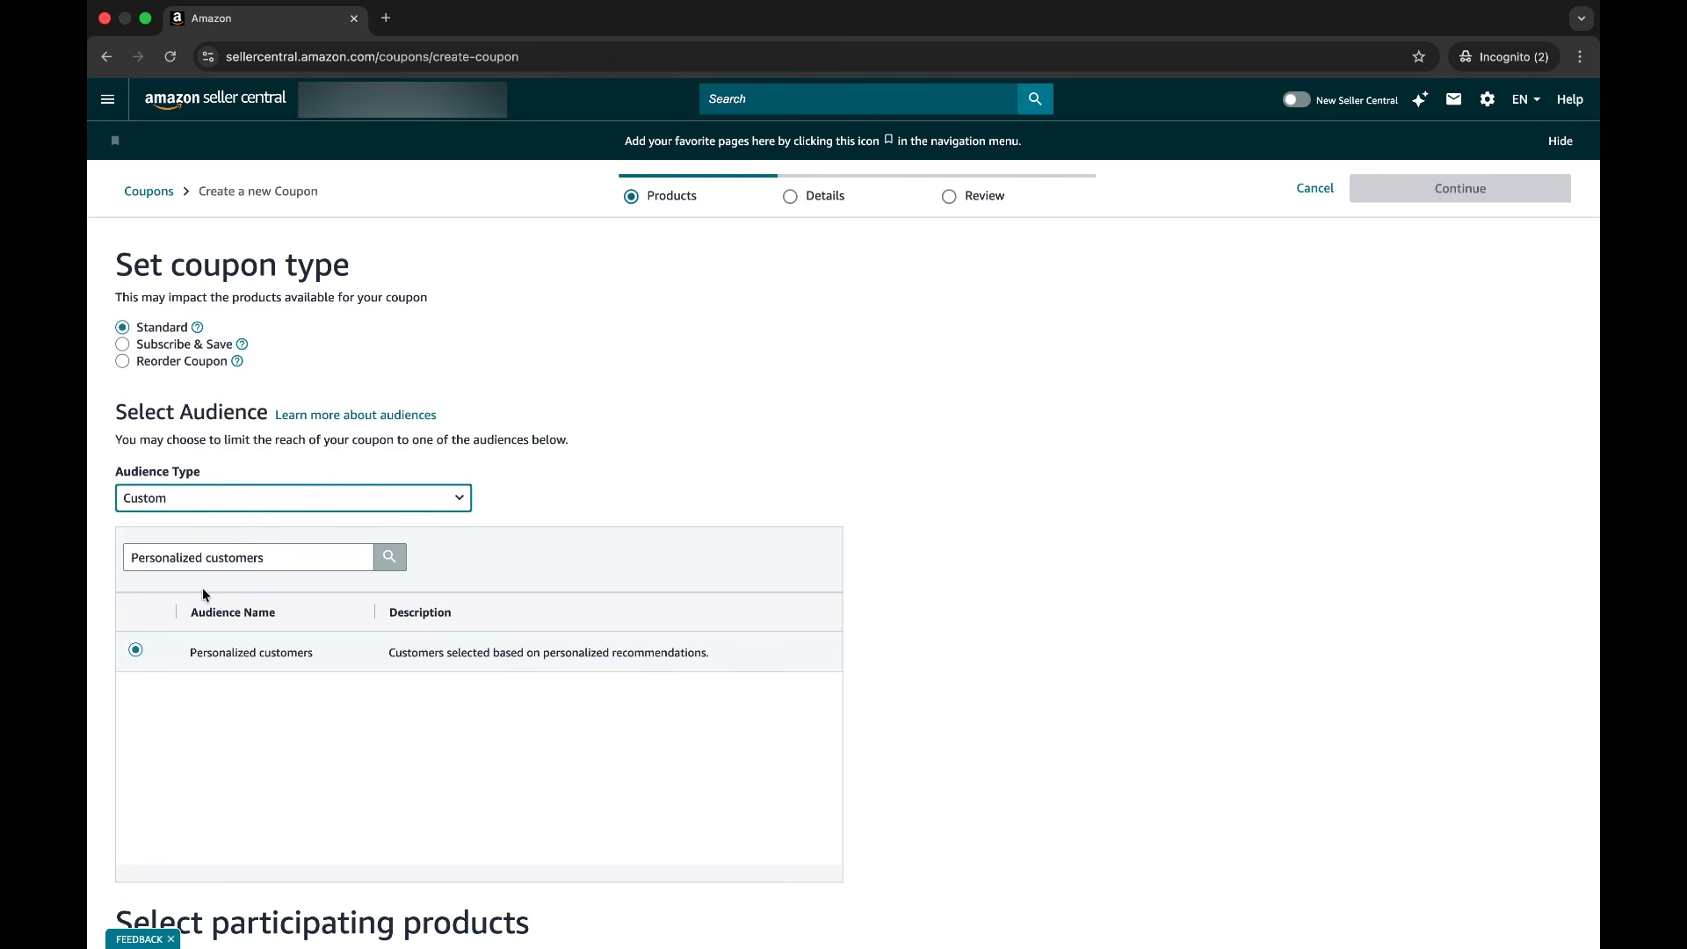
left_click(220, 509)
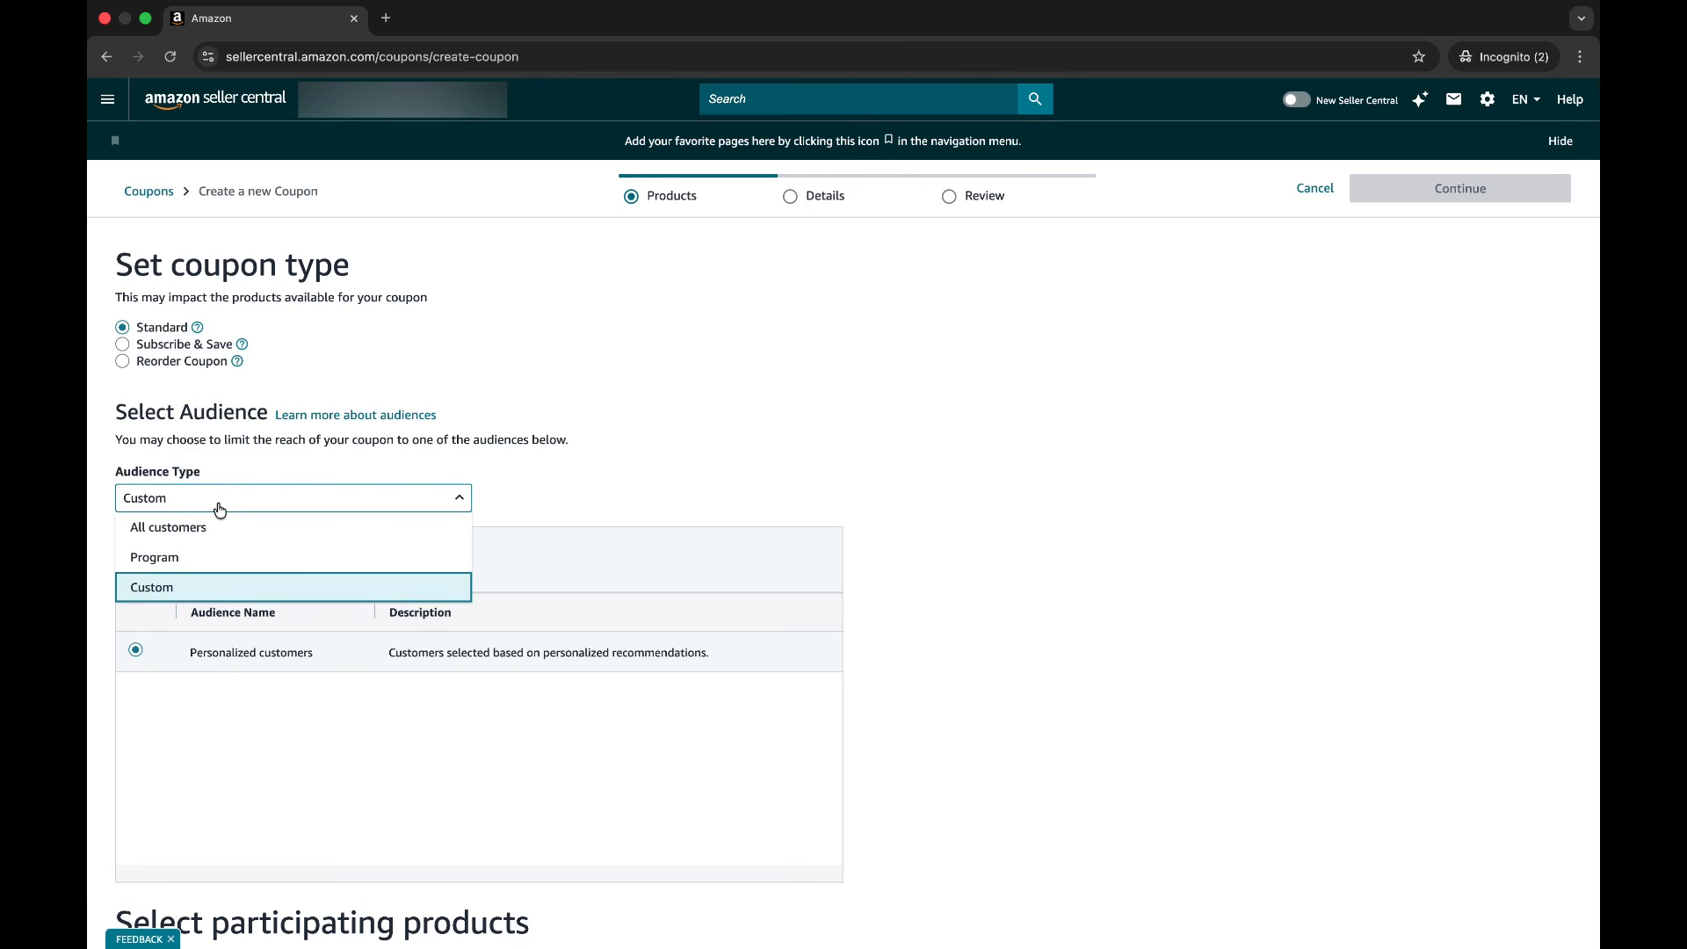
left_click(189, 528)
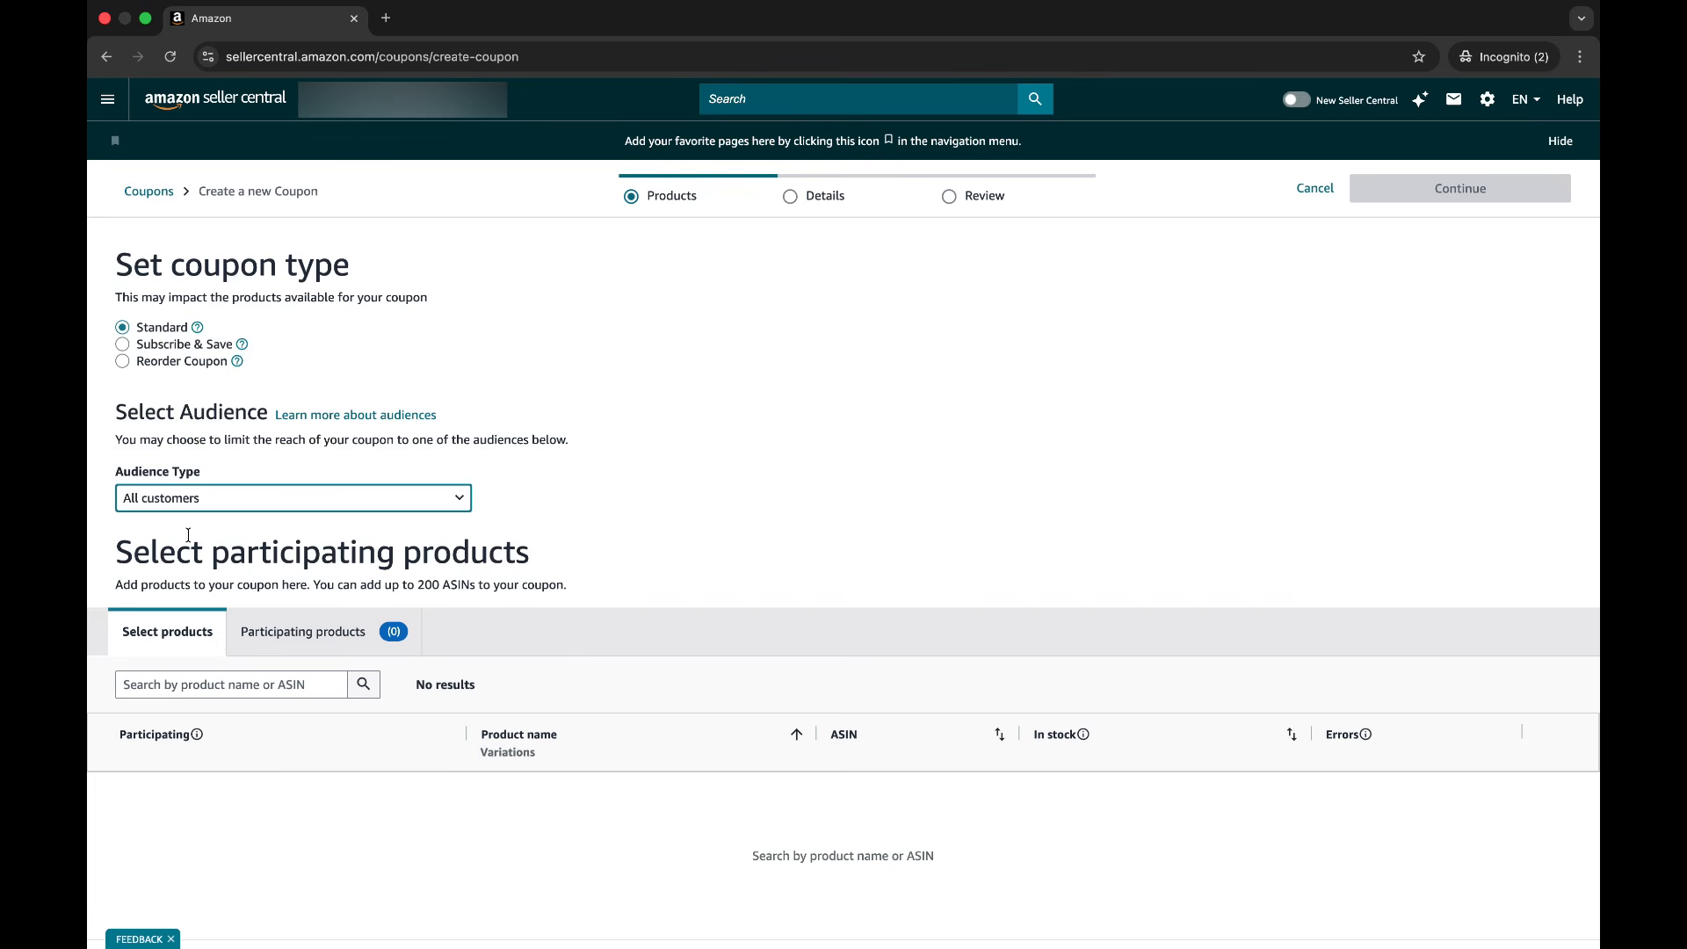
scroll(188, 535, "down", 1)
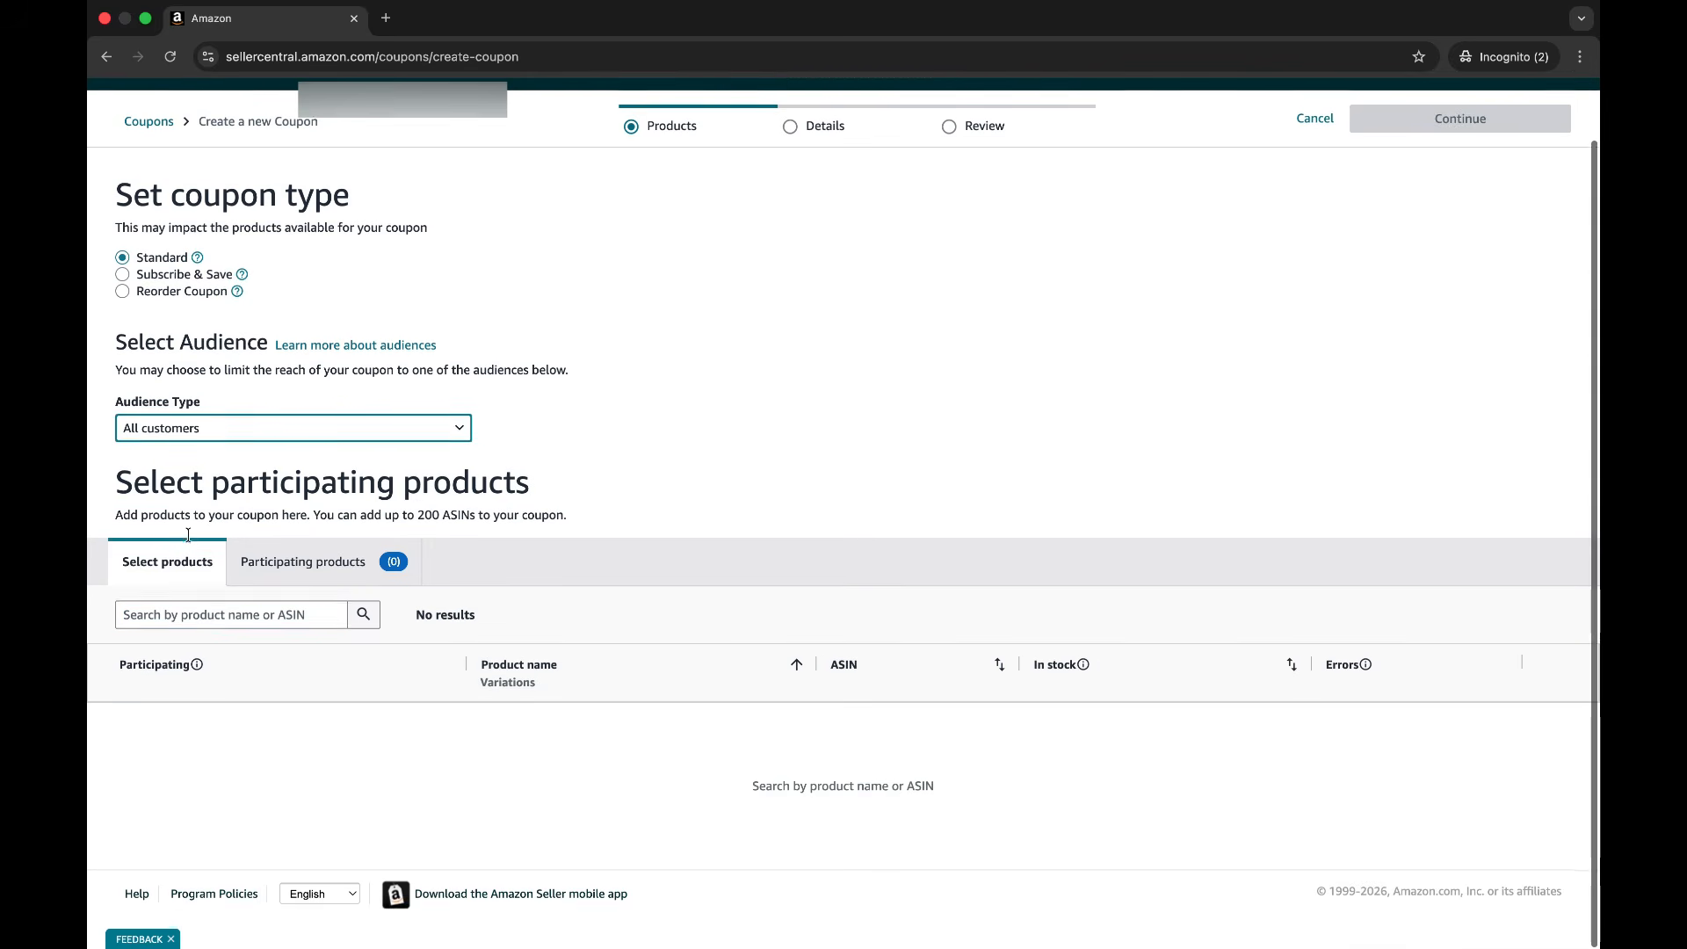
left_click(217, 620)
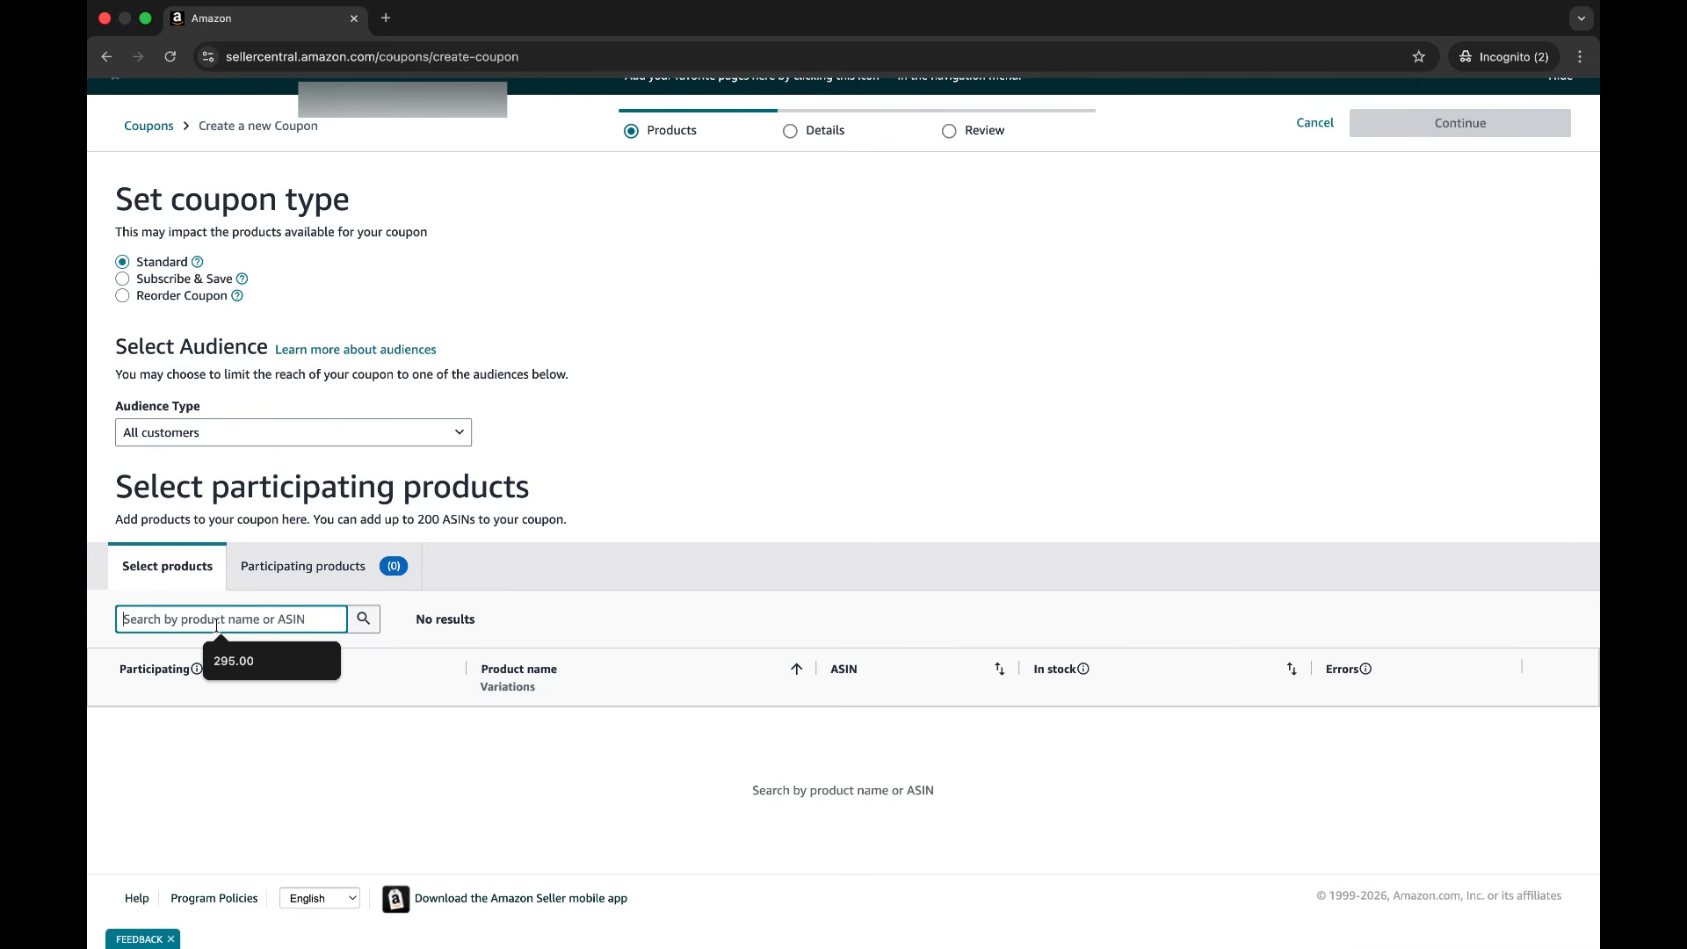
left_click(327, 668)
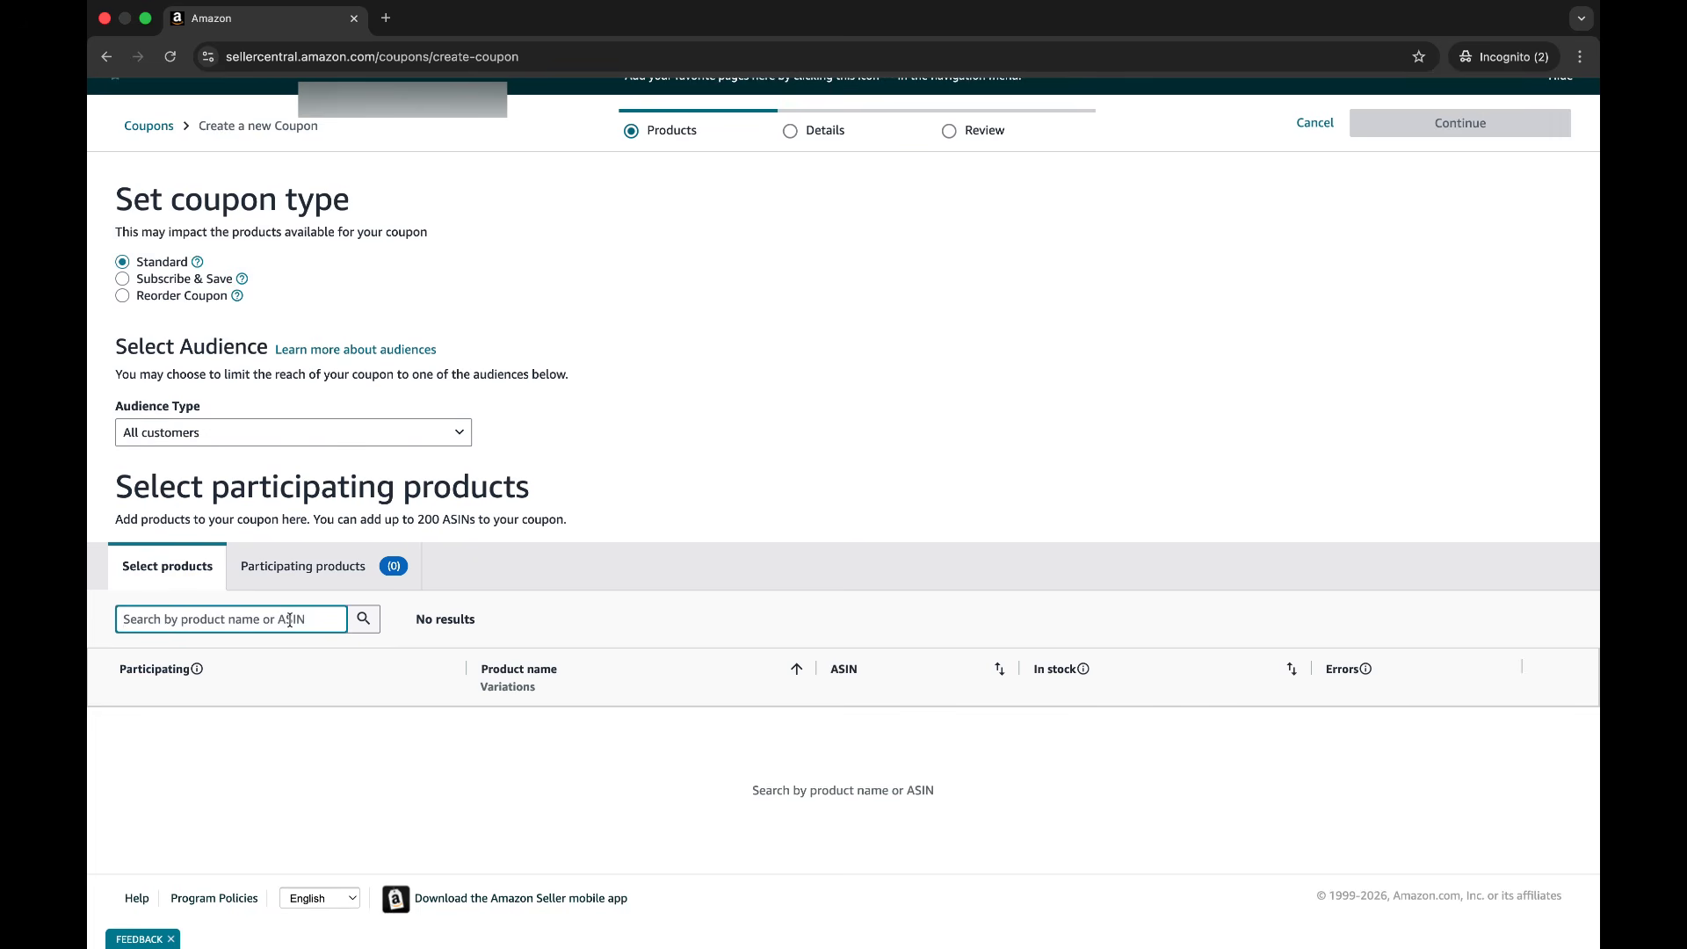
left_click(290, 620)
scroll(186, 640, "up", 2)
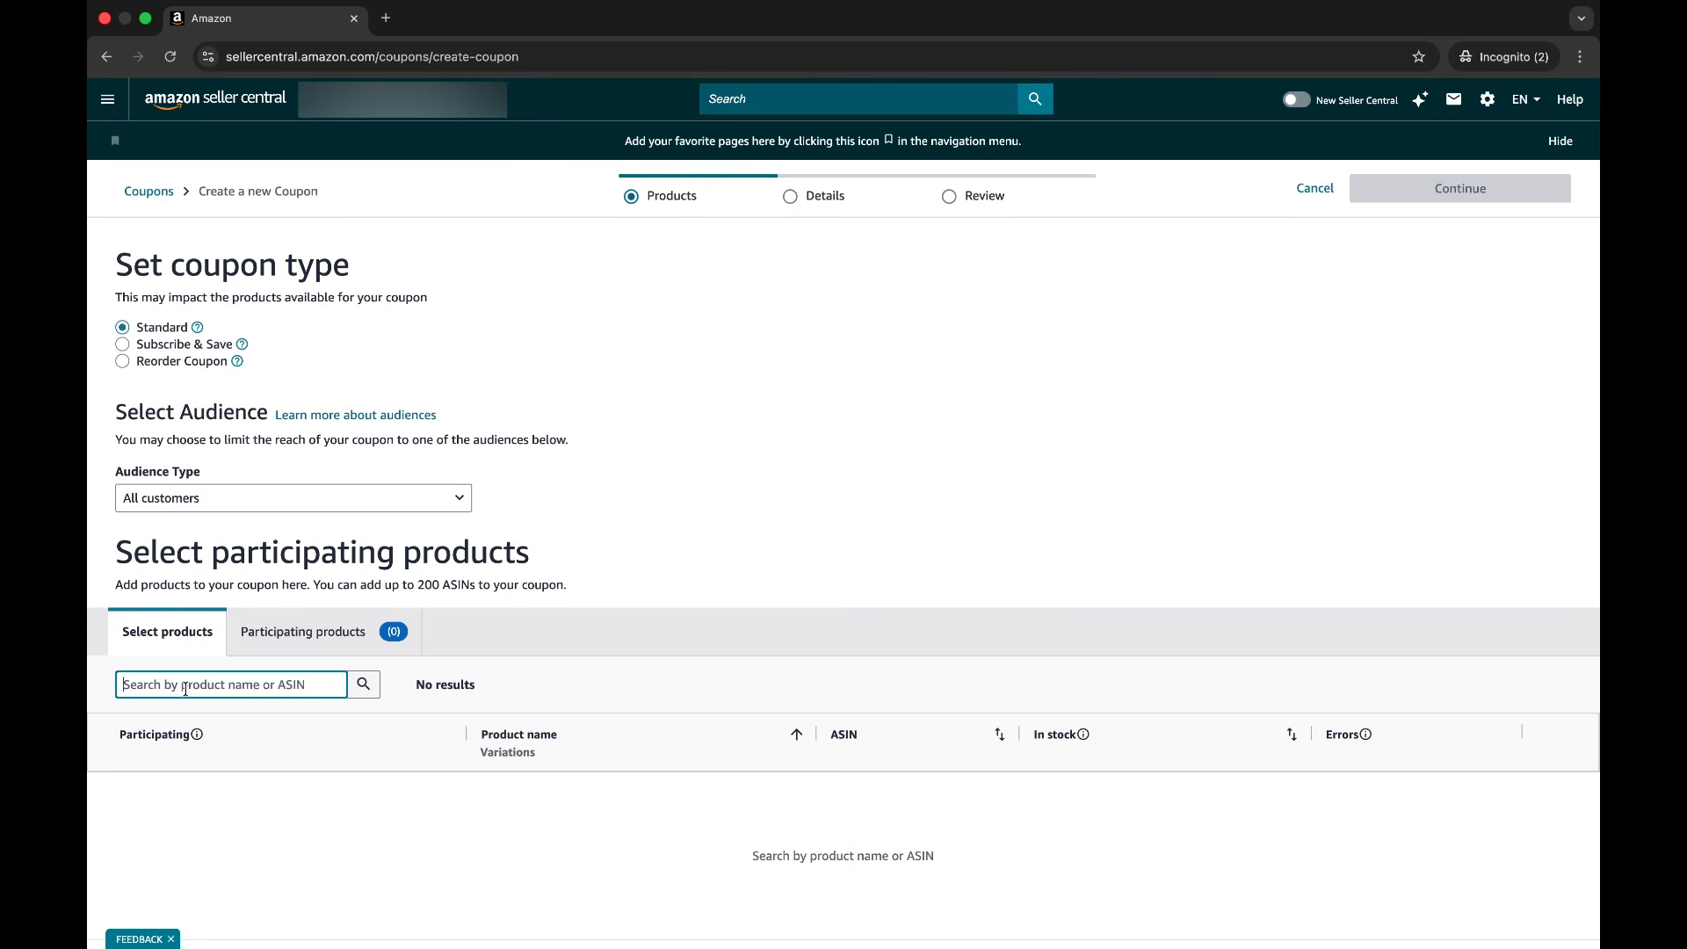
- Open the Manage All Inventory page in a new browser tab and switch to it
left_click(107, 101)
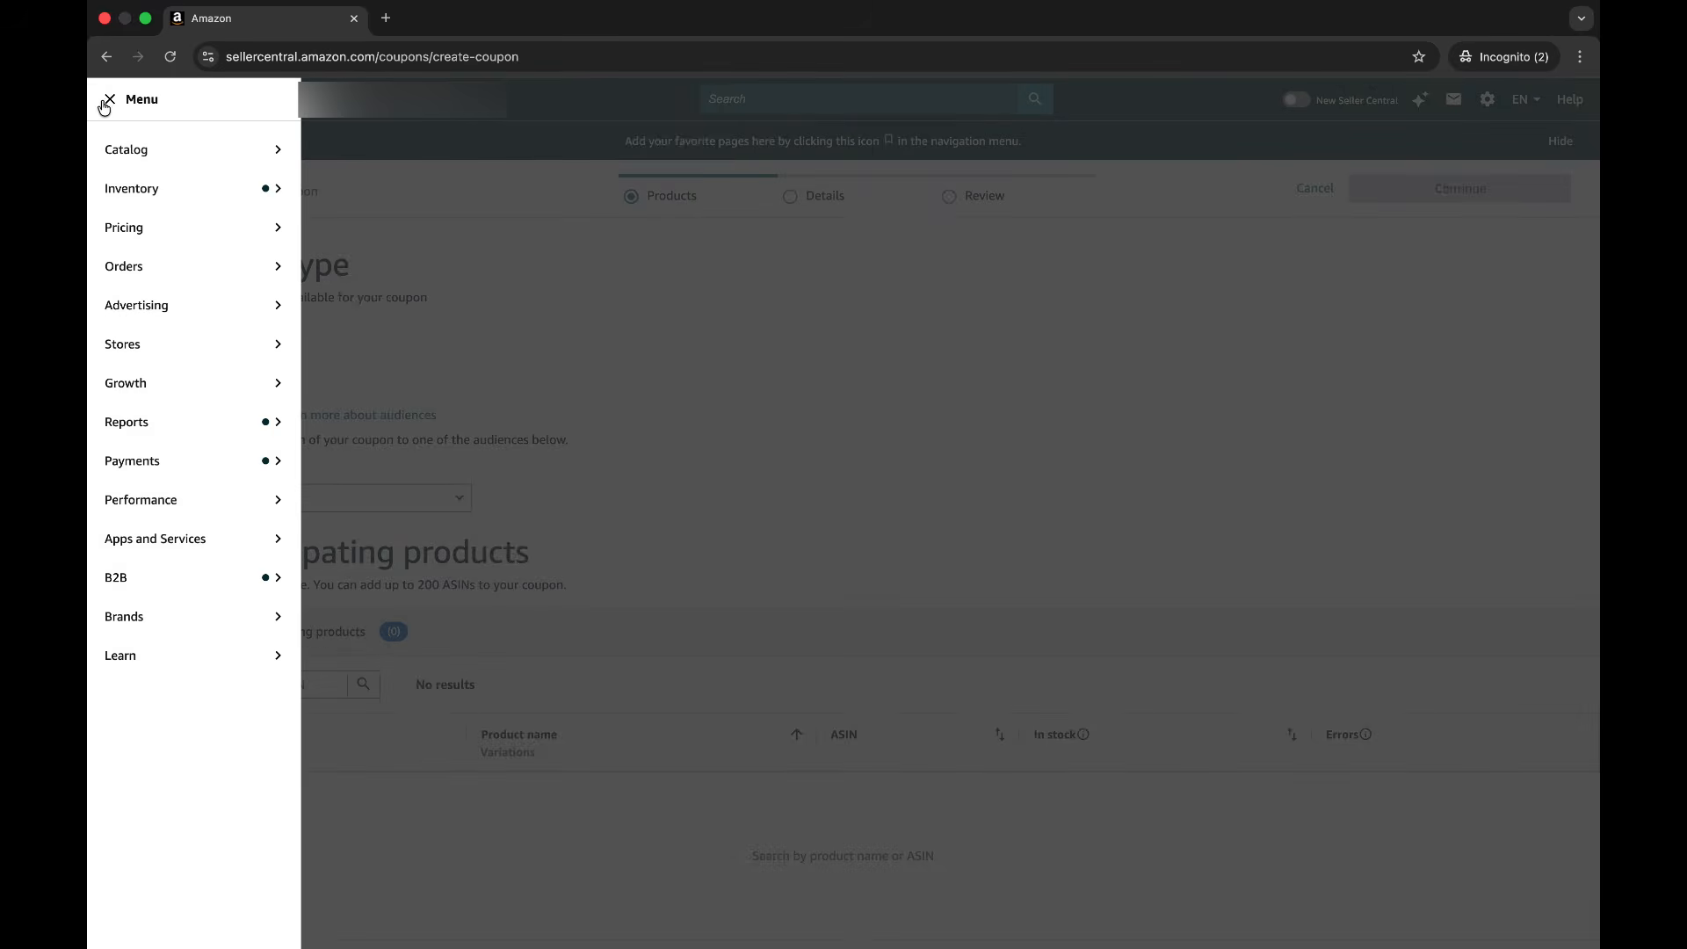
mouse_move(112, 190)
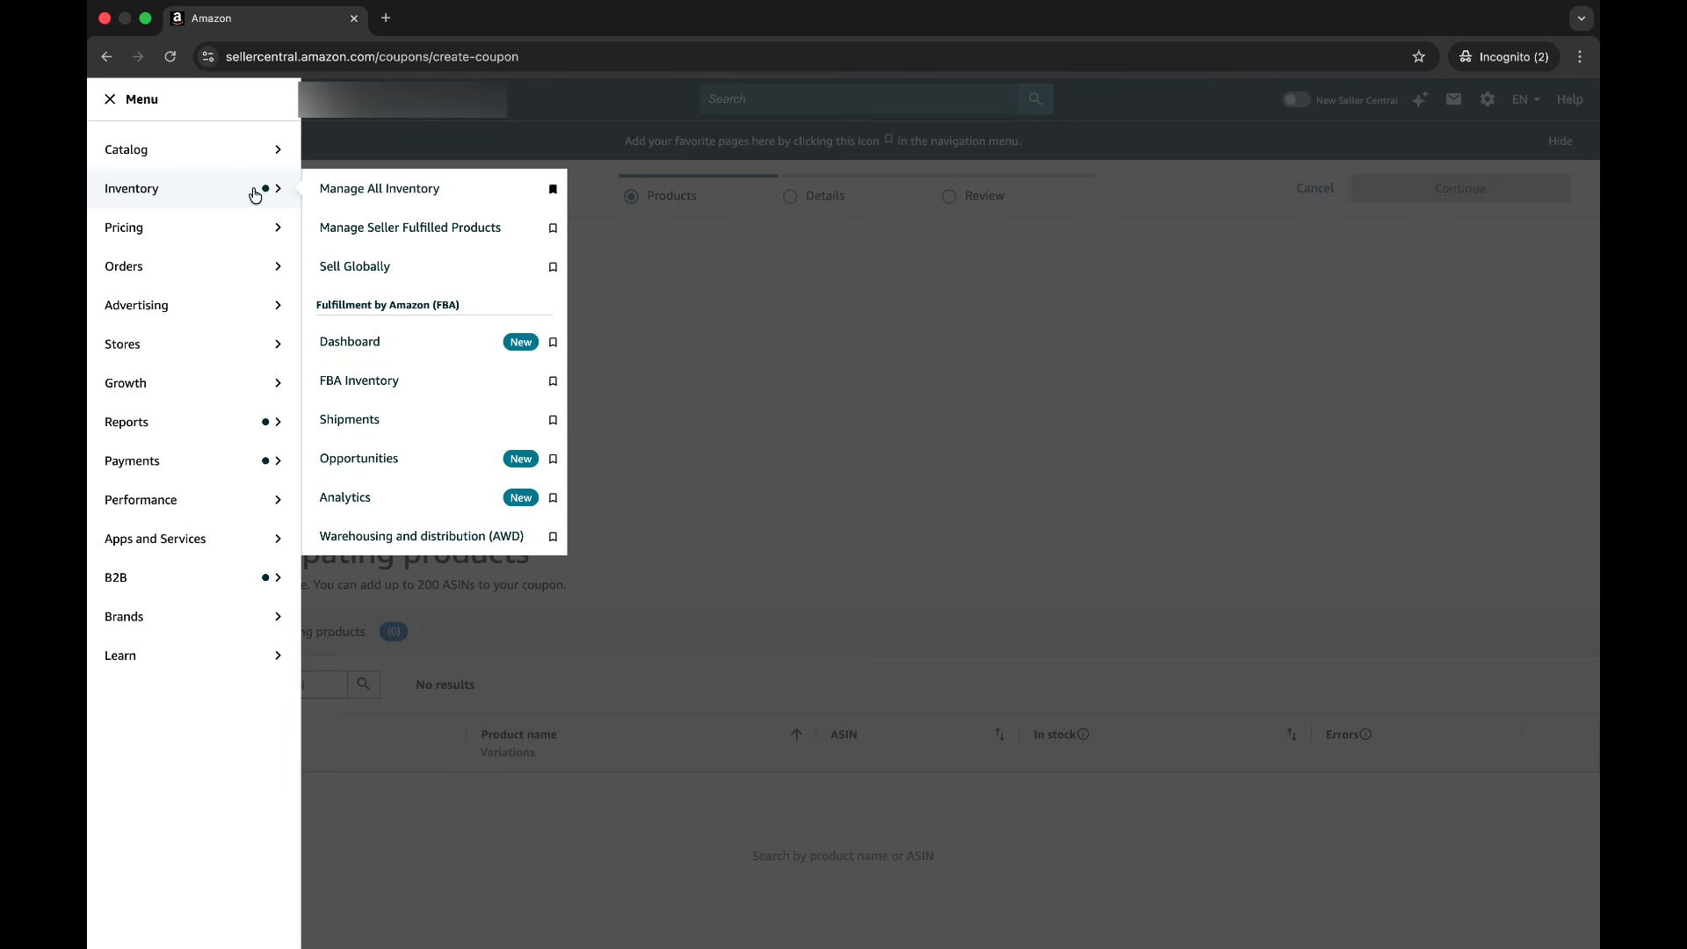
right_click(402, 192)
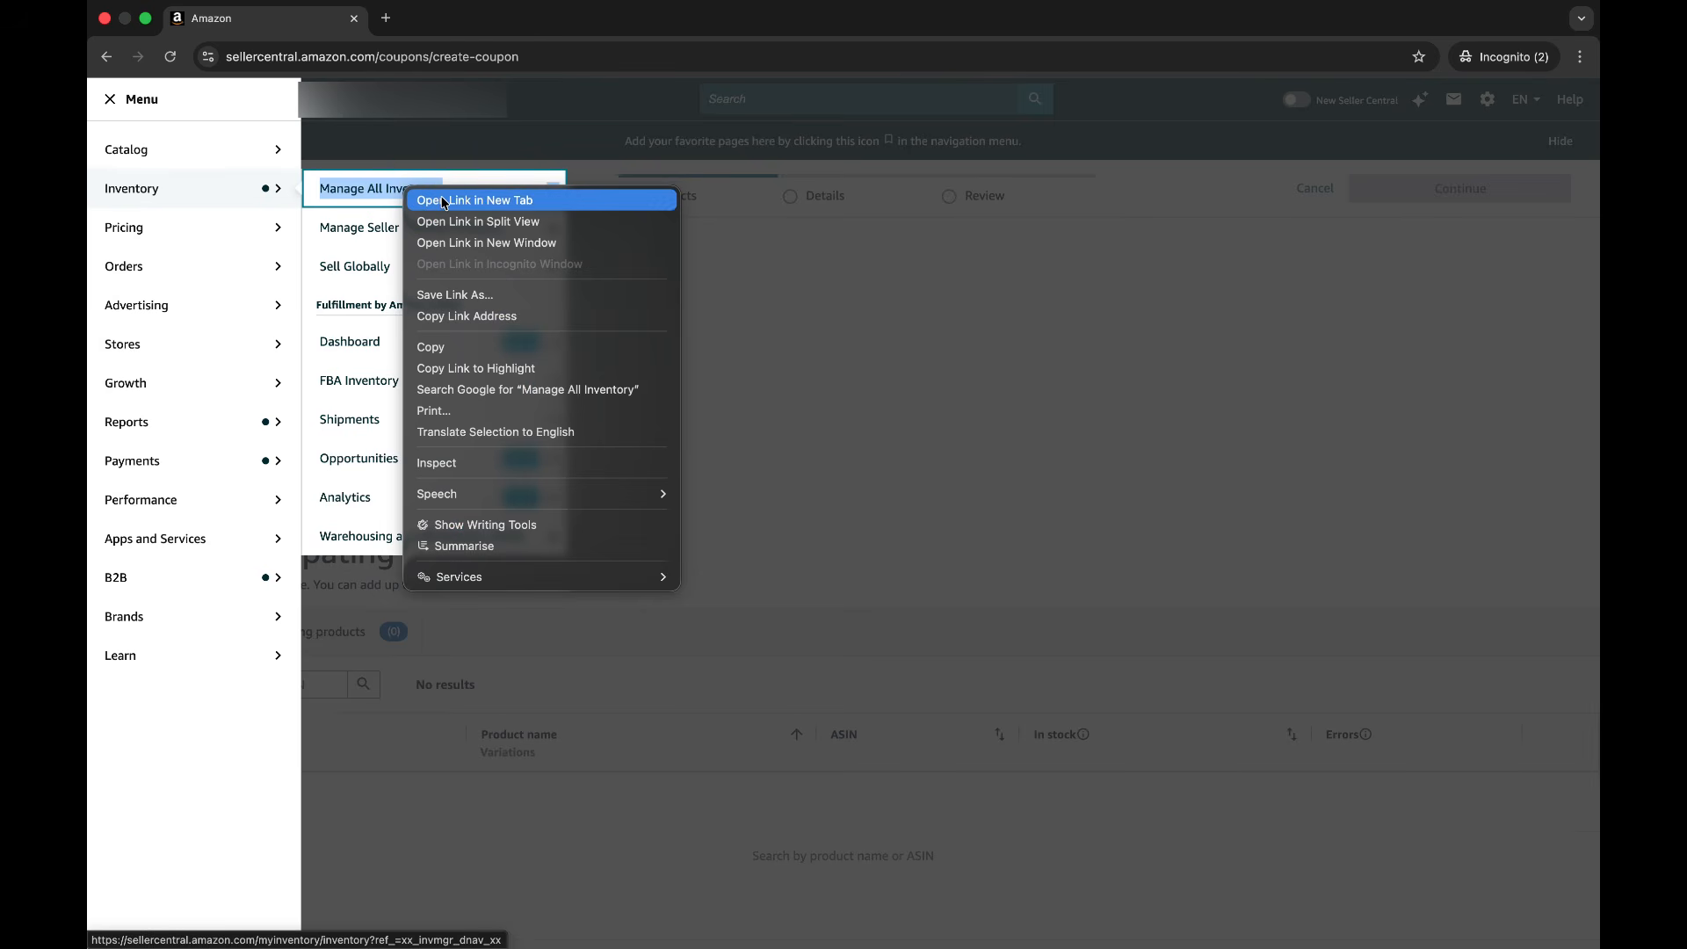
left_click(475, 202)
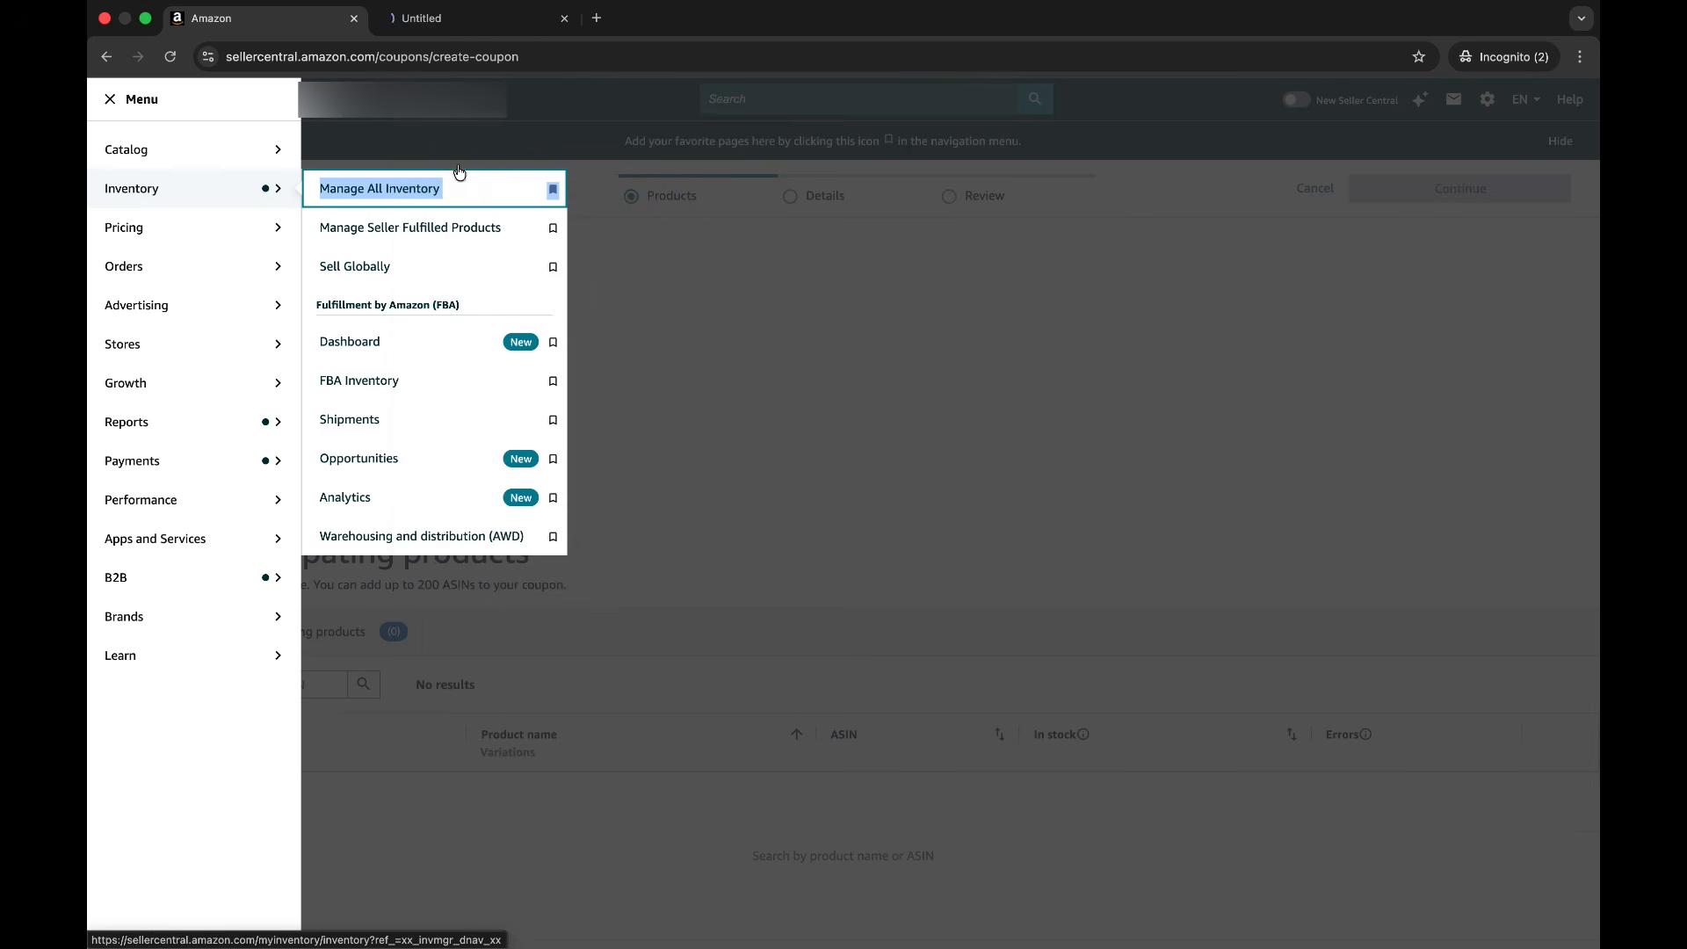
left_click(440, 18)
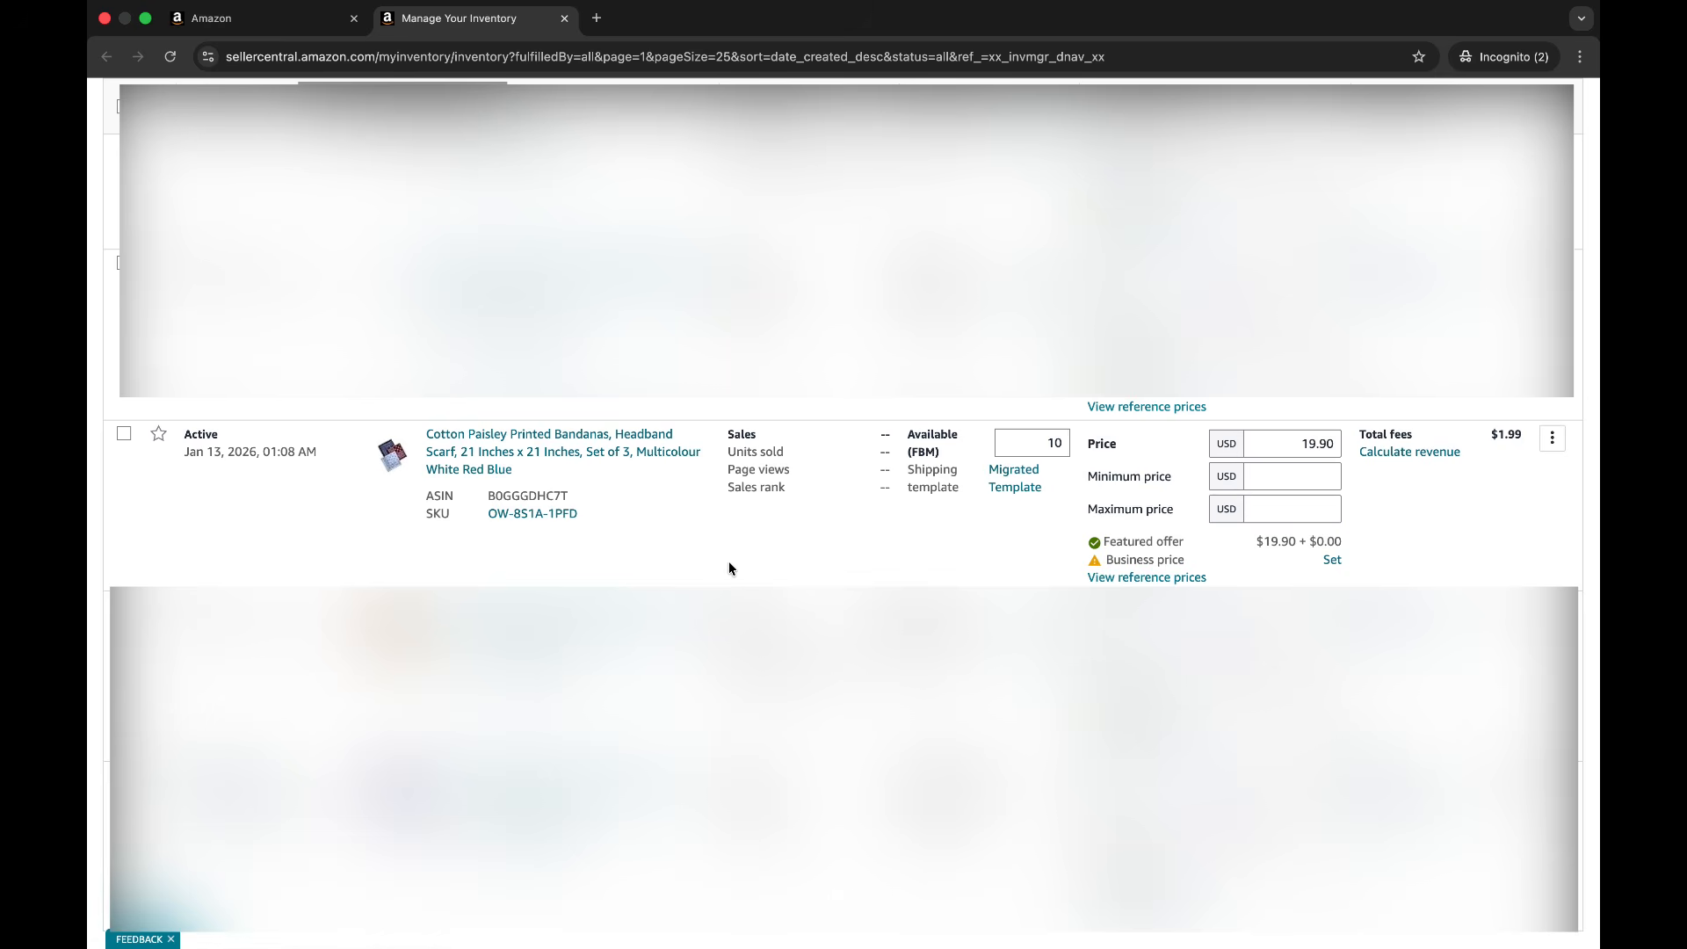
- Copy the ASIN of the Cotton Paisley Printed Bandanas set of 3 from the inventory list
double_click(529, 495)
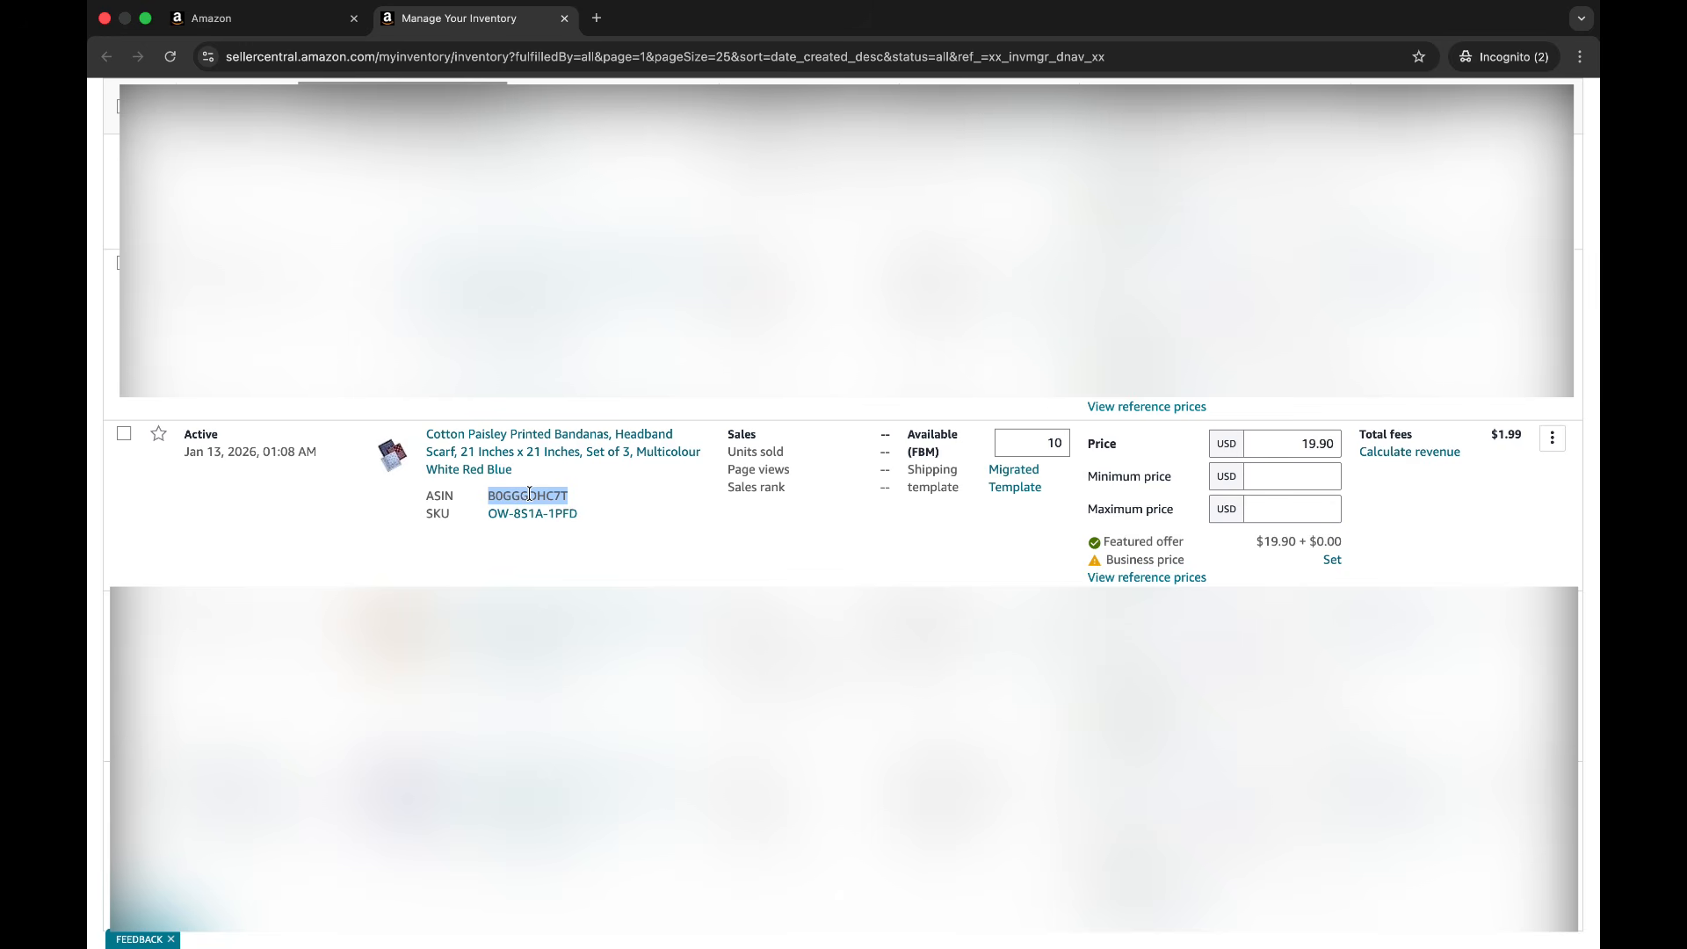
left_click_drag(426, 495, 478, 505)
double_click(516, 496)
right_click(519, 494)
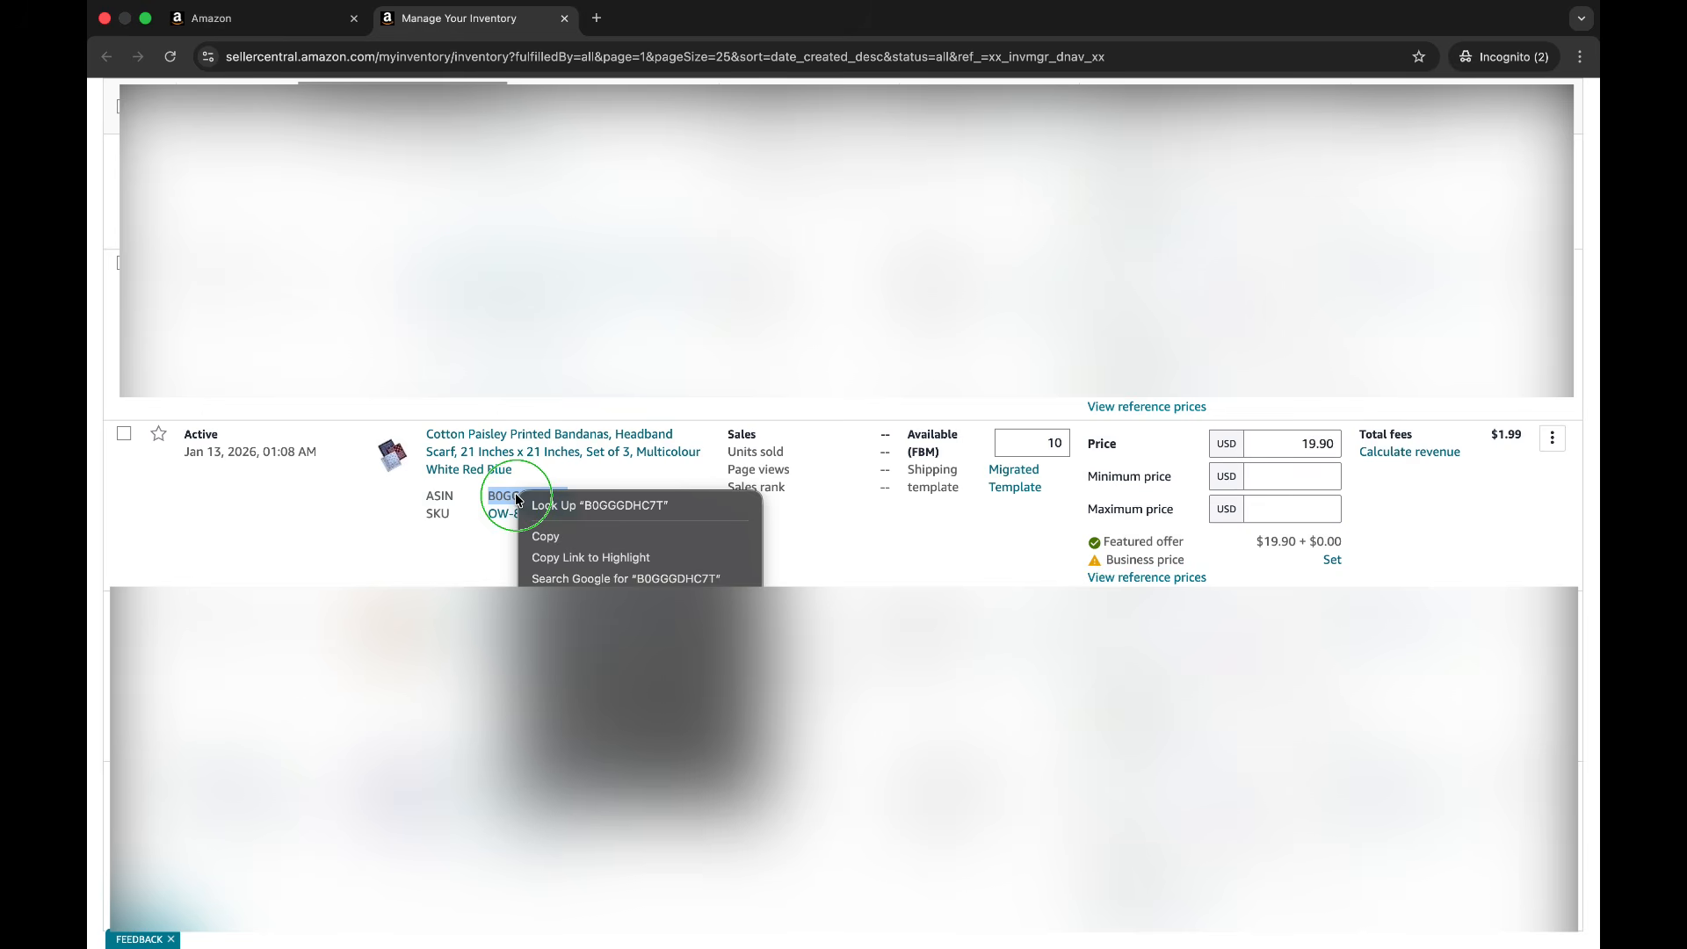
left_click(543, 536)
- Search the coupon form's products for ASIN B0GGGDHC7T and mark the Cotton Paisley Printed Bandanas as participating
key("super+1")
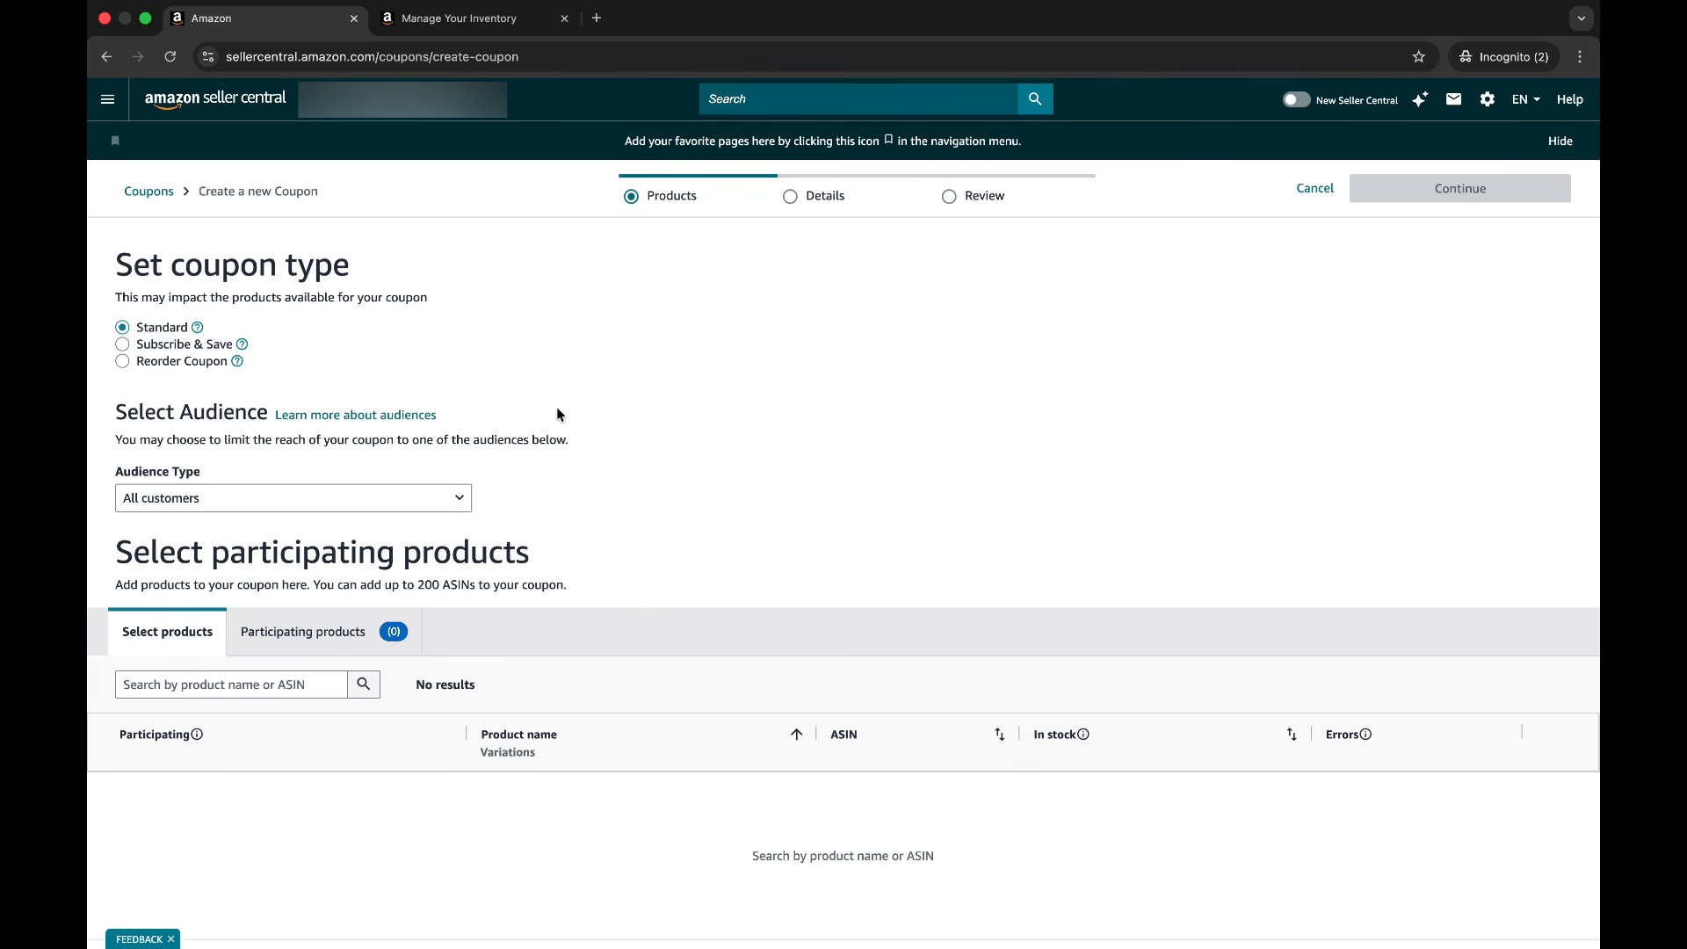
left_click(175, 688)
scroll(197, 685, "down", 1)
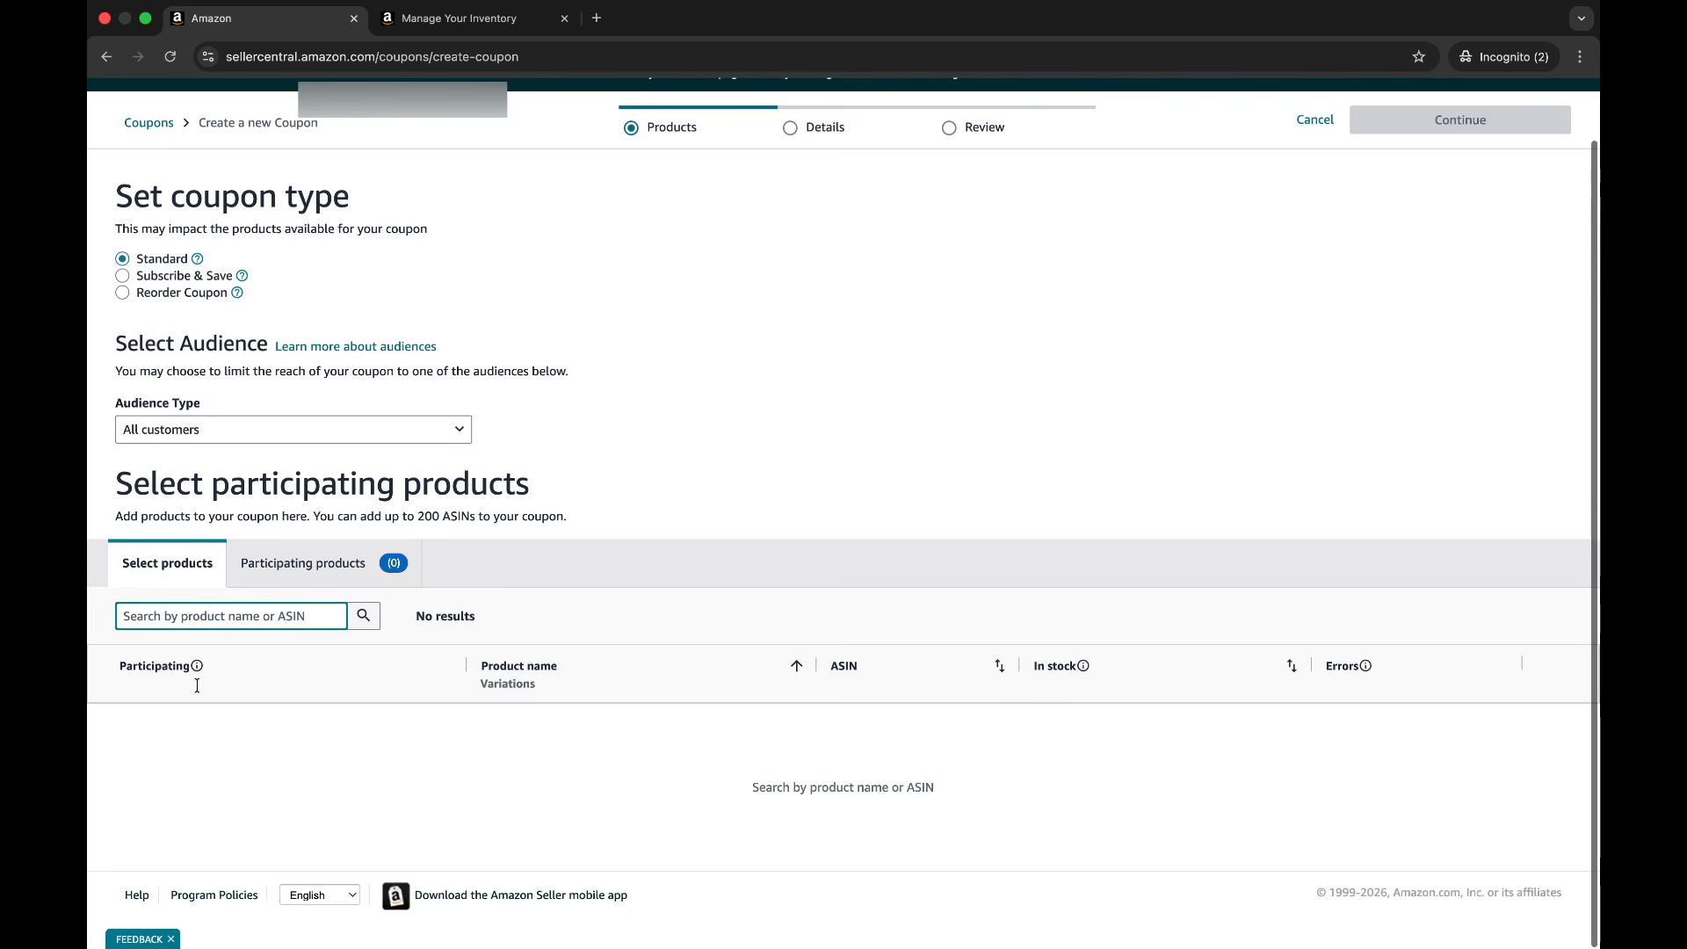
right_click(221, 624)
left_click(243, 756)
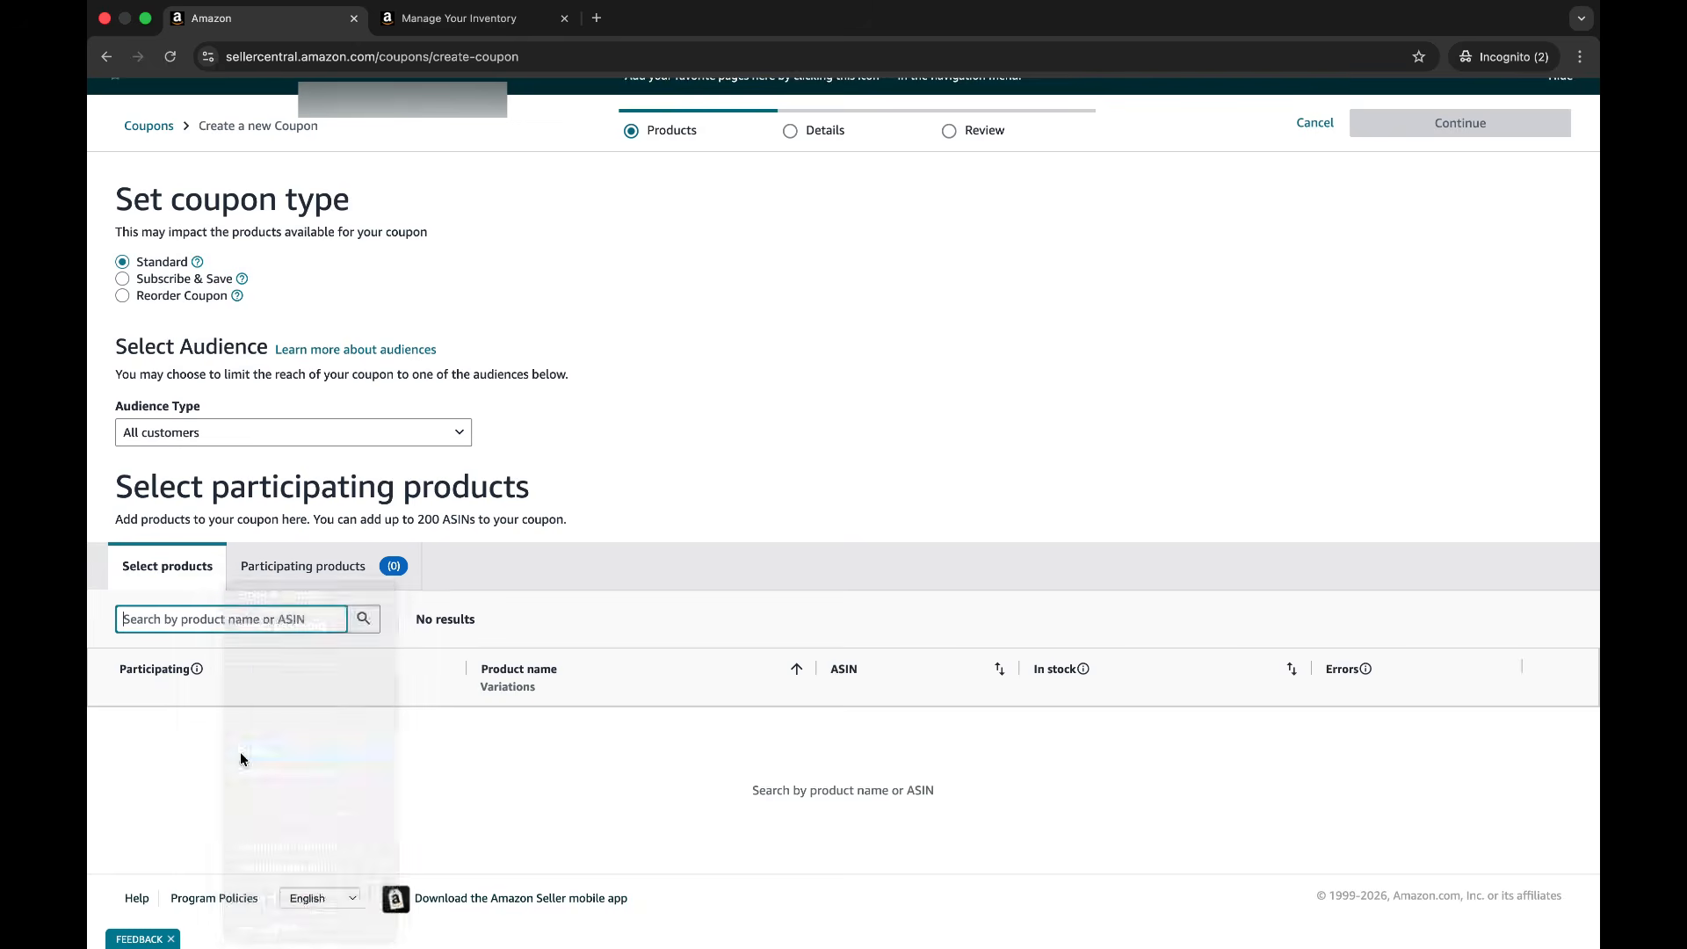
left_click(364, 618)
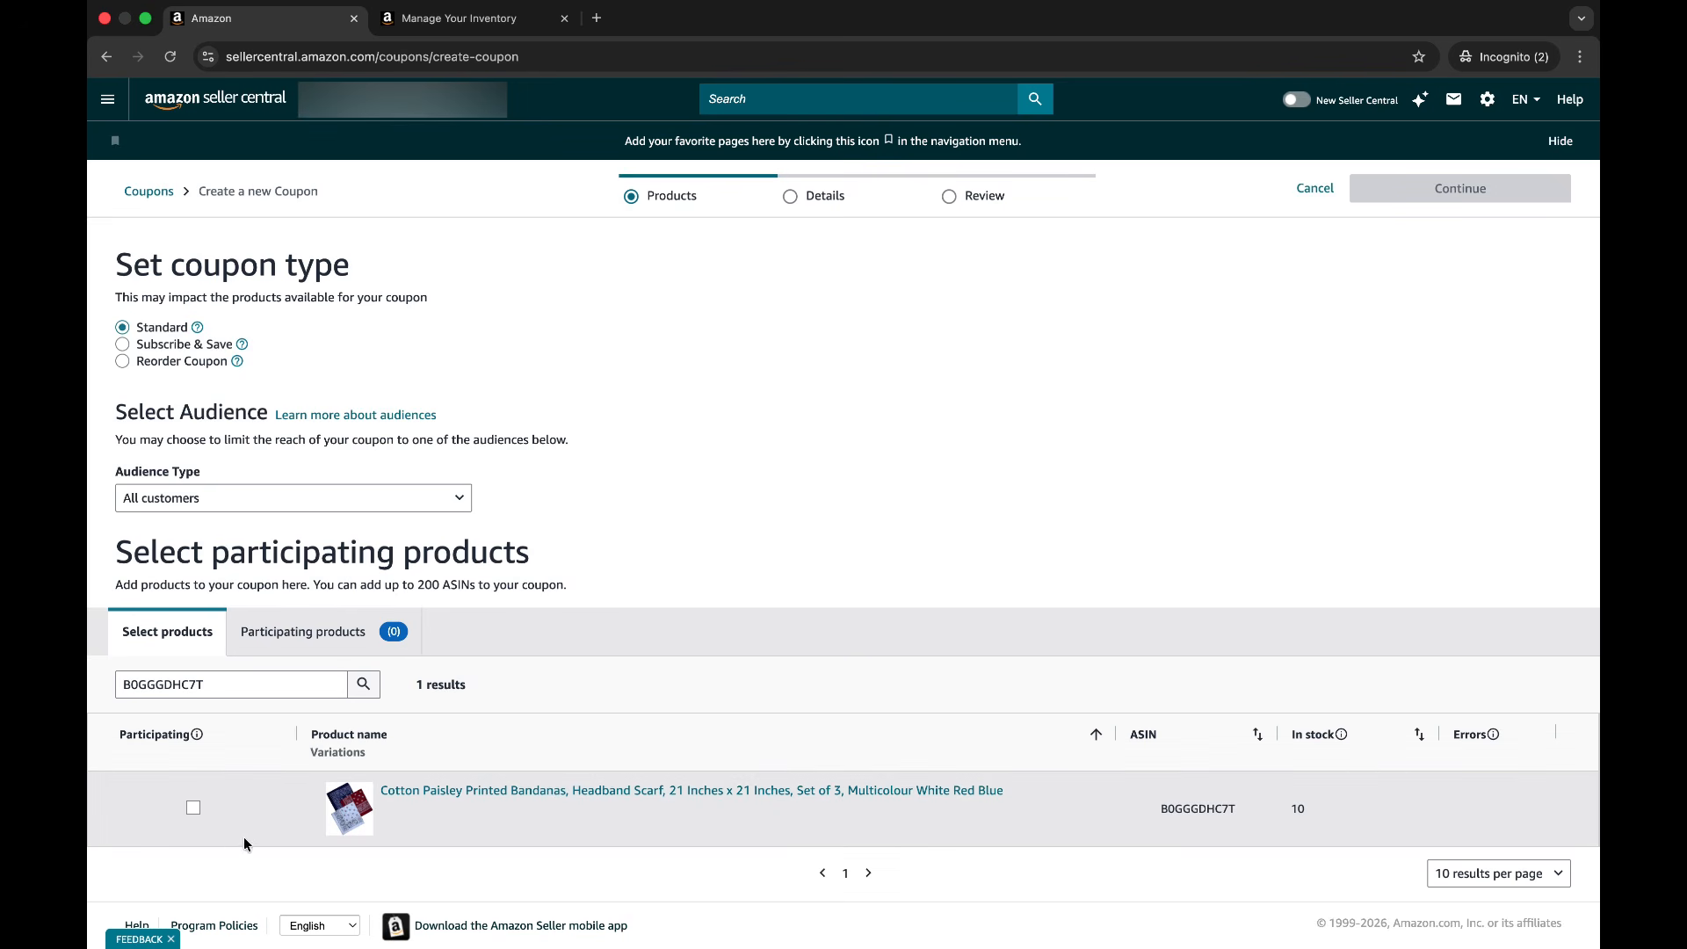
left_click(194, 809)
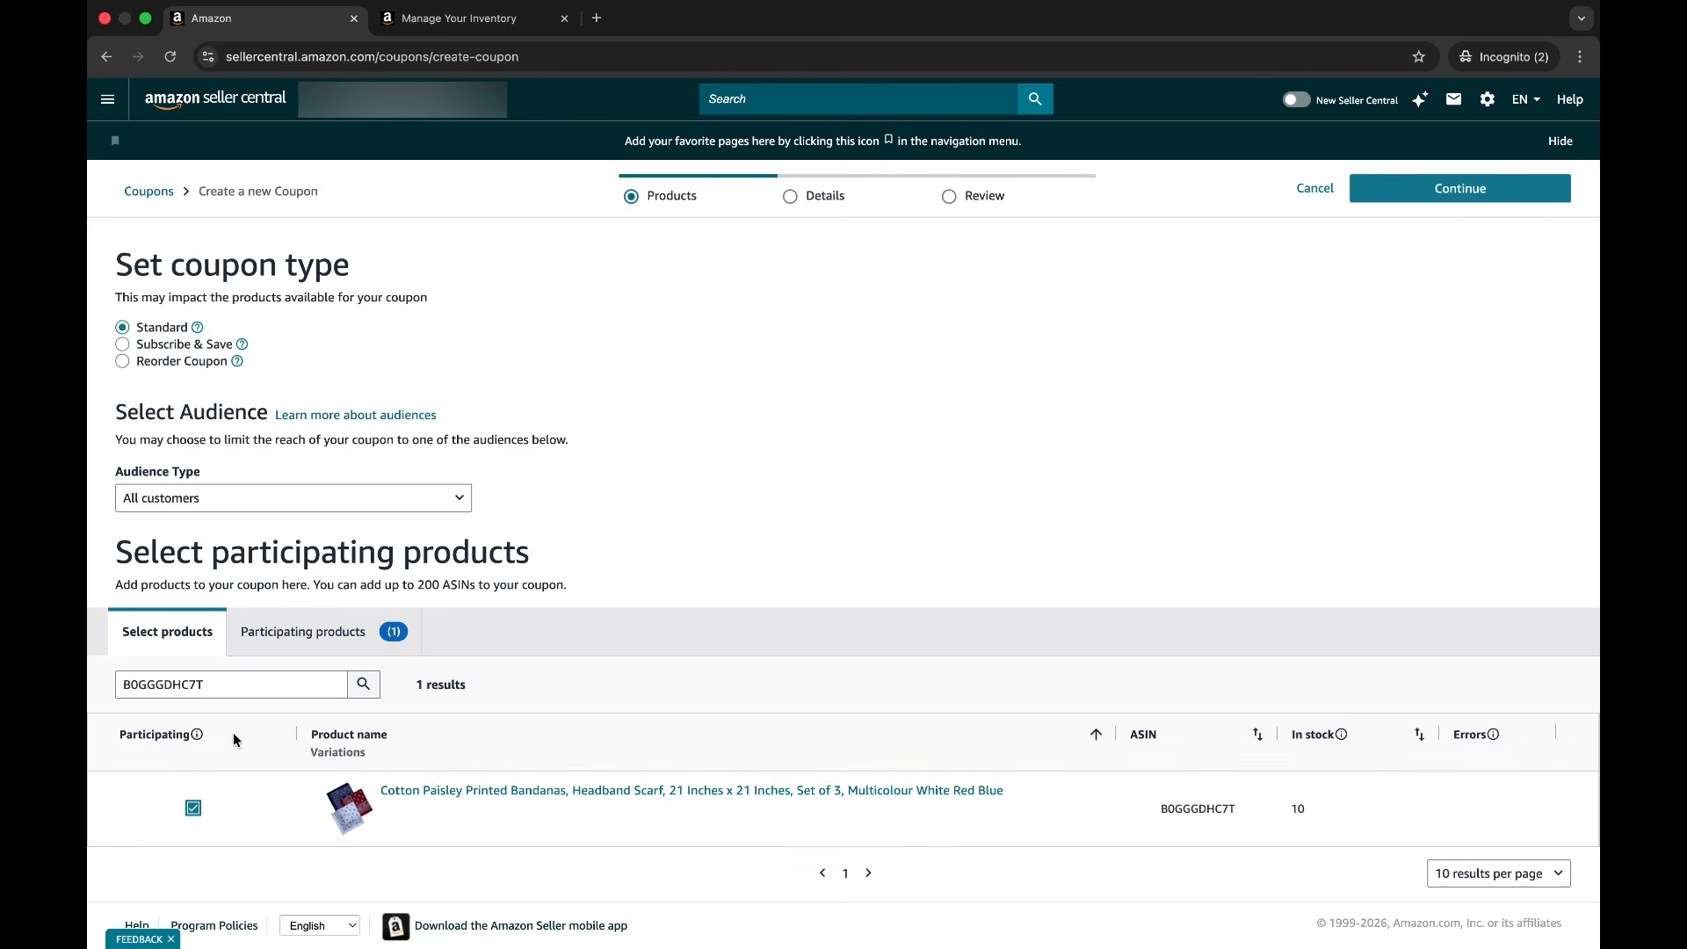
left_click(208, 684)
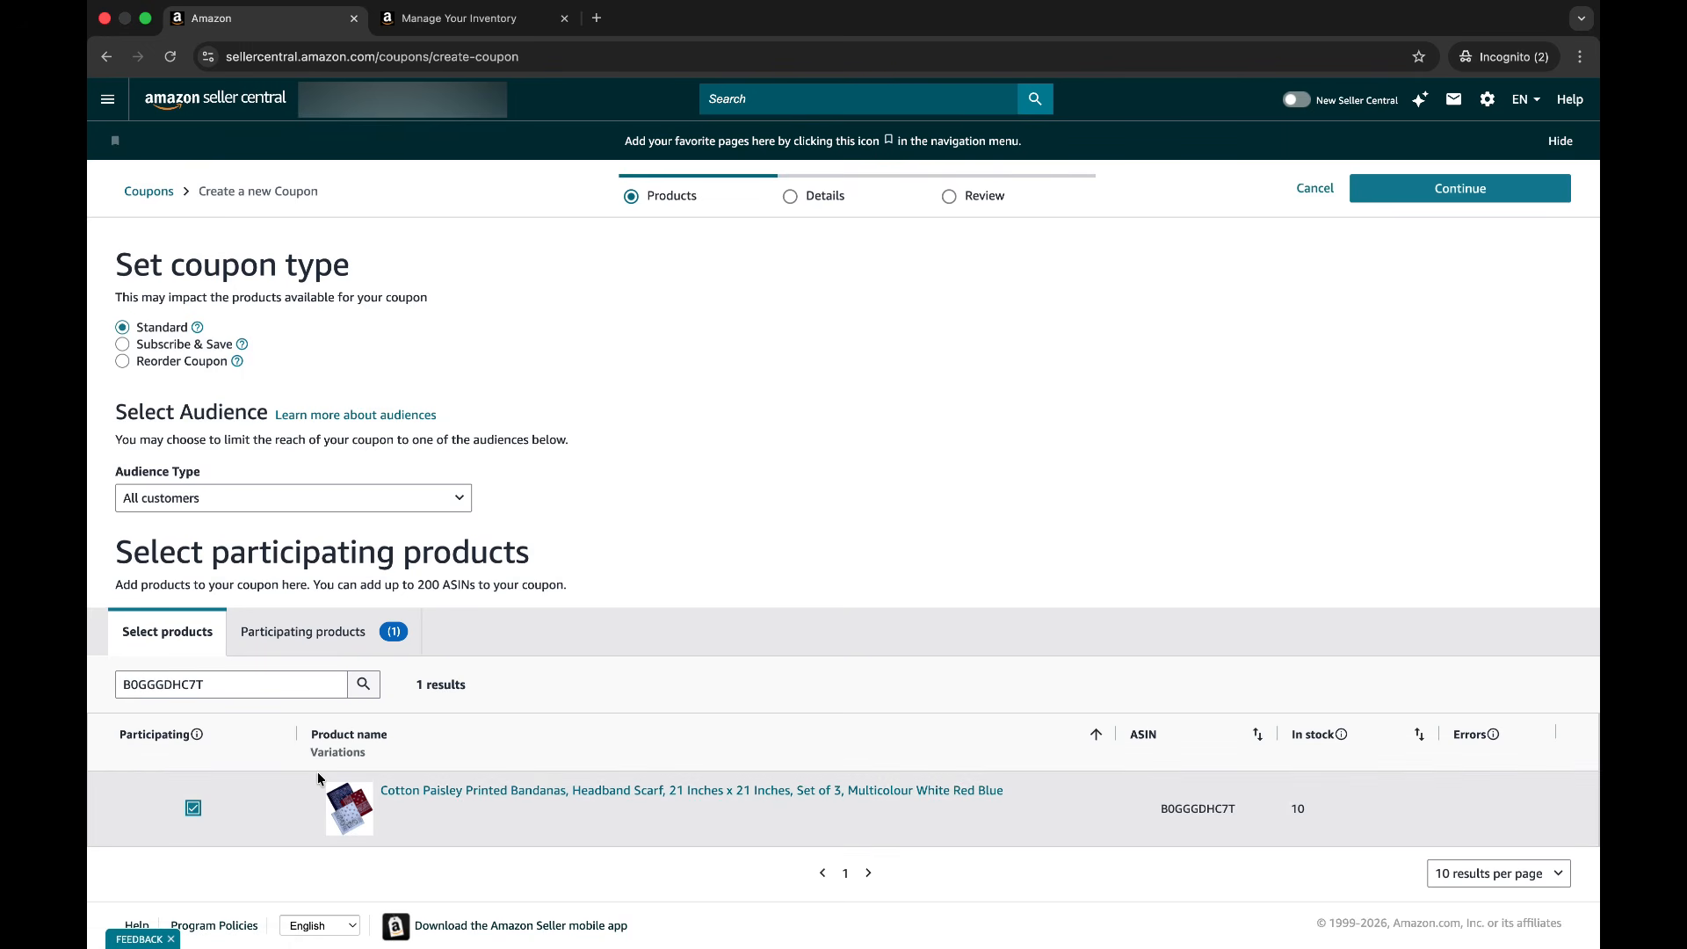
- Copy the ASIN of the Colorful Paisley Bandanas set of 6 from the inventory page
left_click(457, 17)
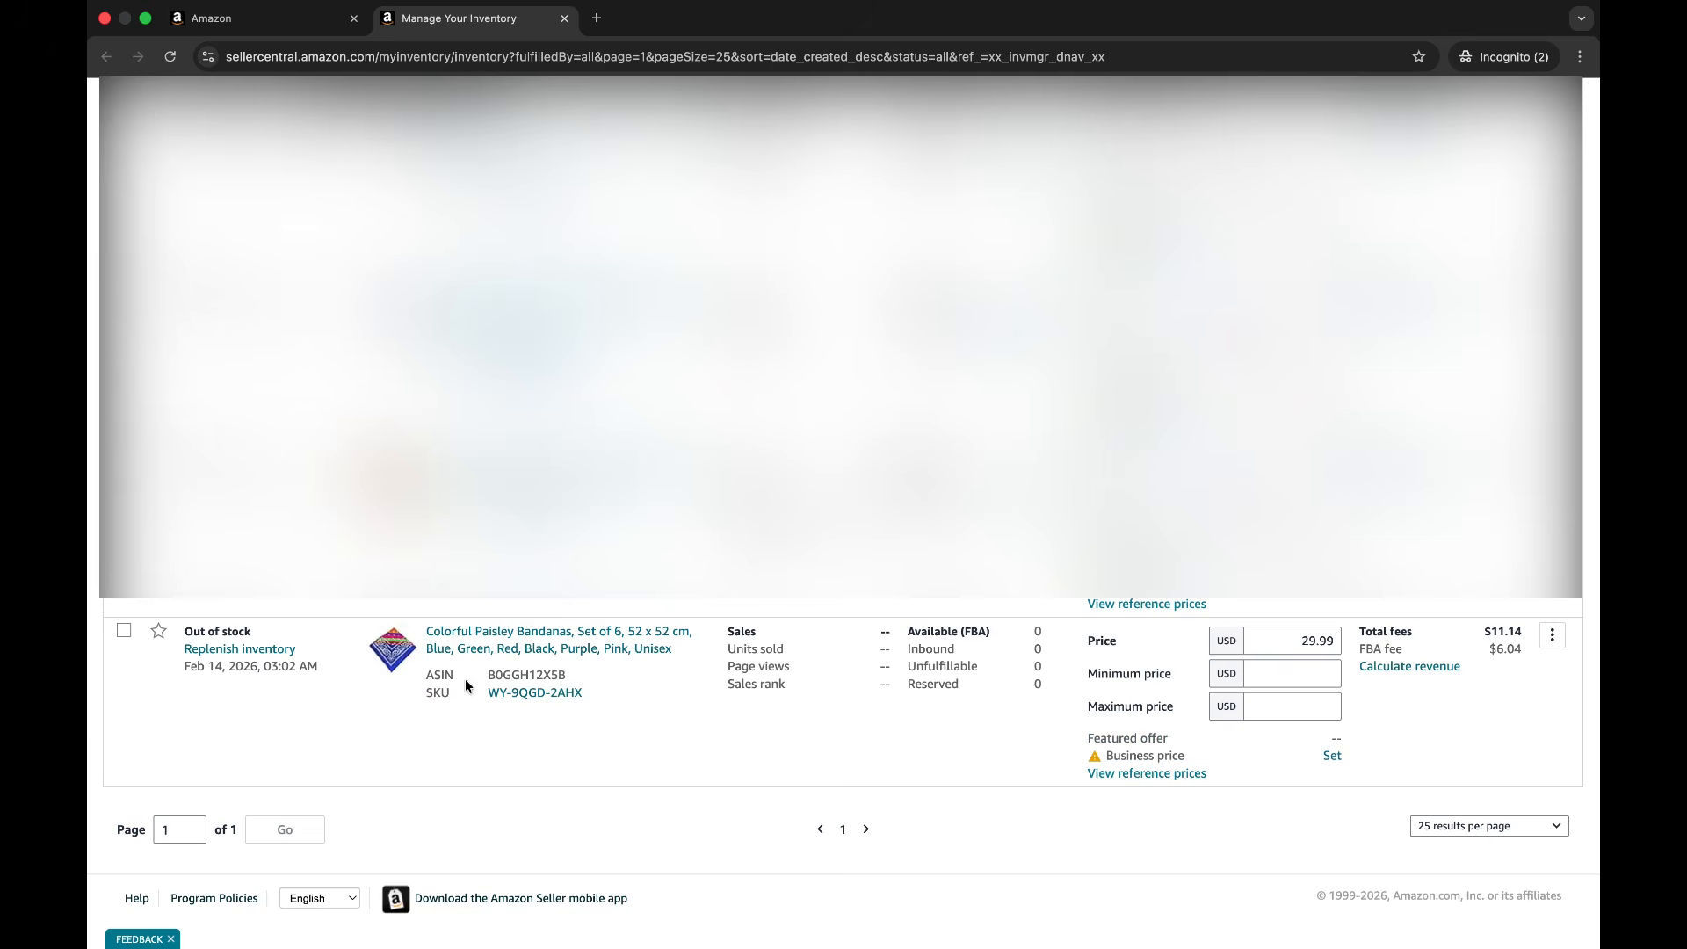
double_click(524, 674)
right_click(527, 674)
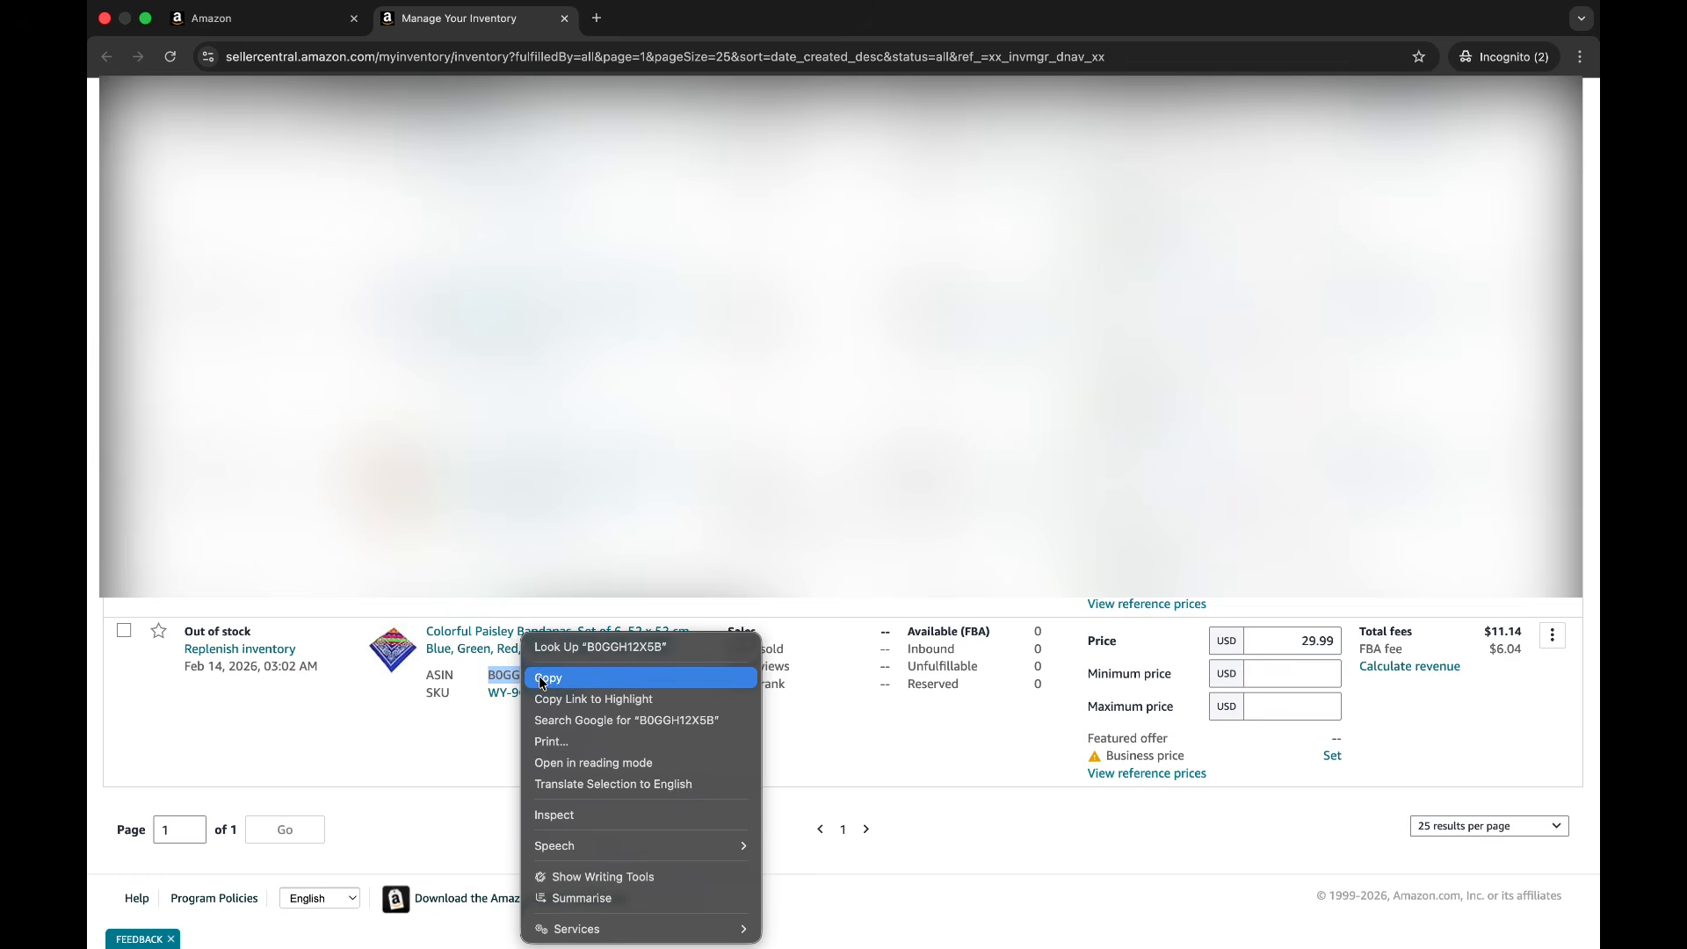
left_click(540, 673)
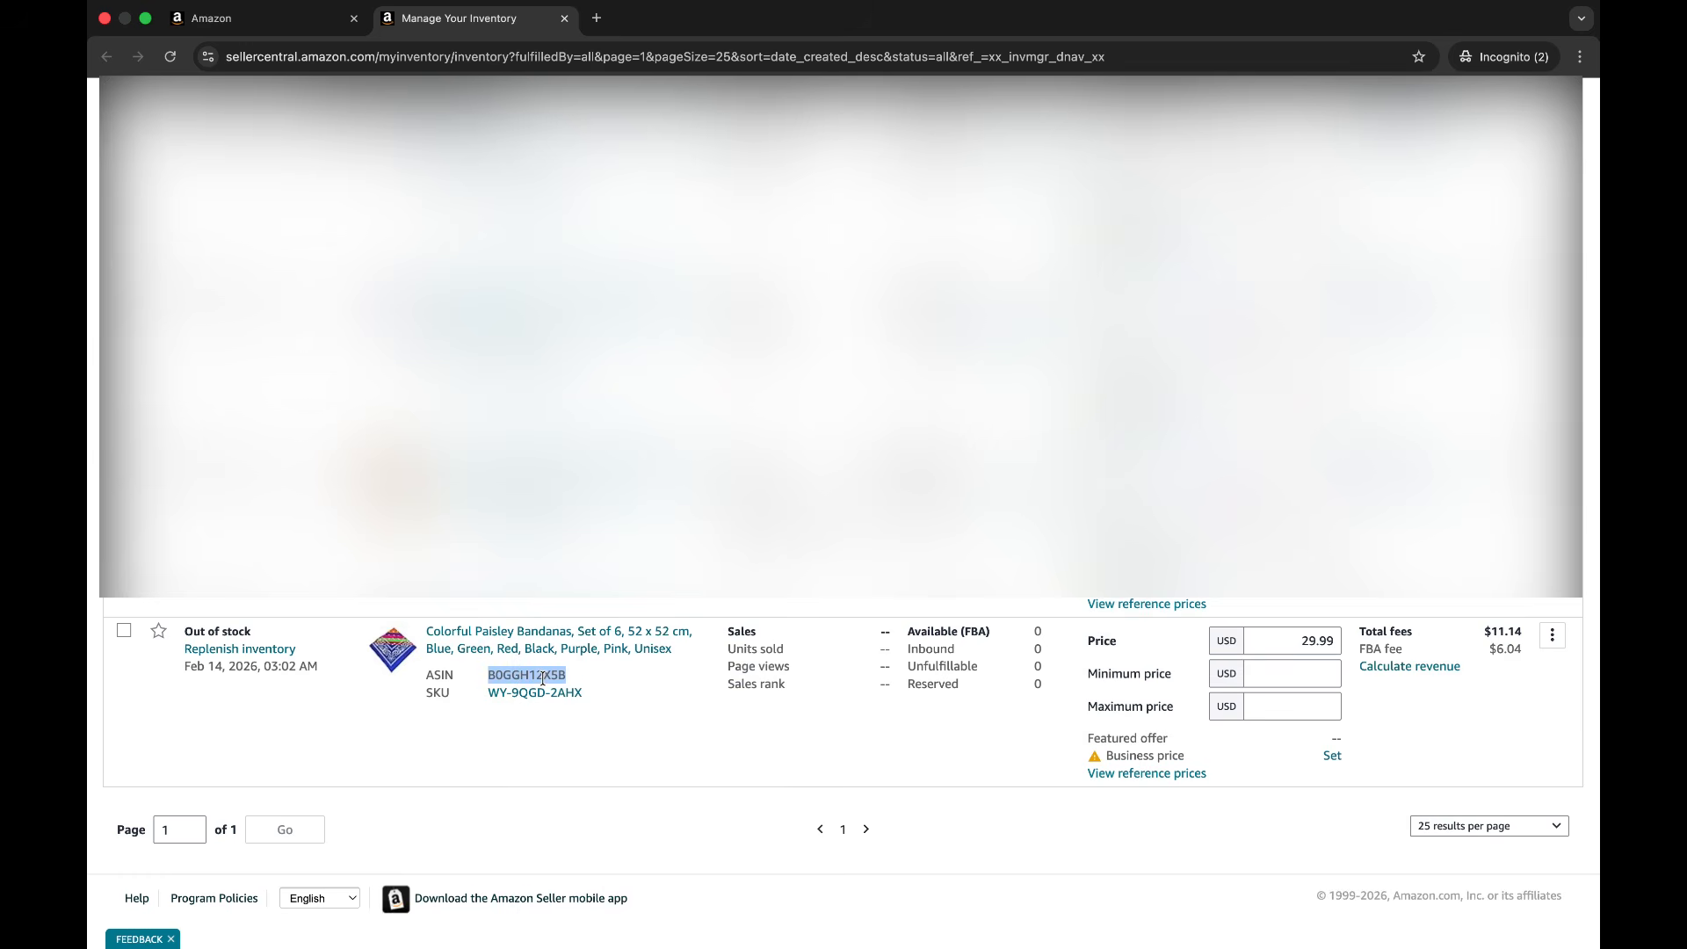
- Search the coupon form's products for ASIN B0GGH12X5B and mark the Colorful Paisley Bandanas as participating
left_click(264, 17)
double_click(221, 684)
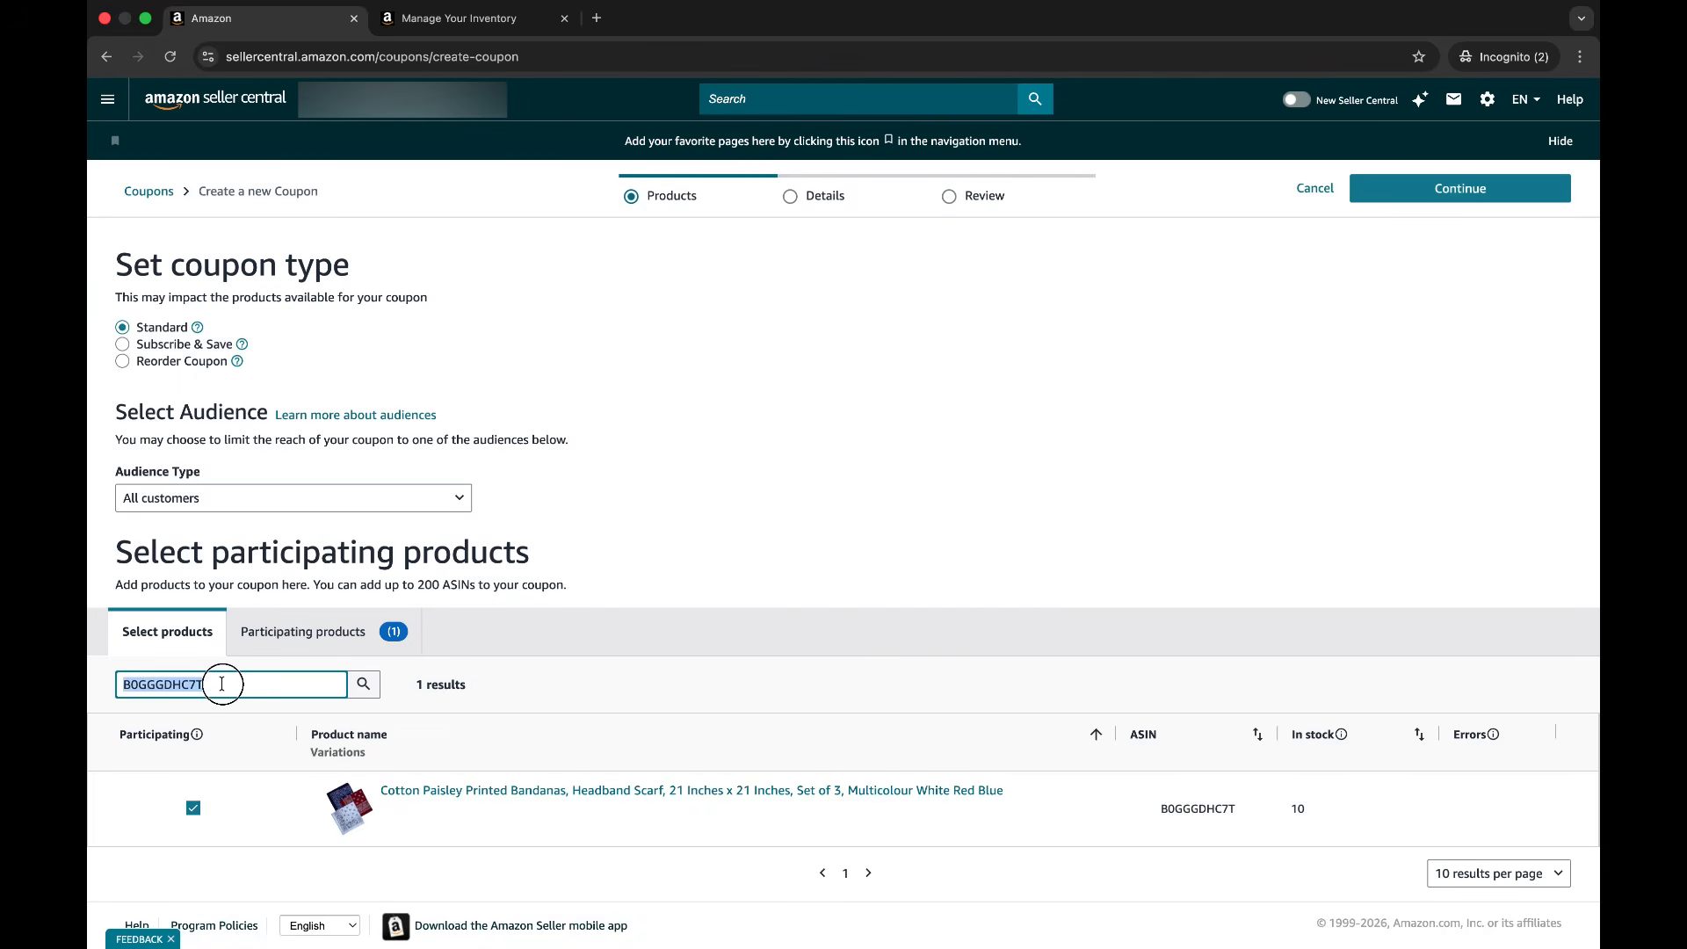
right_click(221, 684)
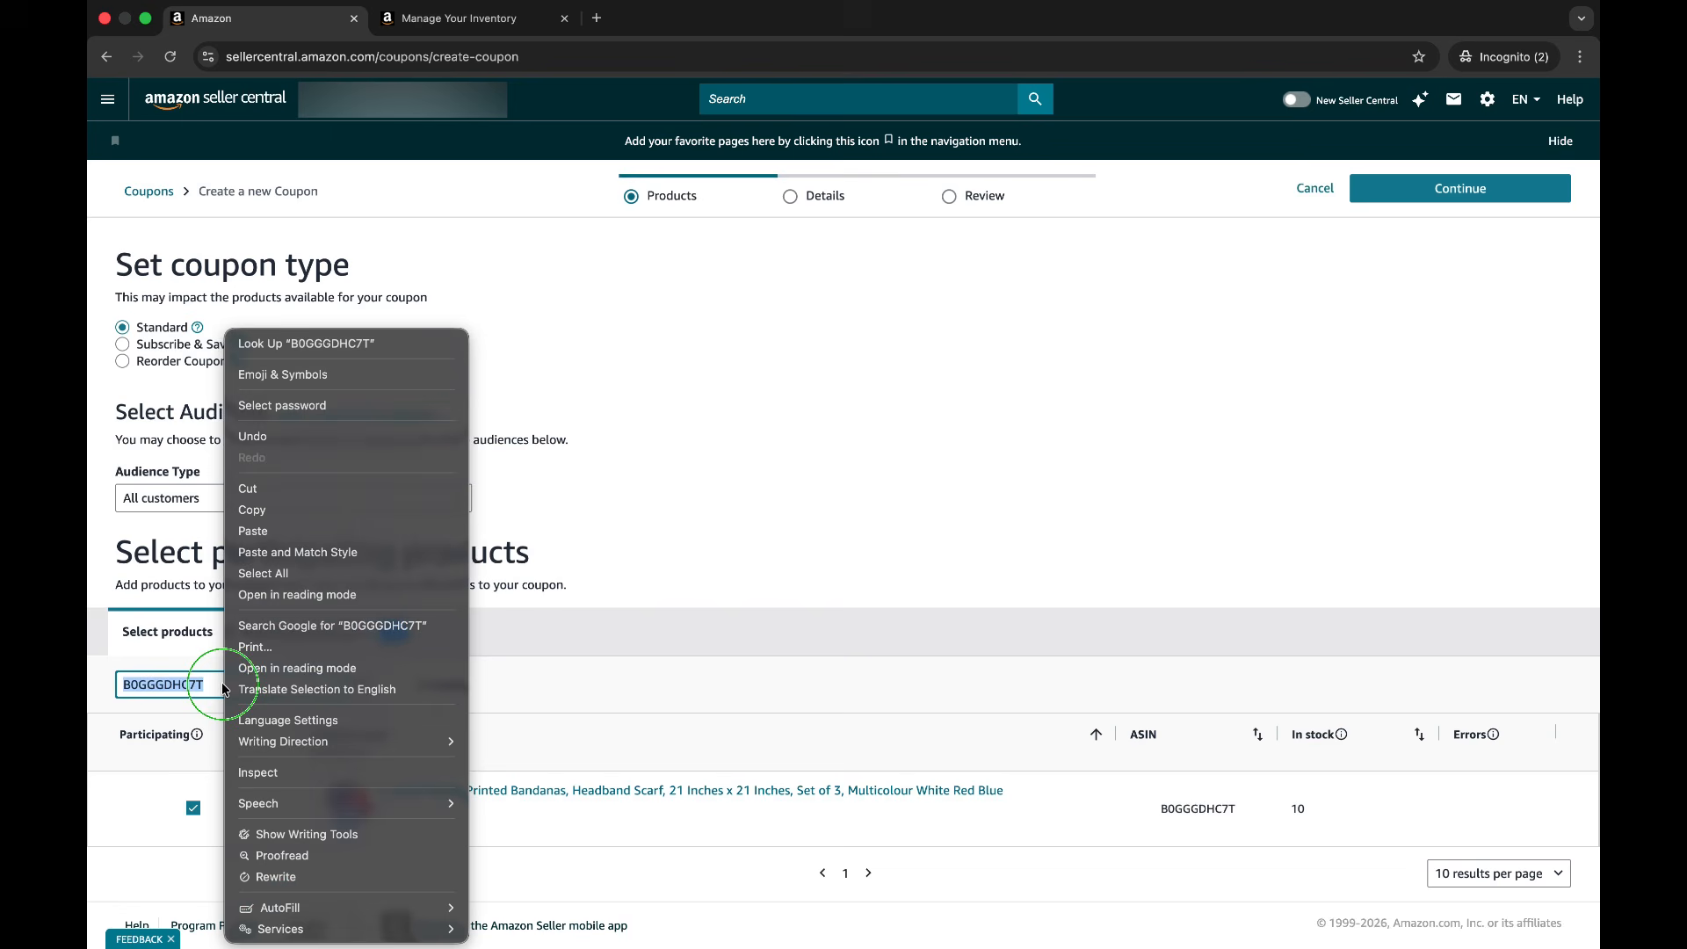
left_click(275, 531)
left_click(362, 686)
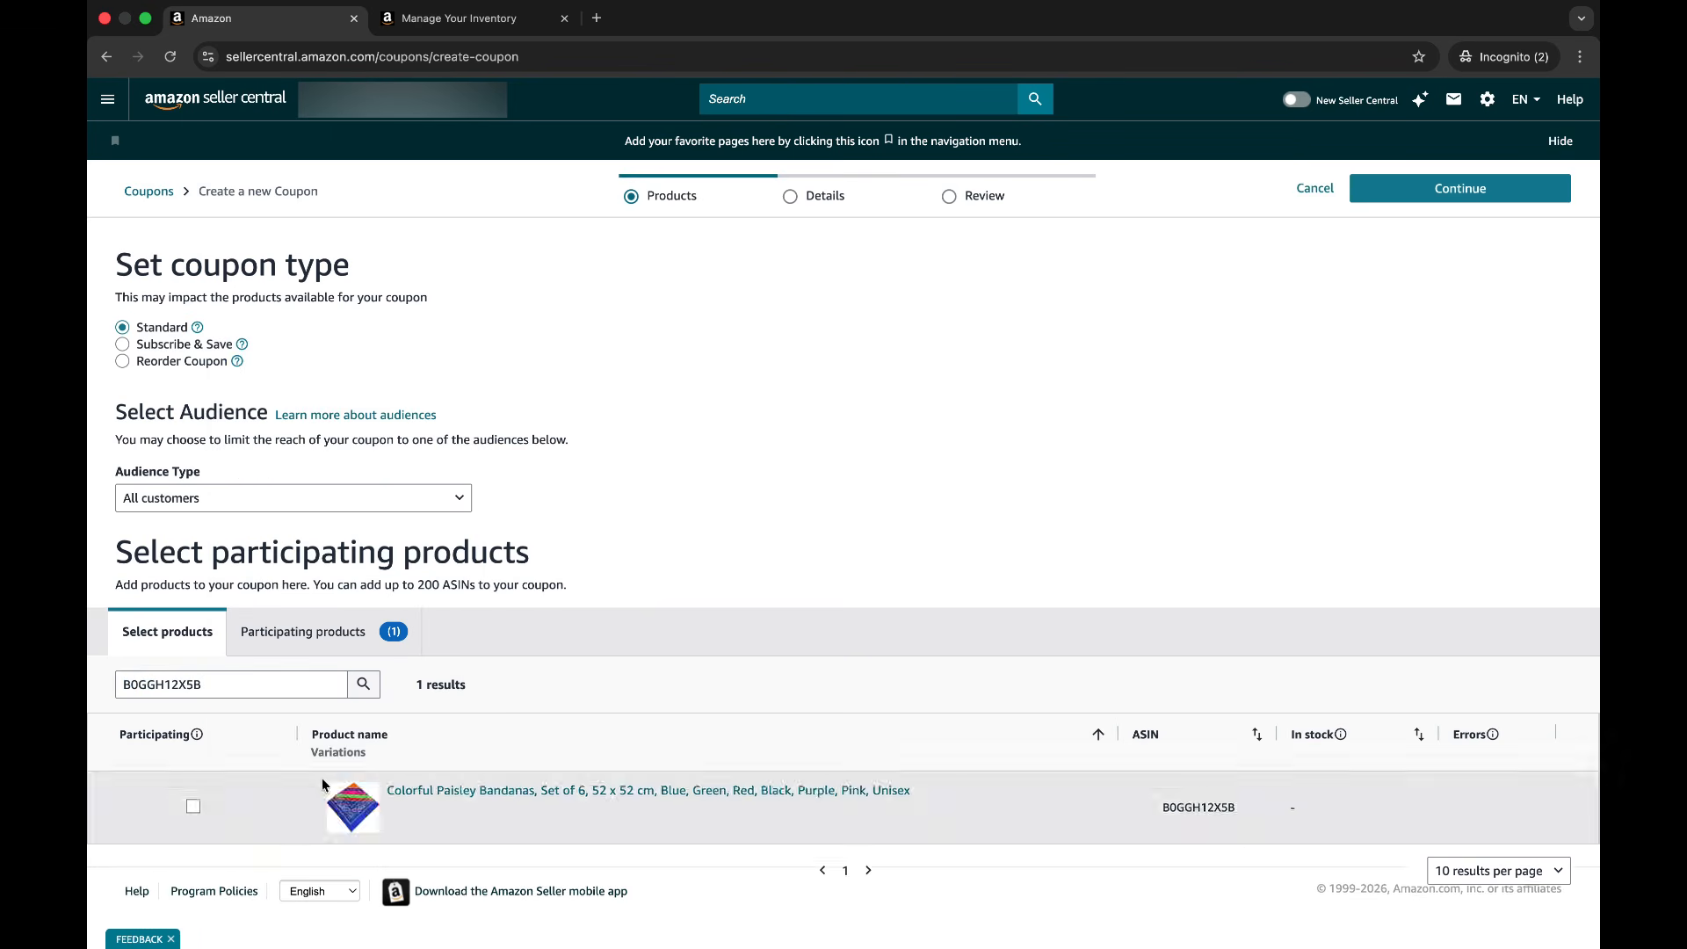
left_click(193, 807)
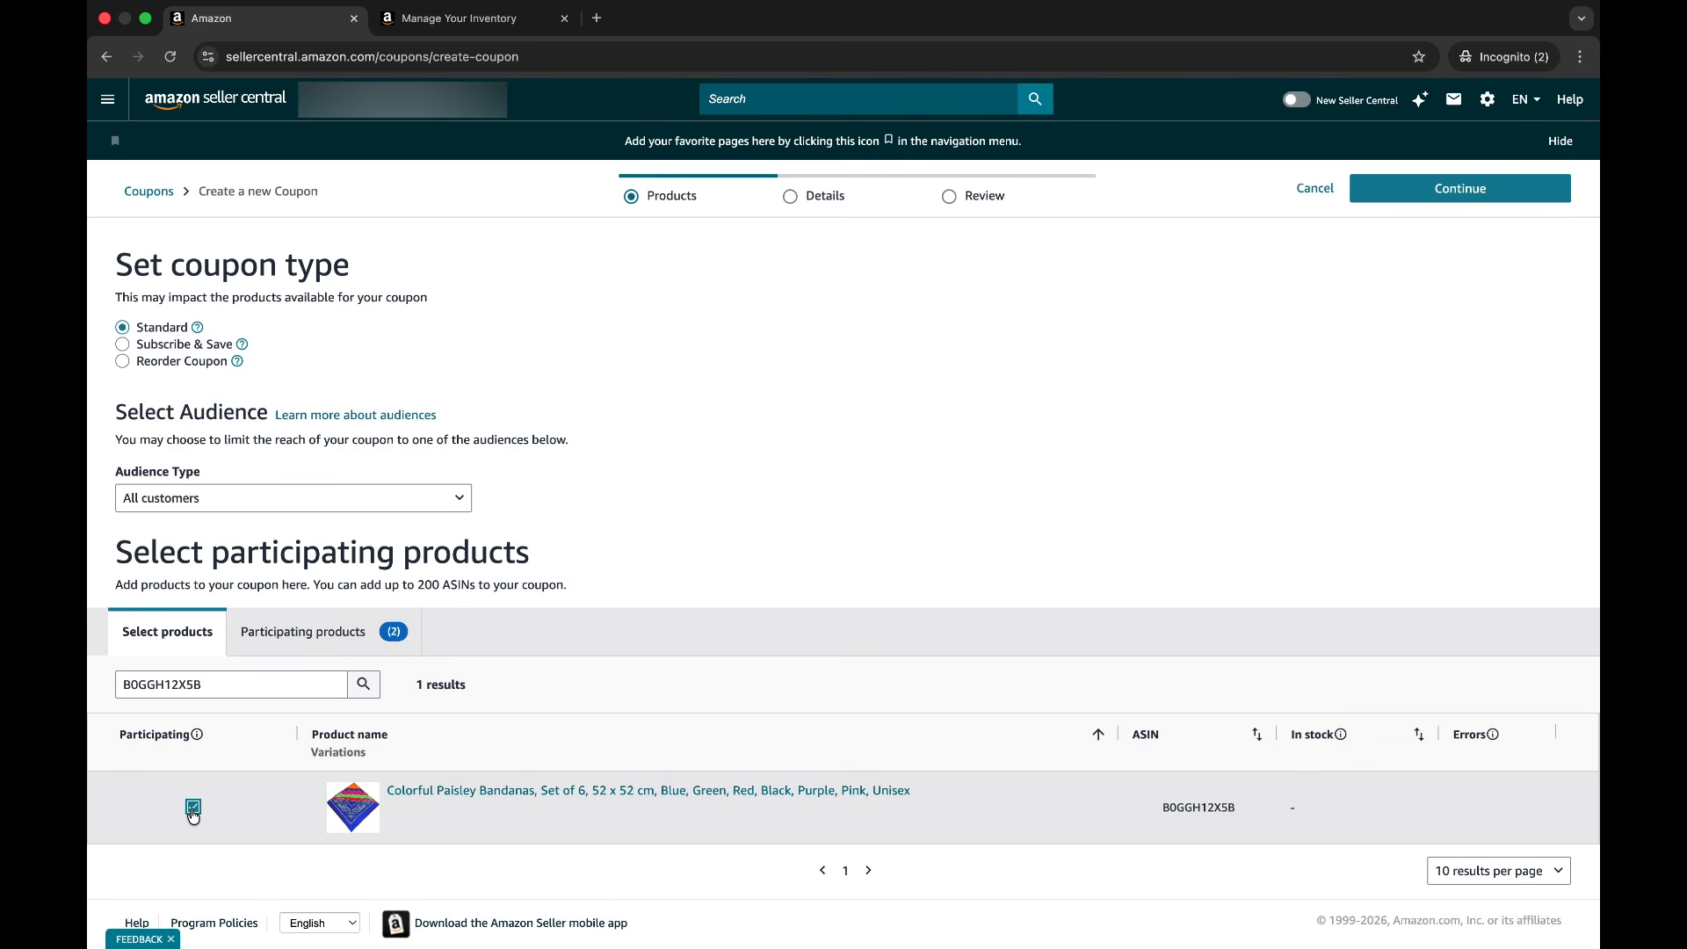
- Continue to the coupon details and schedule the coupon from 03/14/2026 to 04/13/2026
scroll(193, 813, "down", 1)
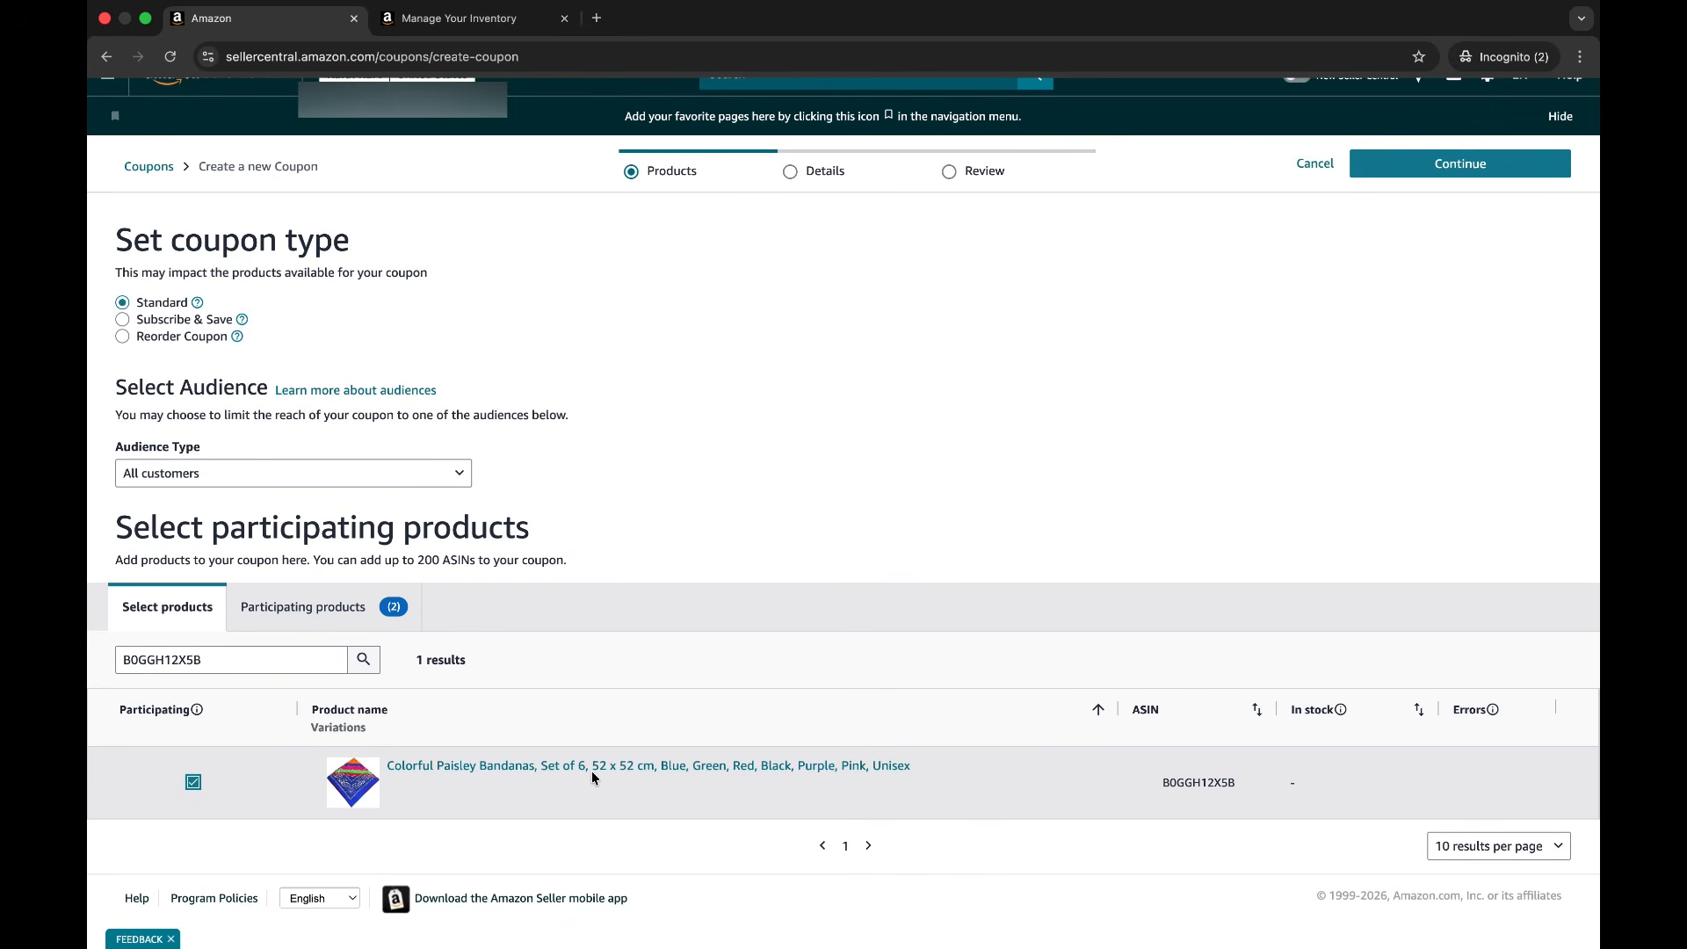
left_click(1454, 177)
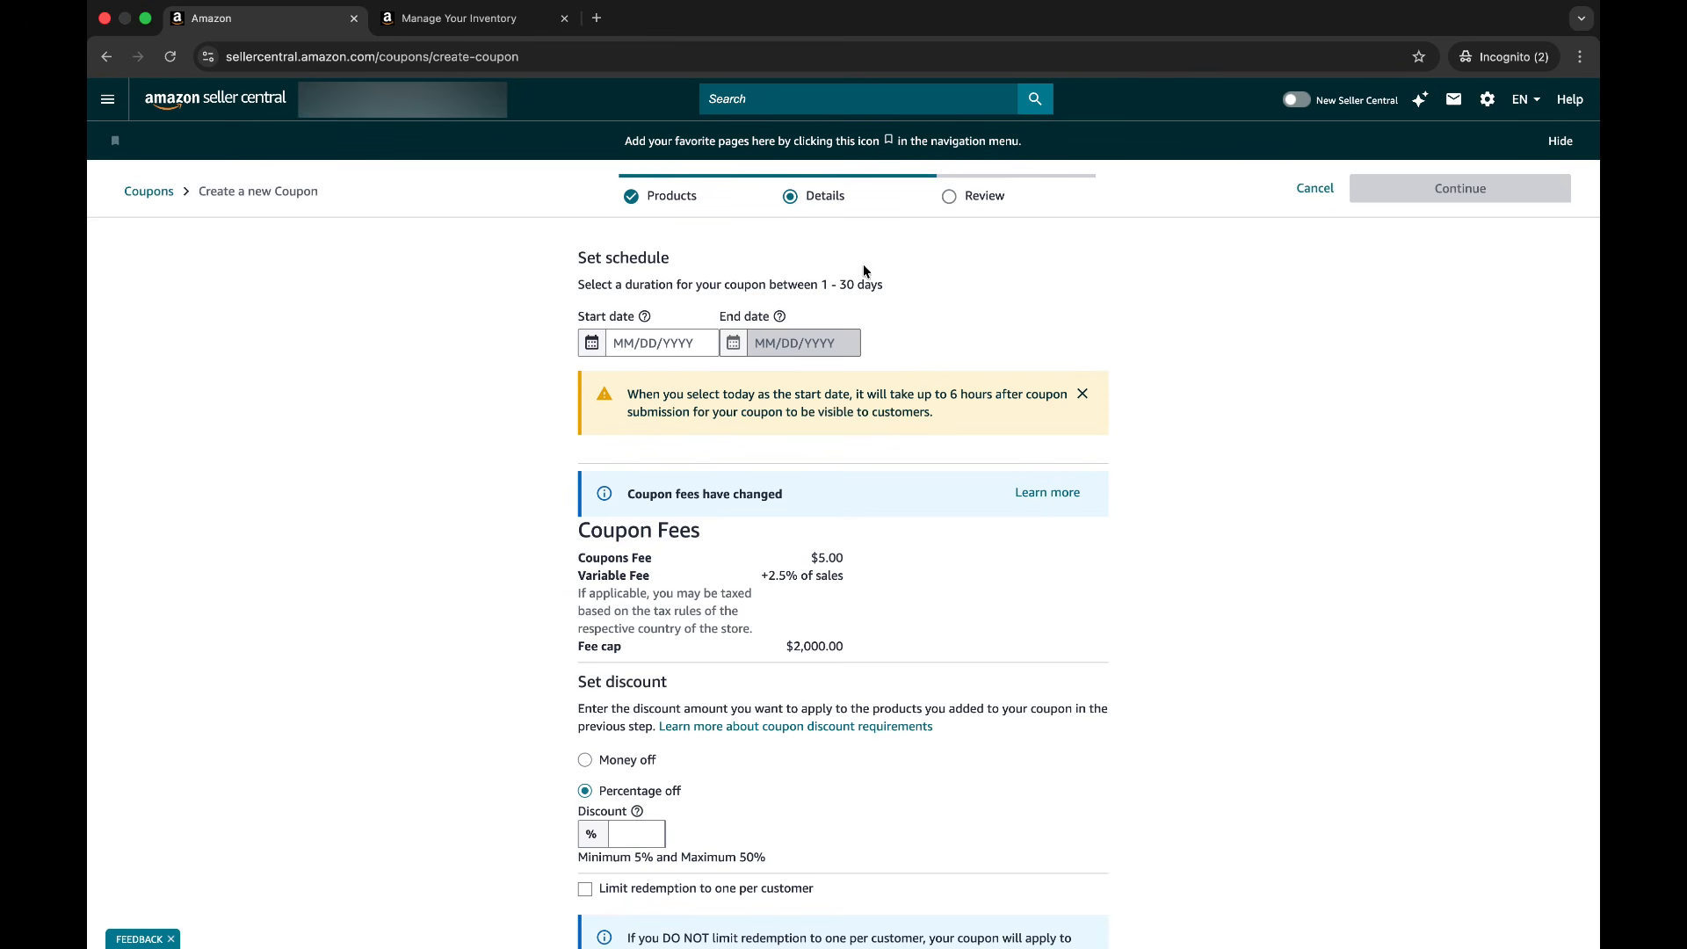
left_click_drag(821, 285, 905, 288)
left_click(594, 346)
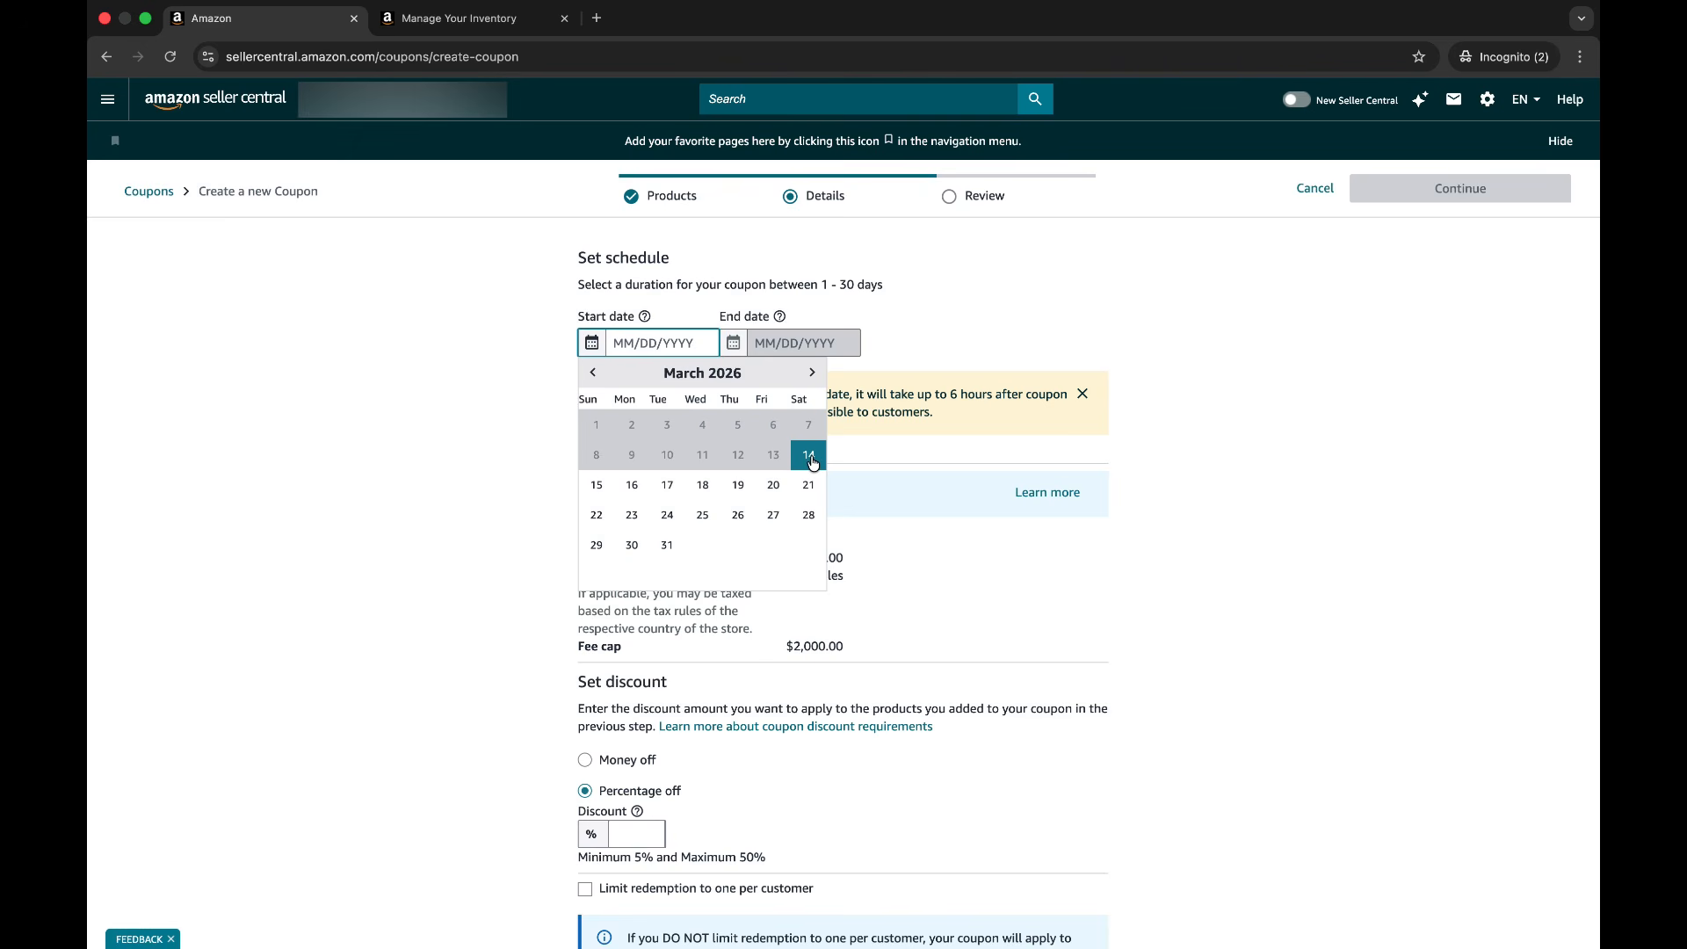
left_click(810, 456)
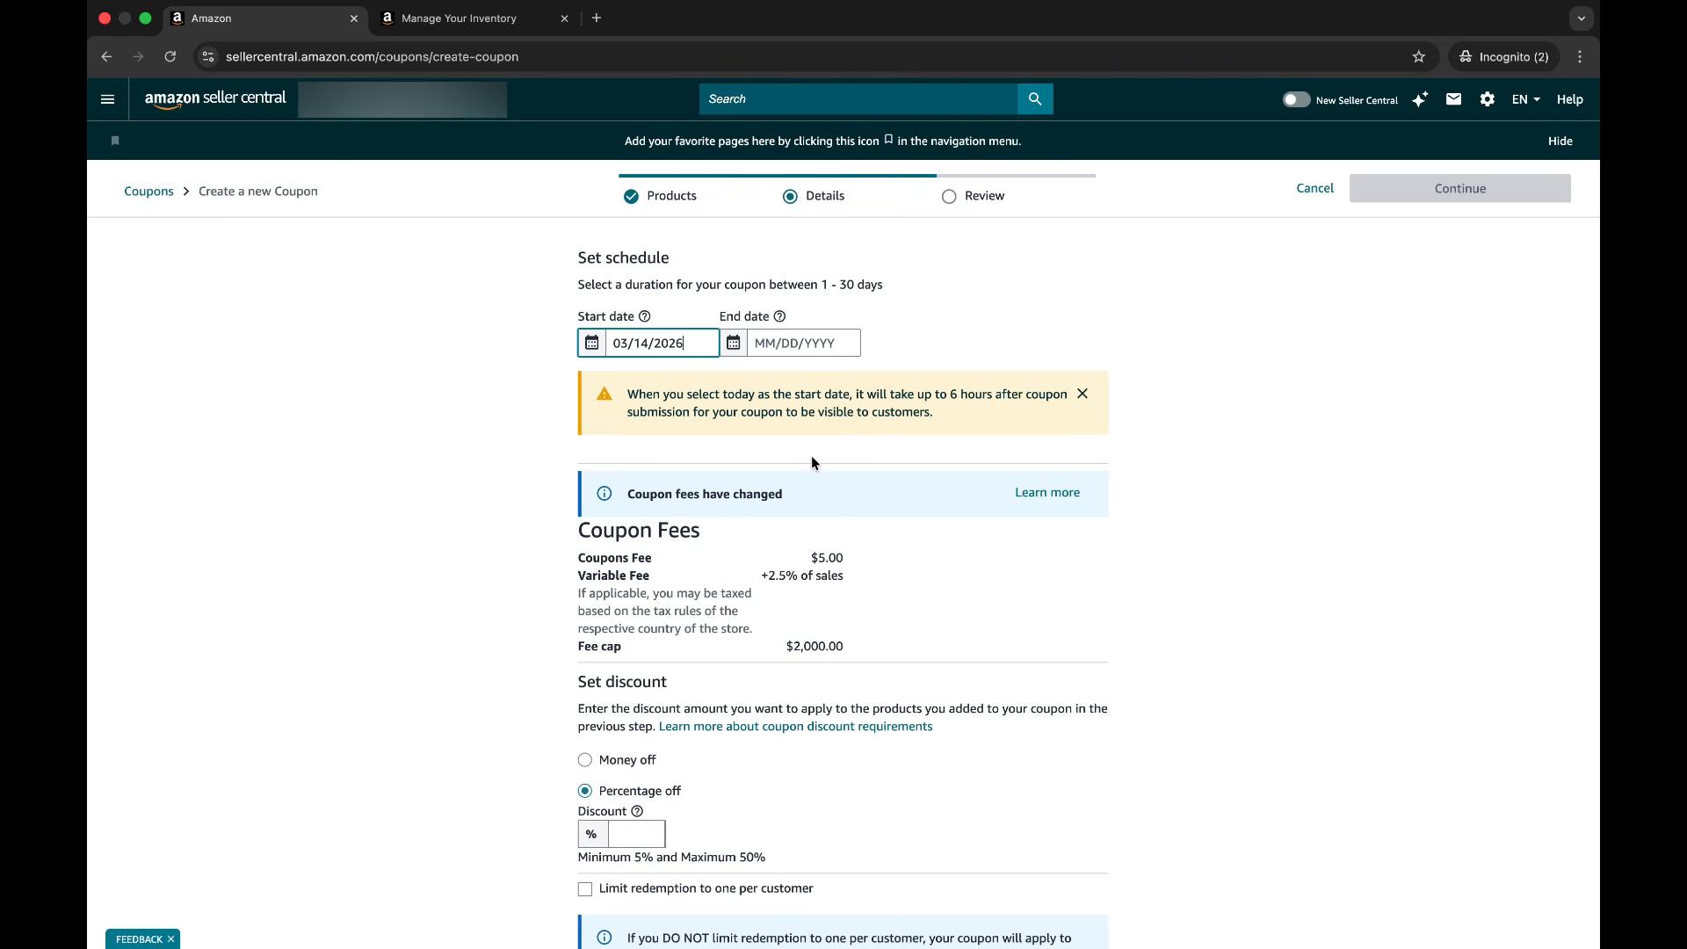
left_click(733, 344)
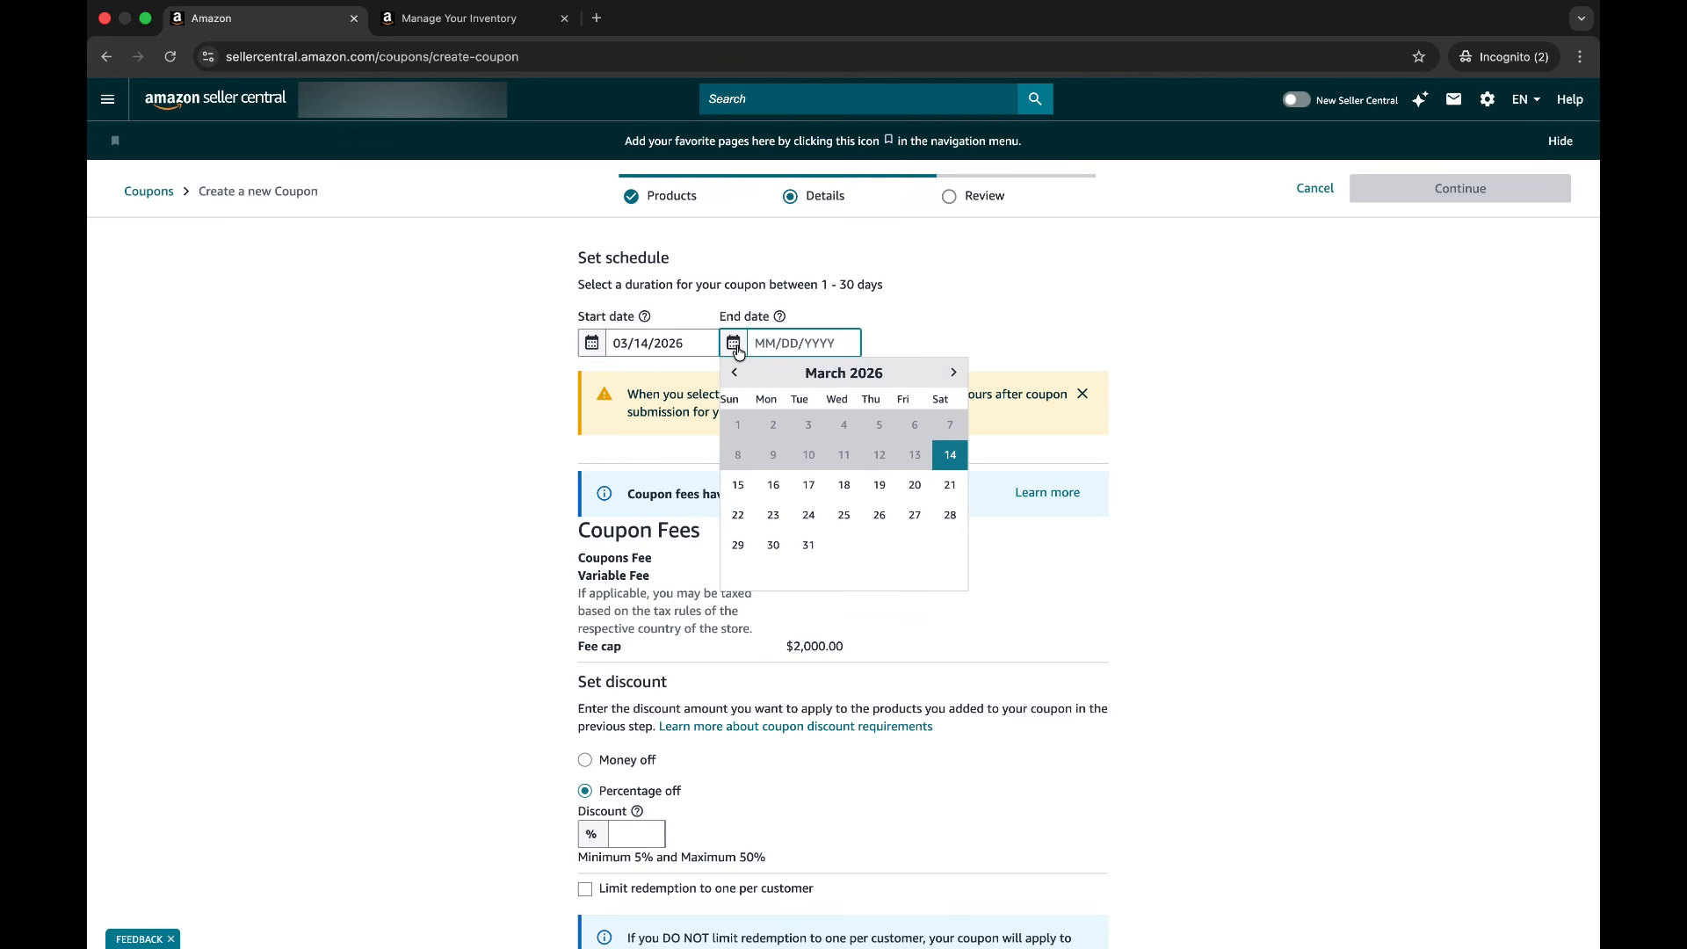
left_click(954, 372)
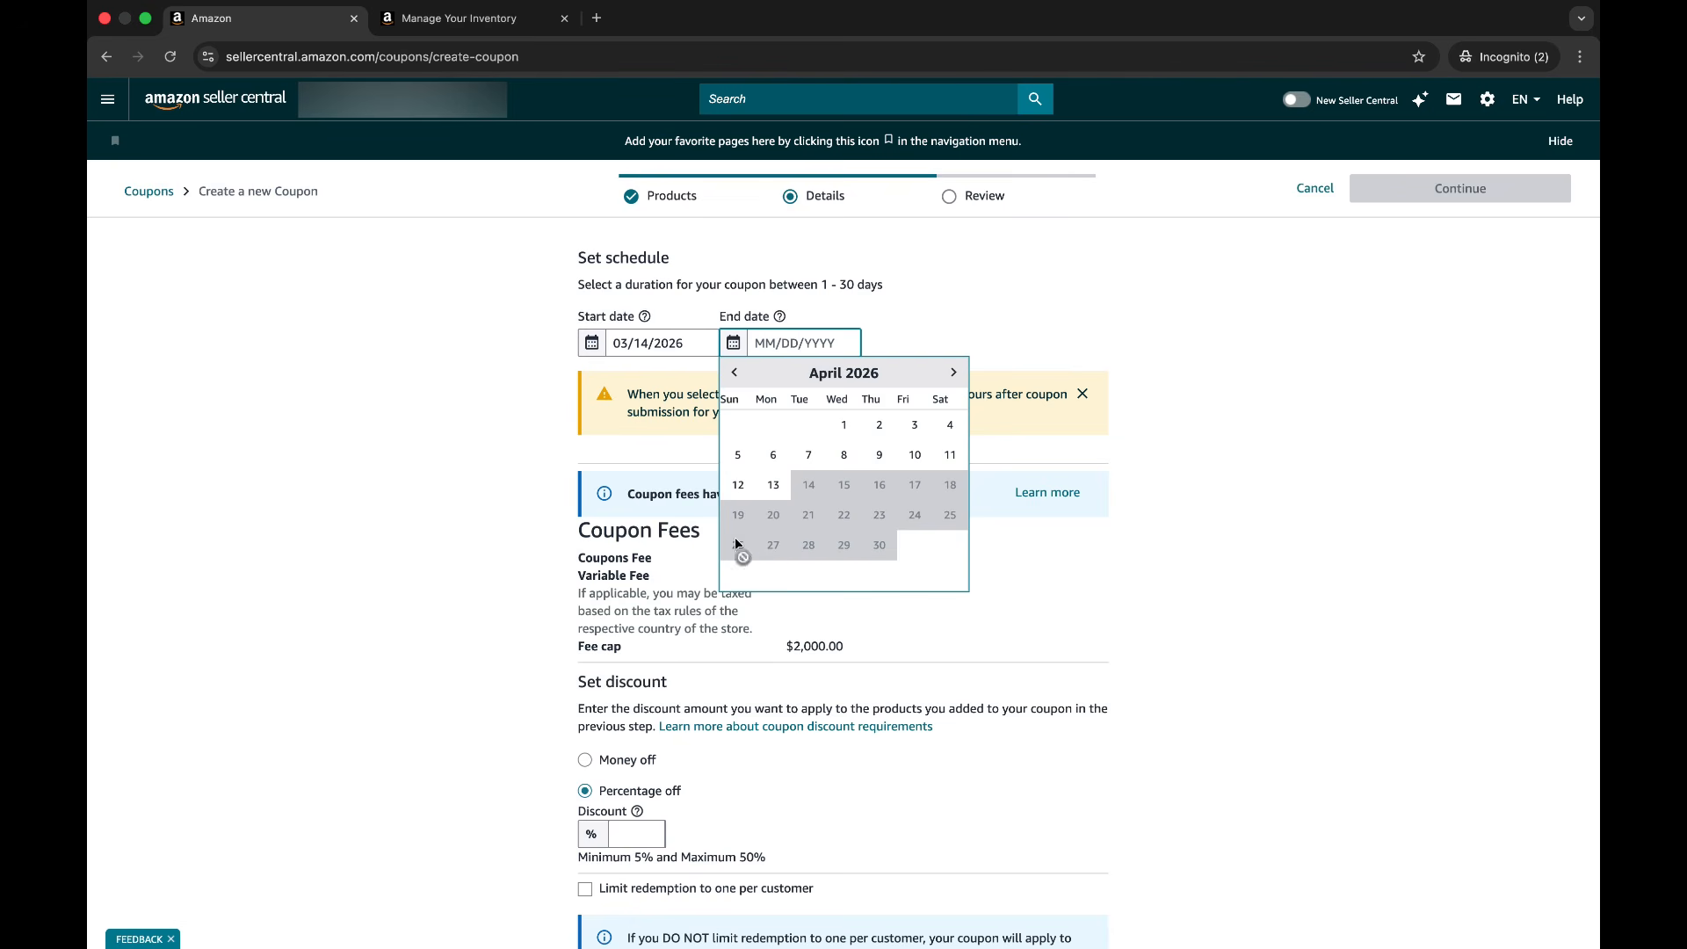
left_click(827, 488)
left_click(878, 485)
left_click(773, 484)
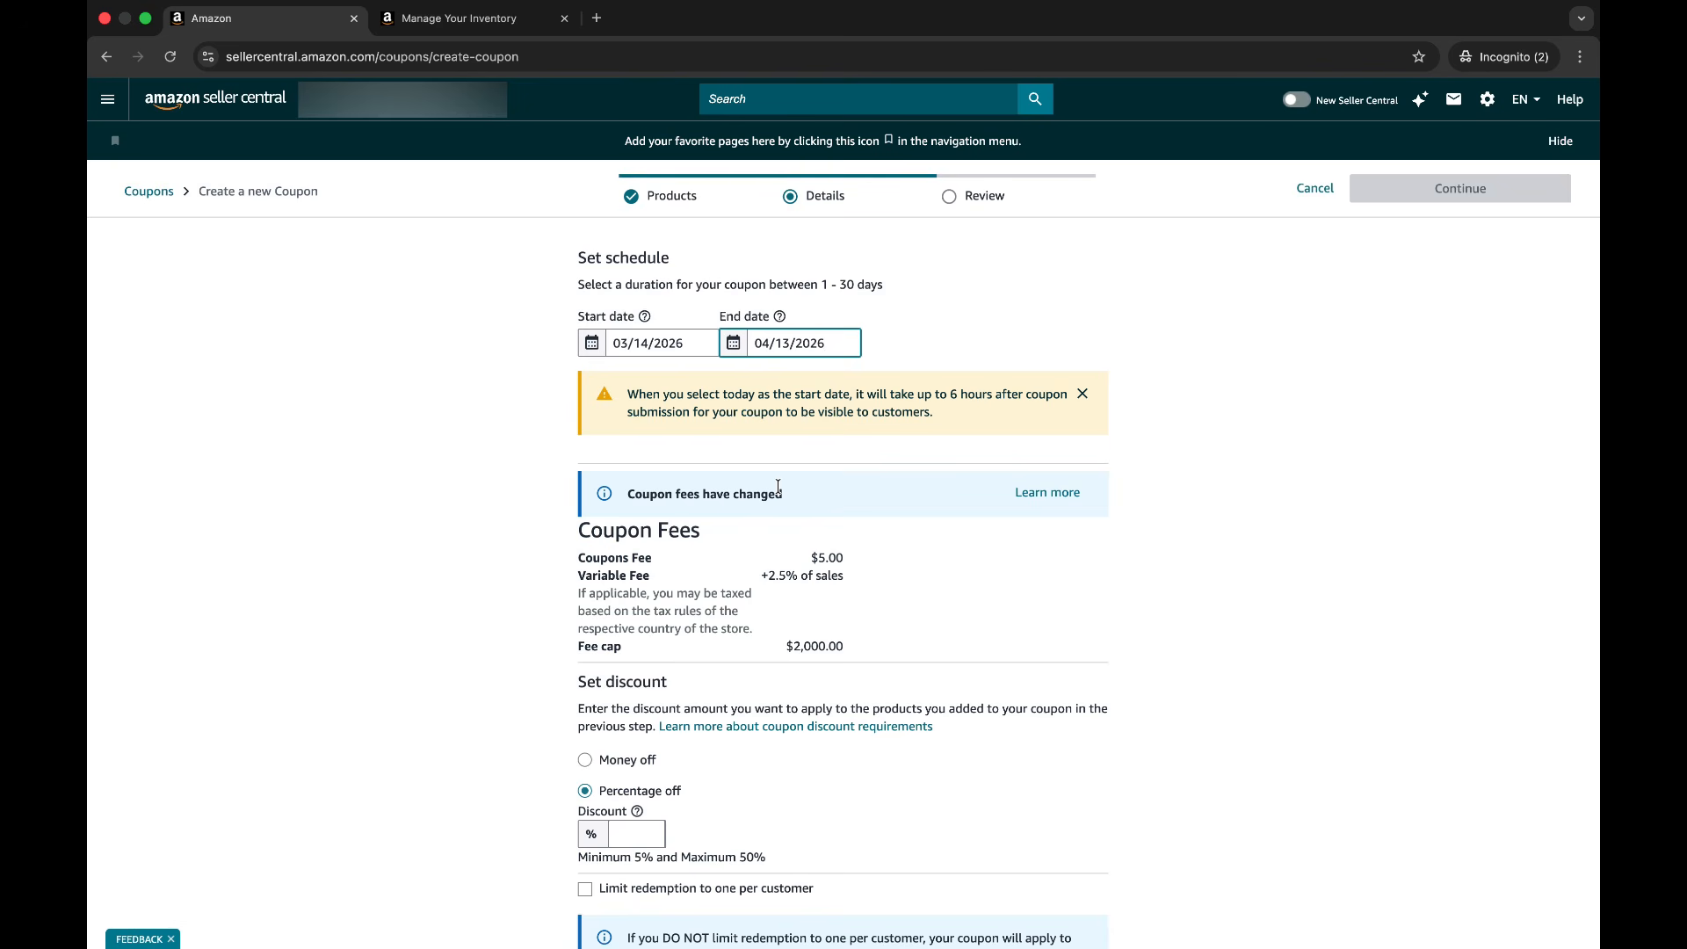
- Read the notice on same-day start dates and examine the coupon fee, variable fee and fee cap
left_click_drag(623, 393, 948, 421)
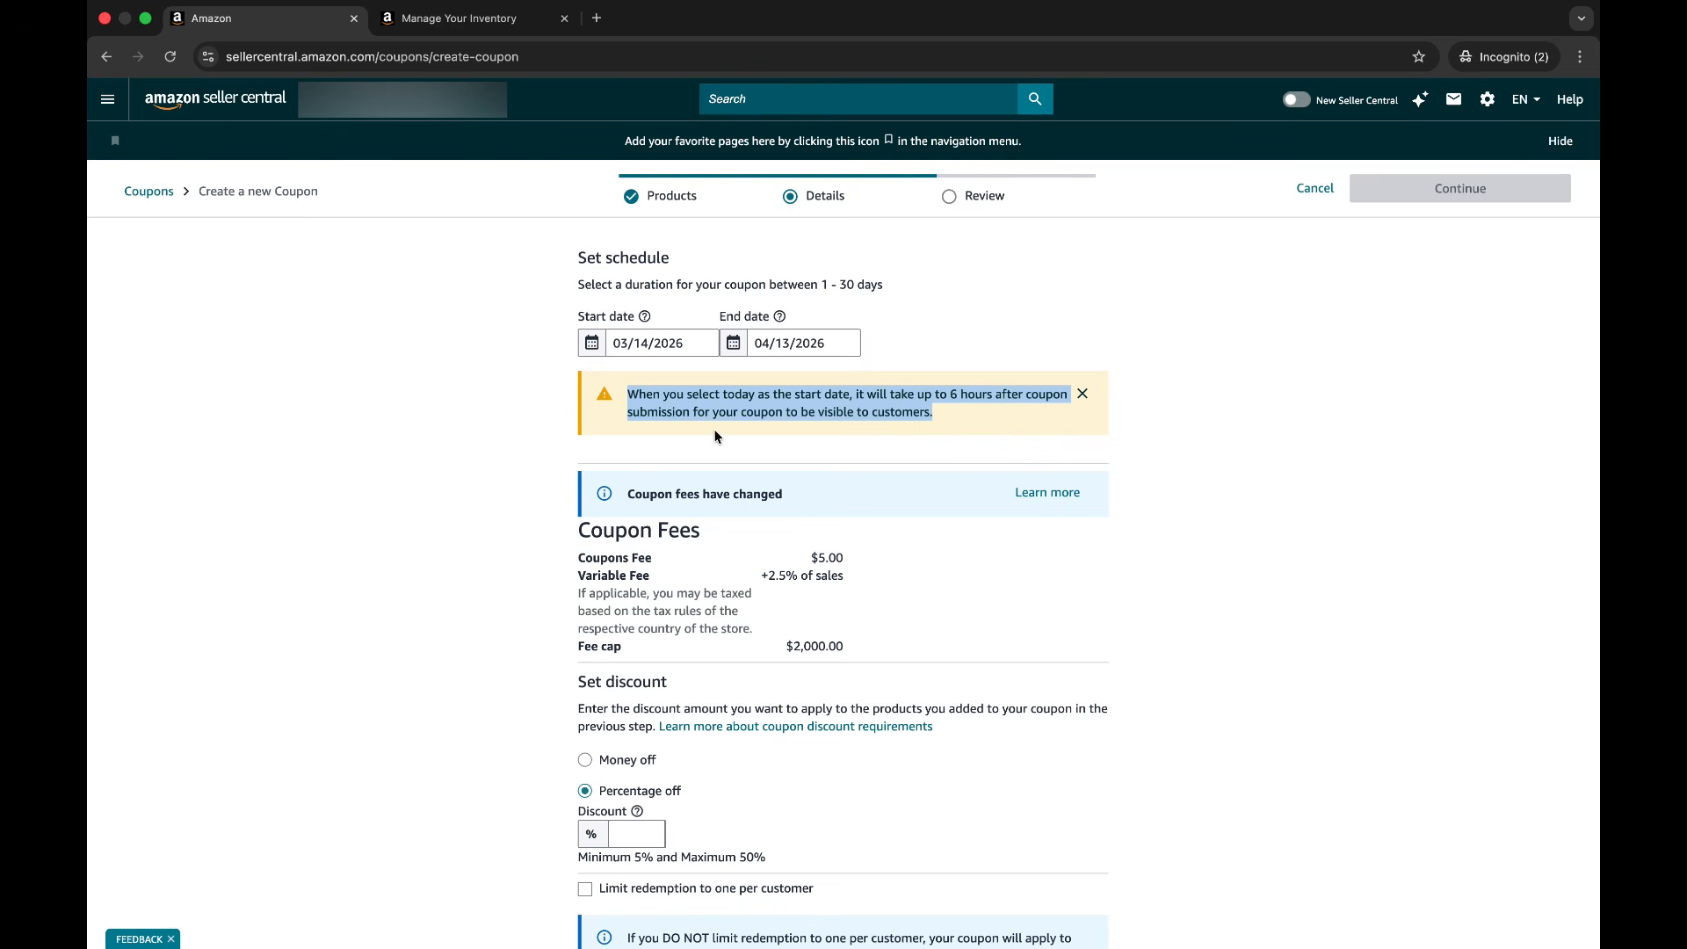
left_click(678, 389)
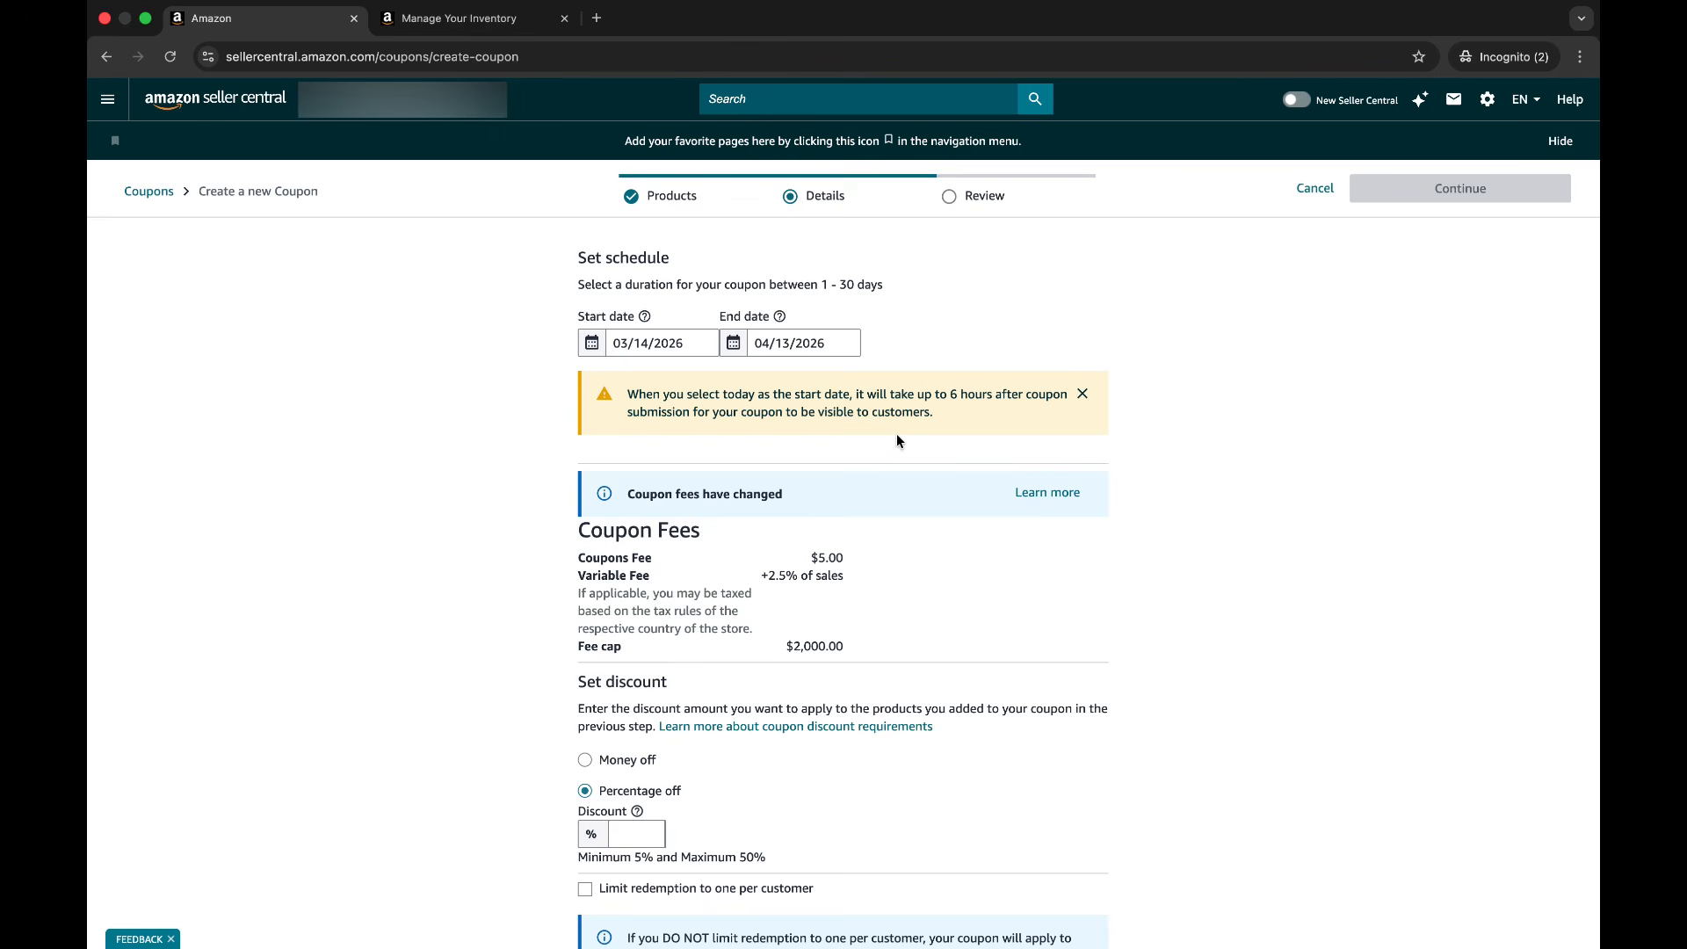
scroll(878, 443, "down", 2)
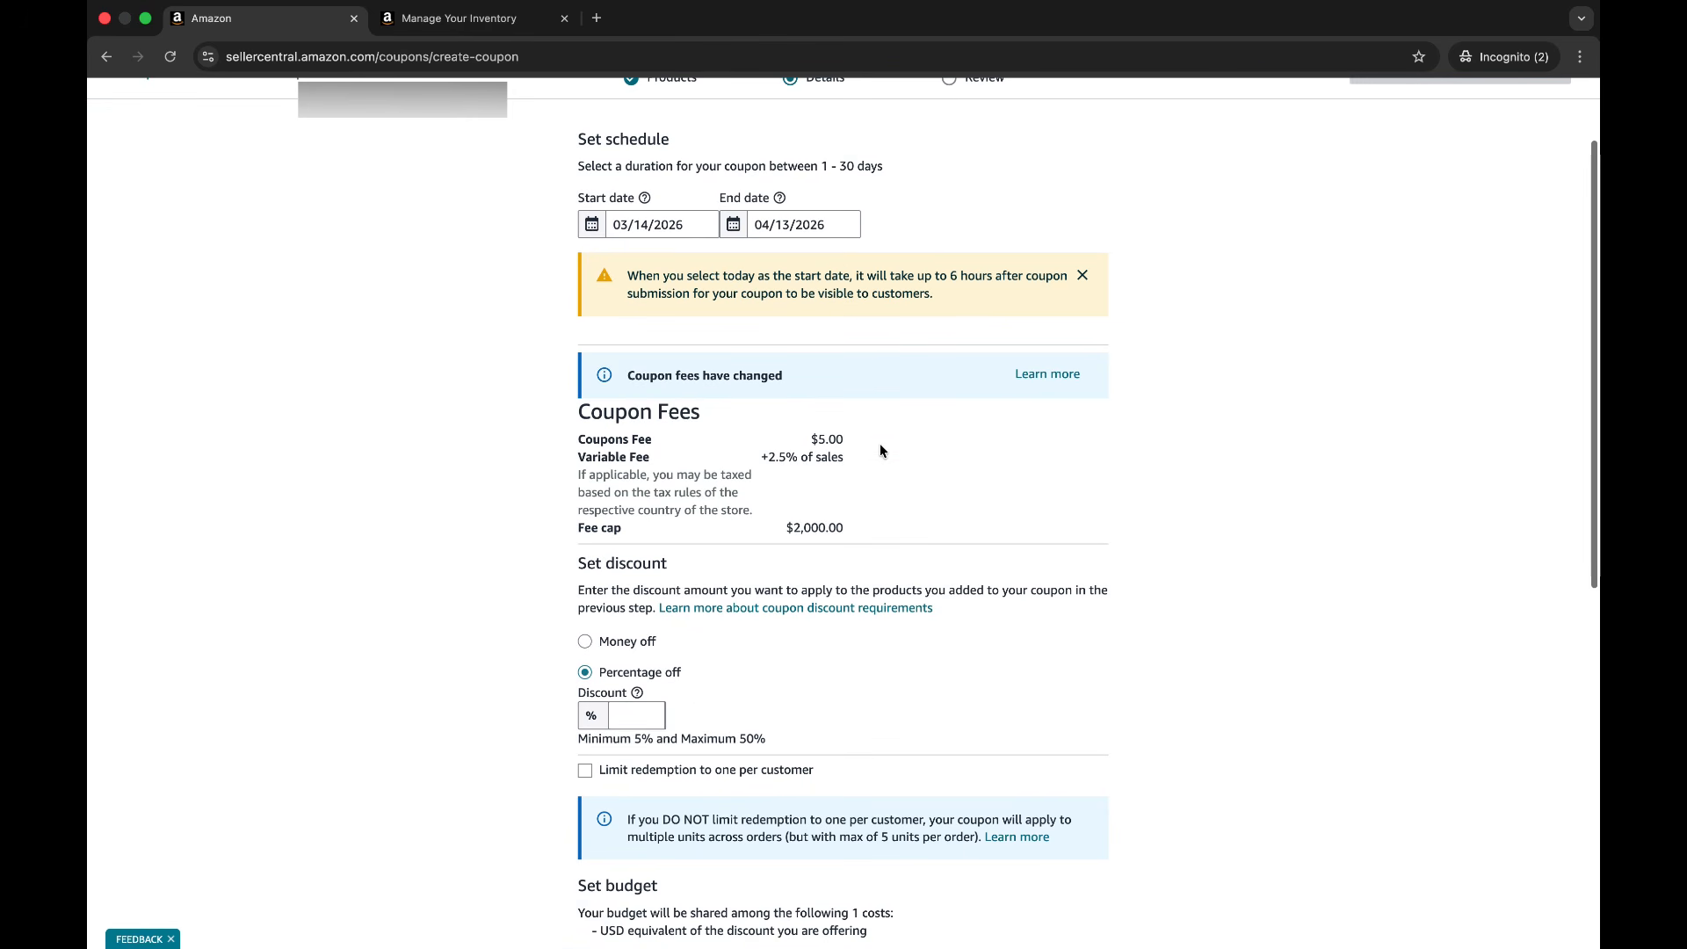
left_click_drag(627, 377, 811, 388)
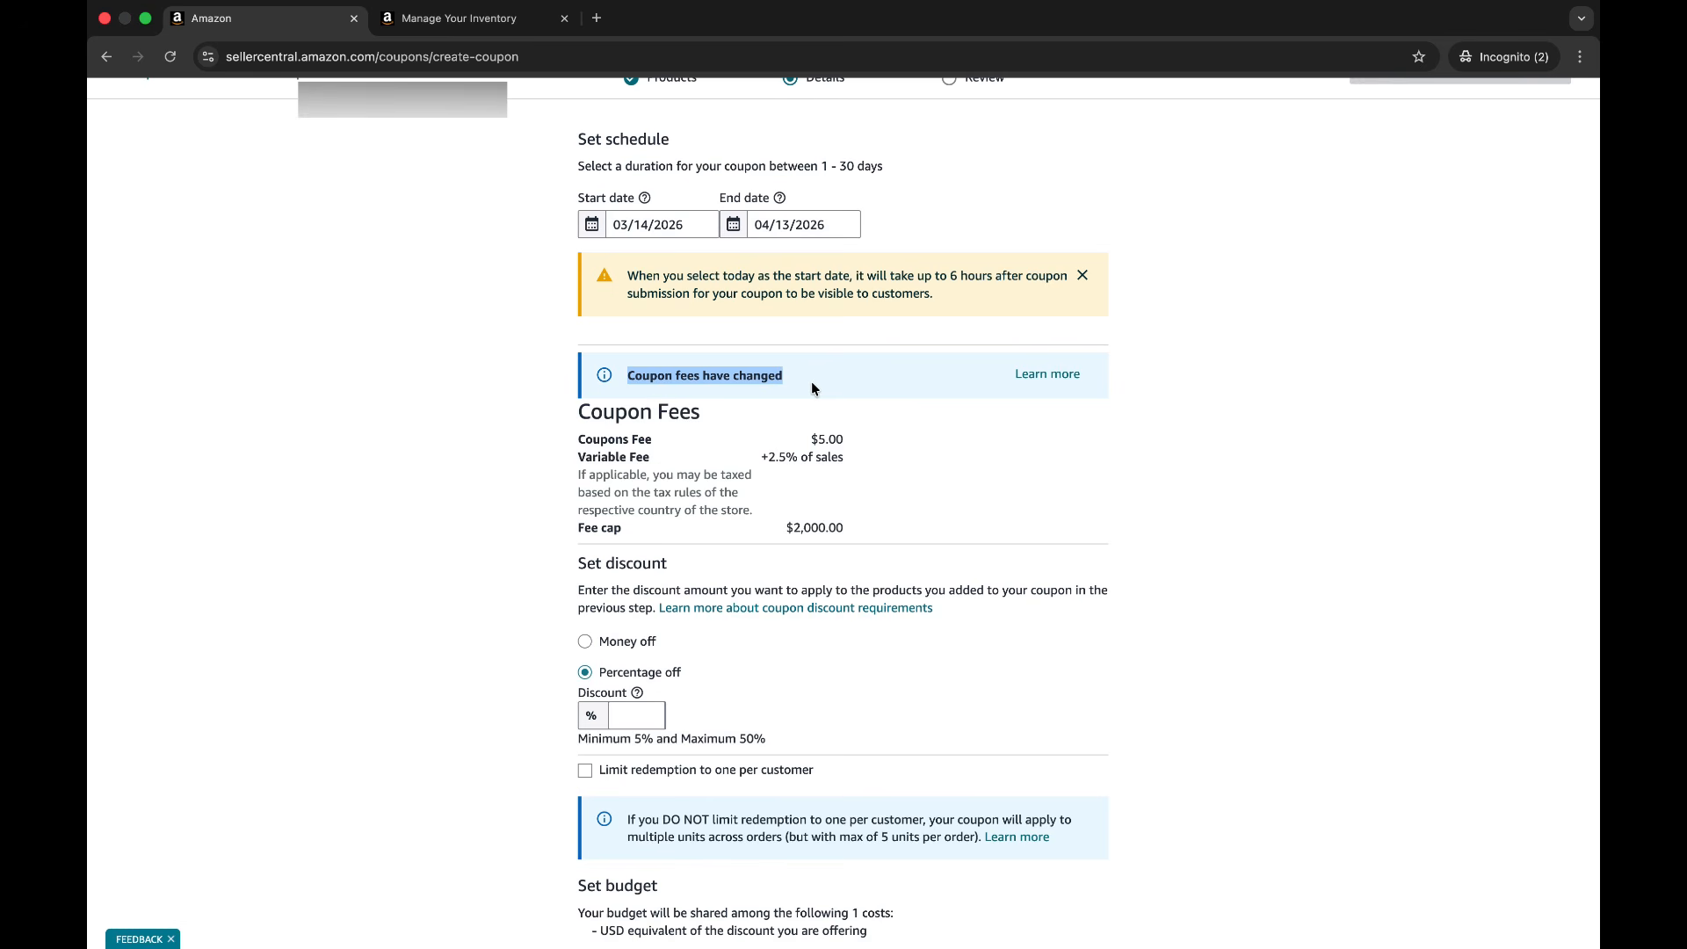
triple_click(594, 439)
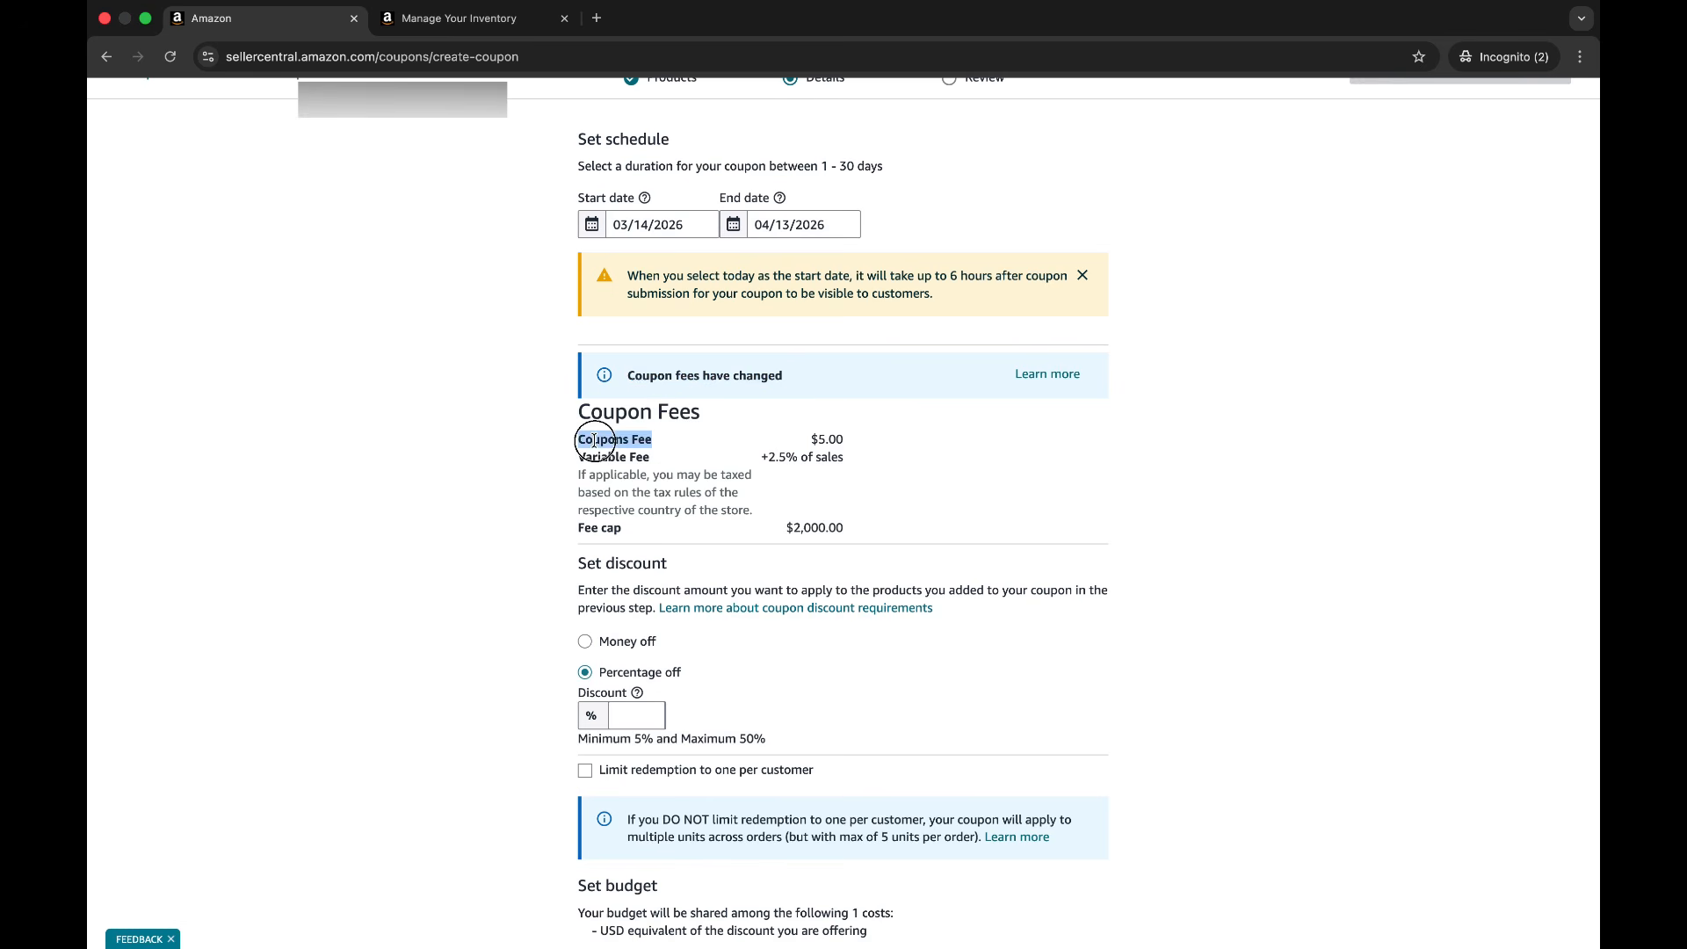
triple_click(826, 441)
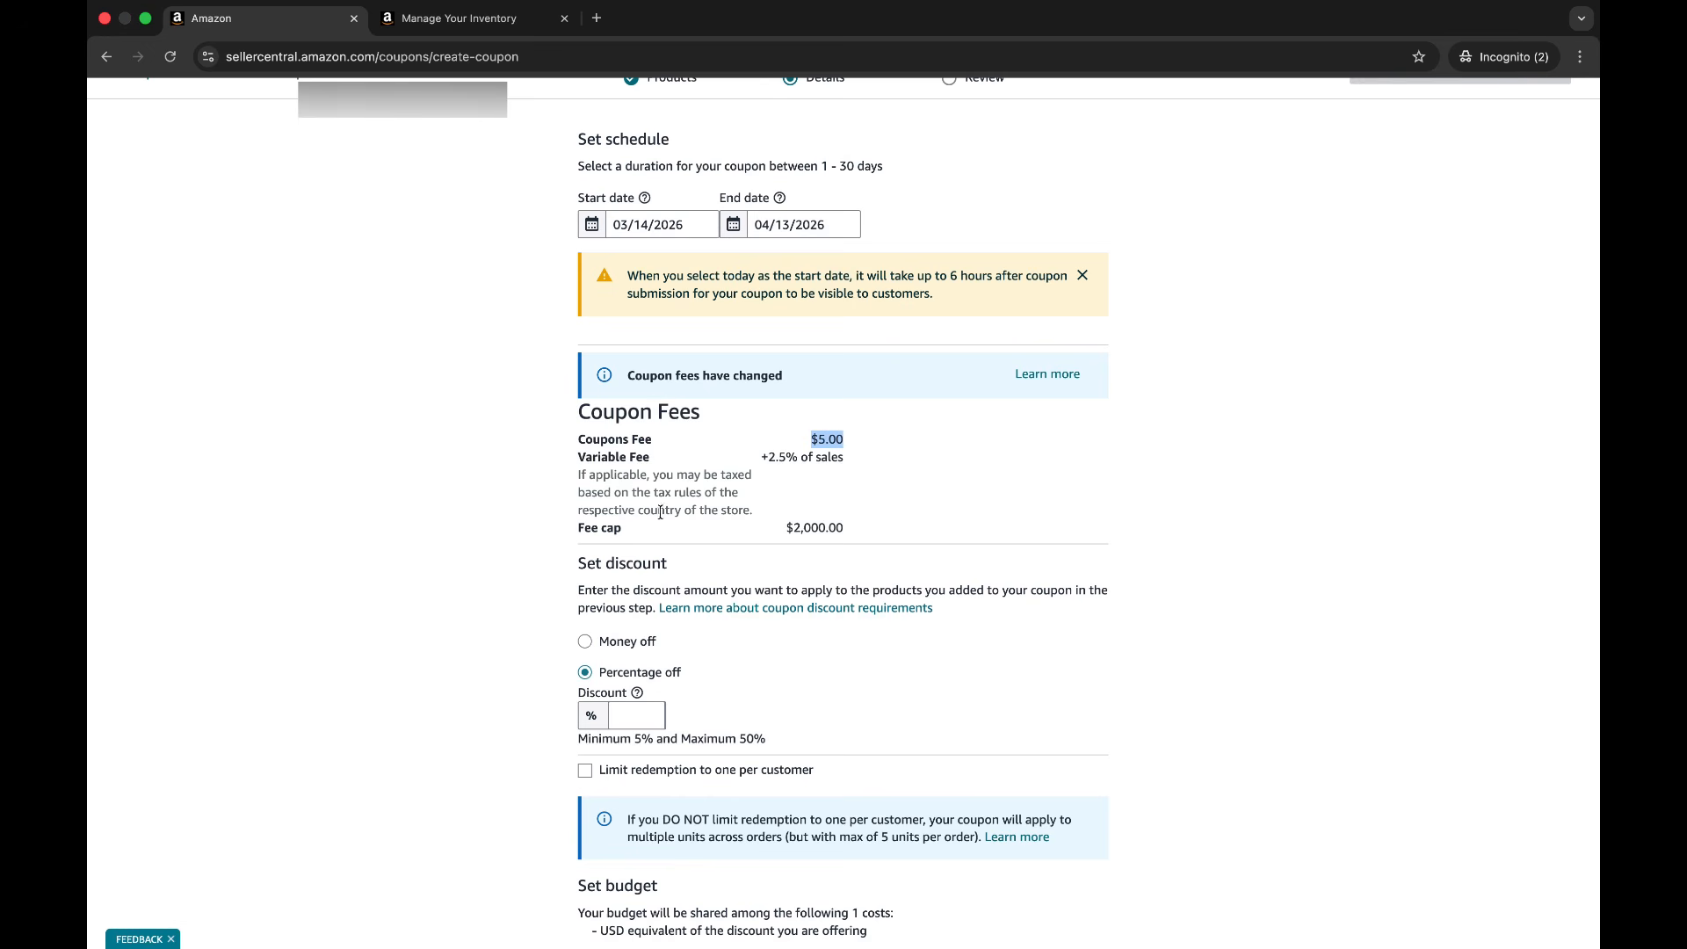
left_click_drag(586, 457, 657, 463)
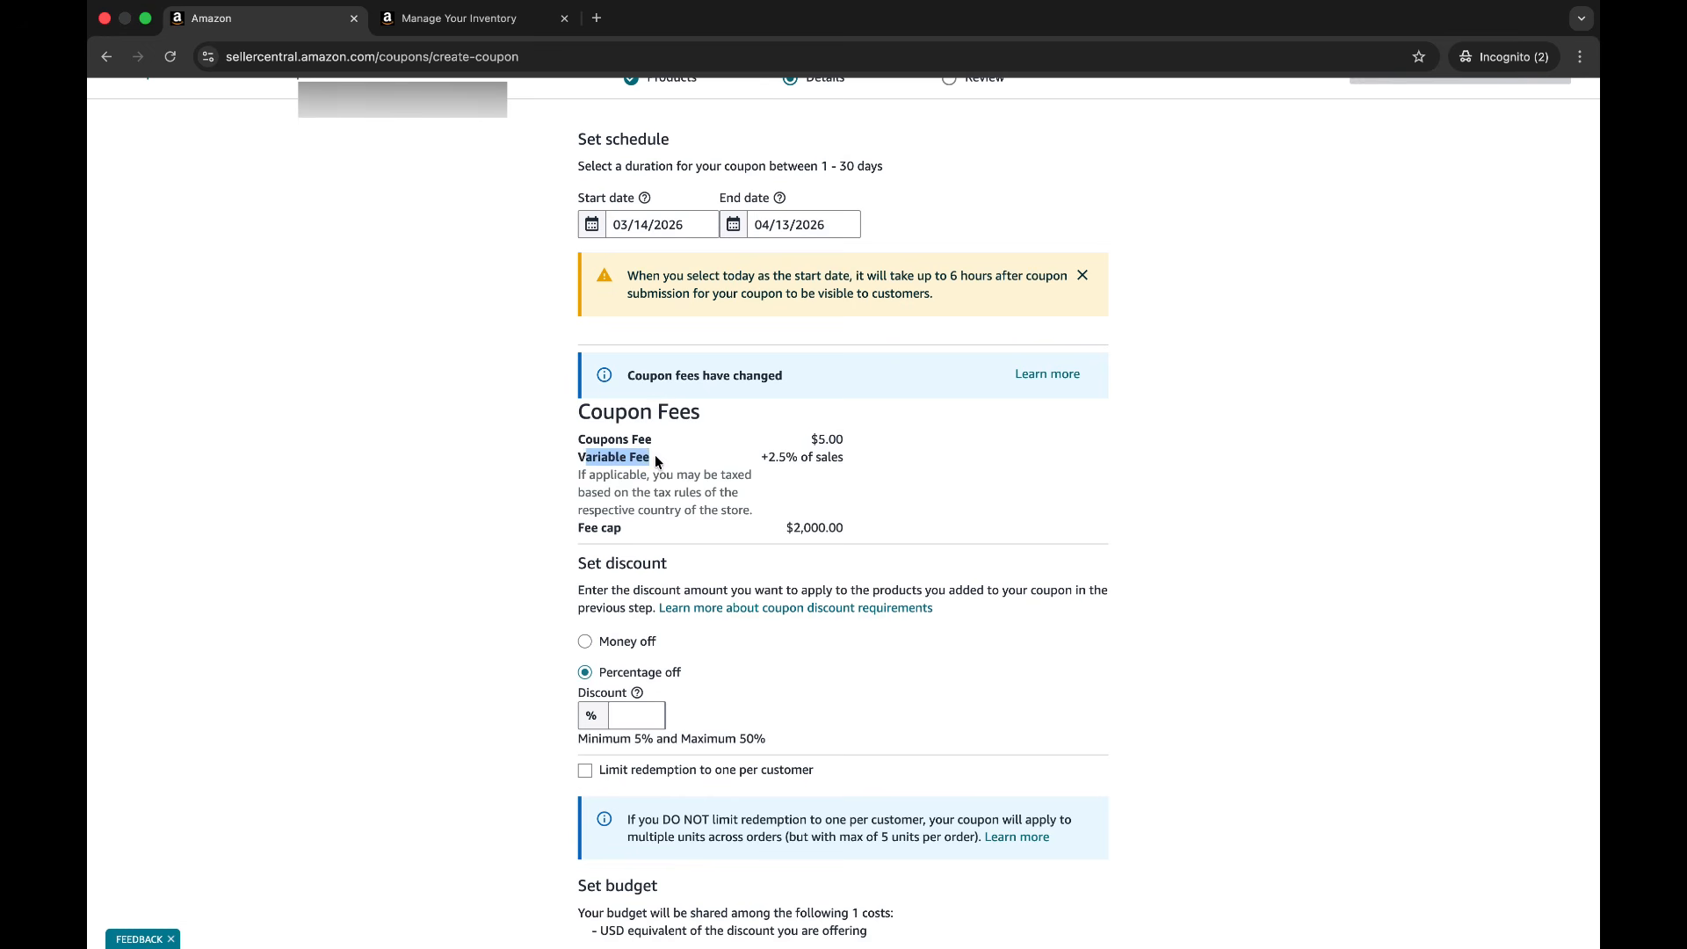
left_click_drag(769, 457, 859, 462)
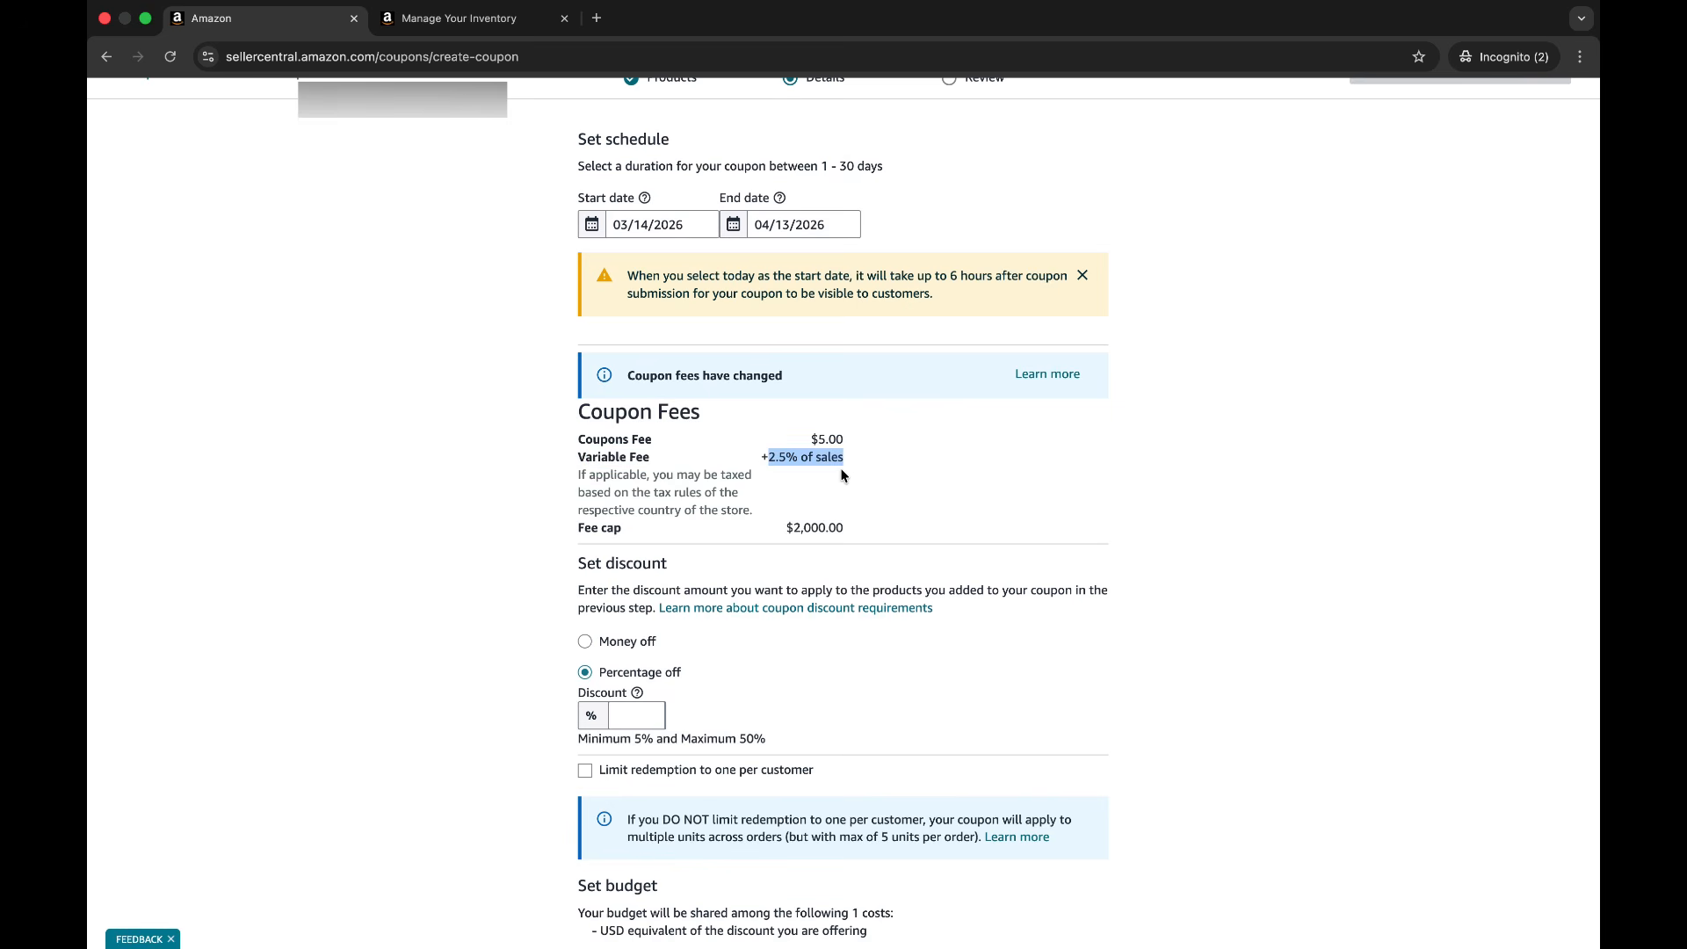
triple_click(776, 458)
left_click(777, 463)
scroll(606, 483, "down", 1)
triple_click(814, 494)
scroll(814, 496, "down", 2)
- Try a Money off discount of $1 for the coupon and clear the amount
left_click(626, 400)
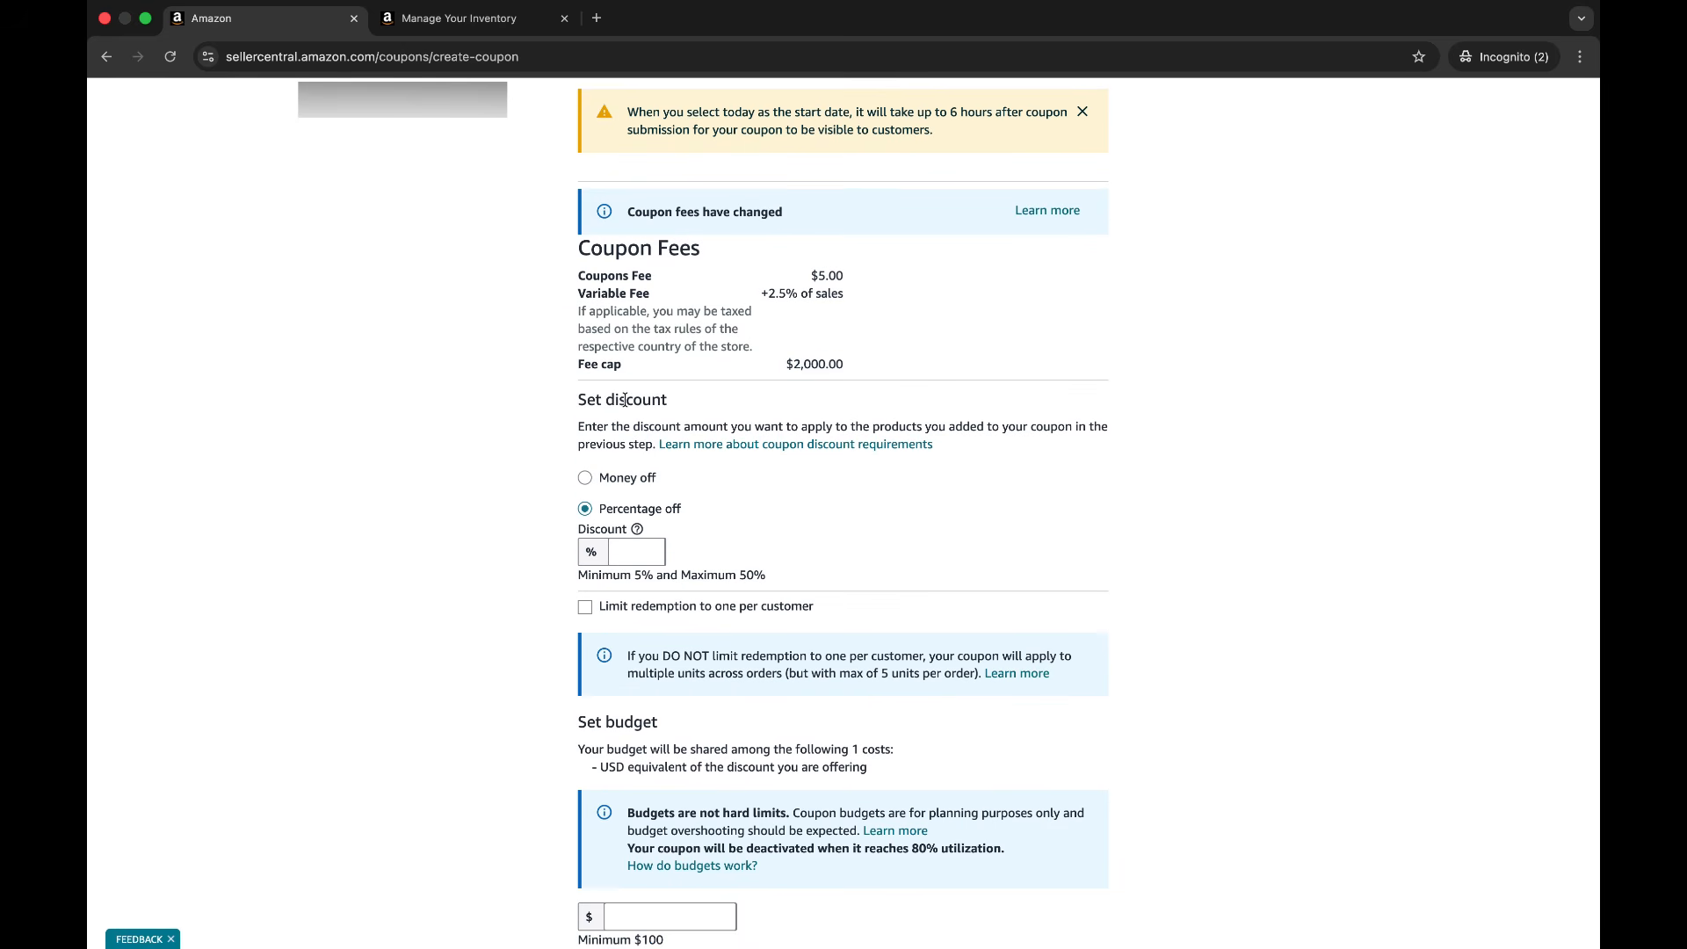
triple_click(626, 400)
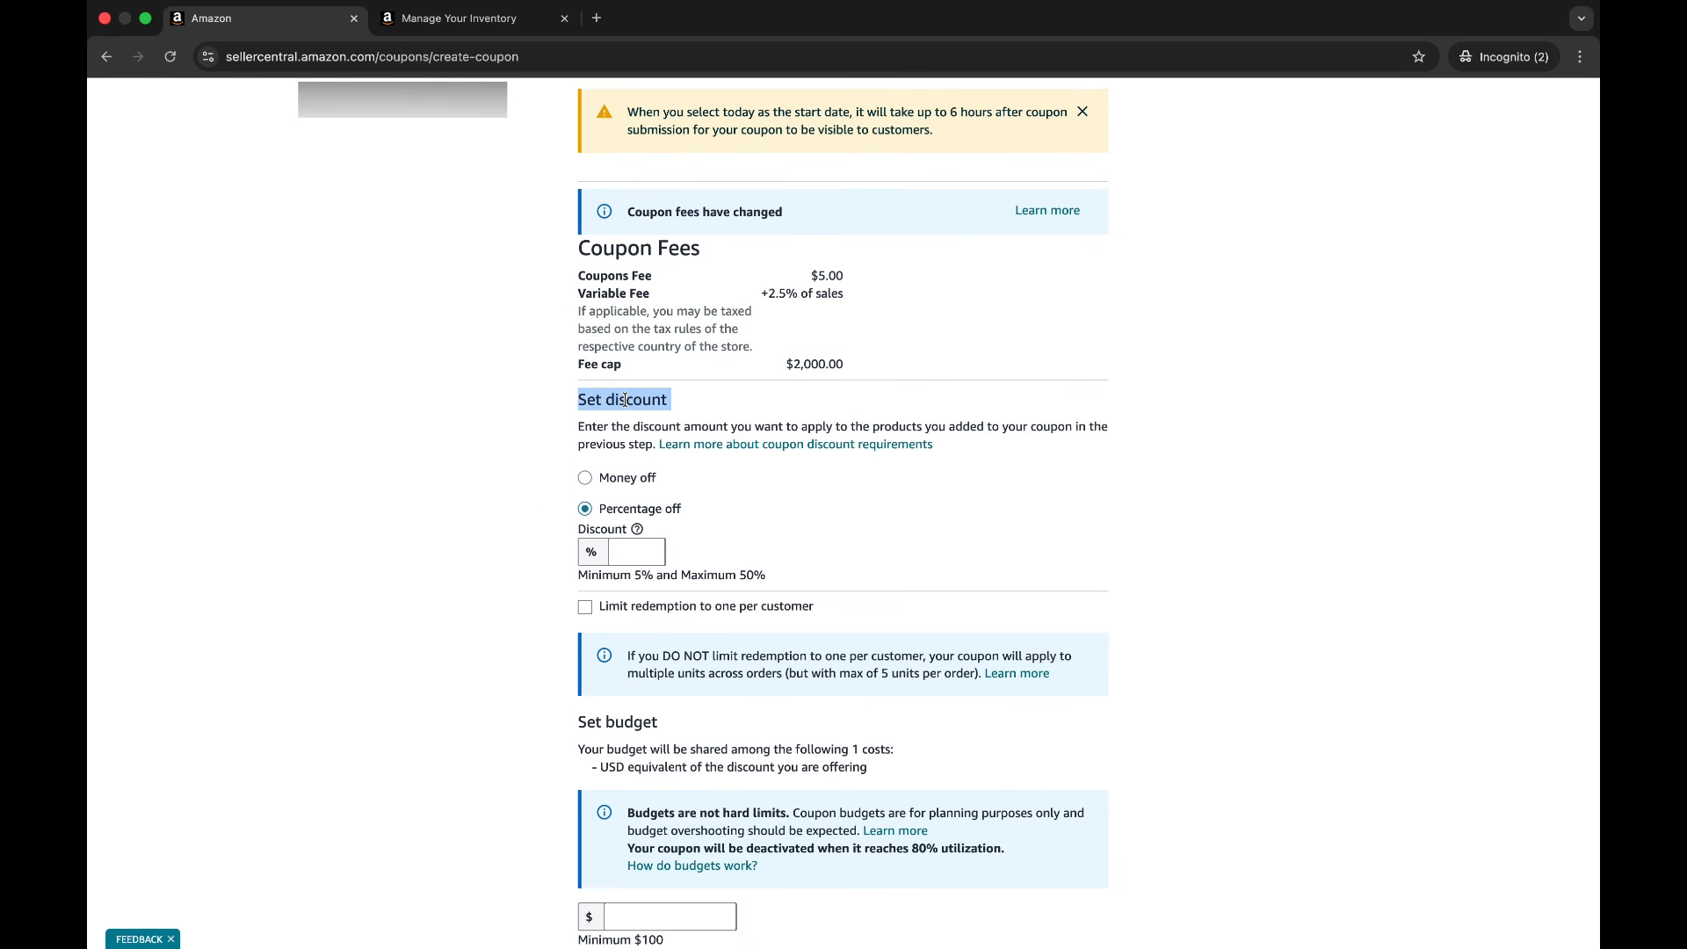
left_click(586, 478)
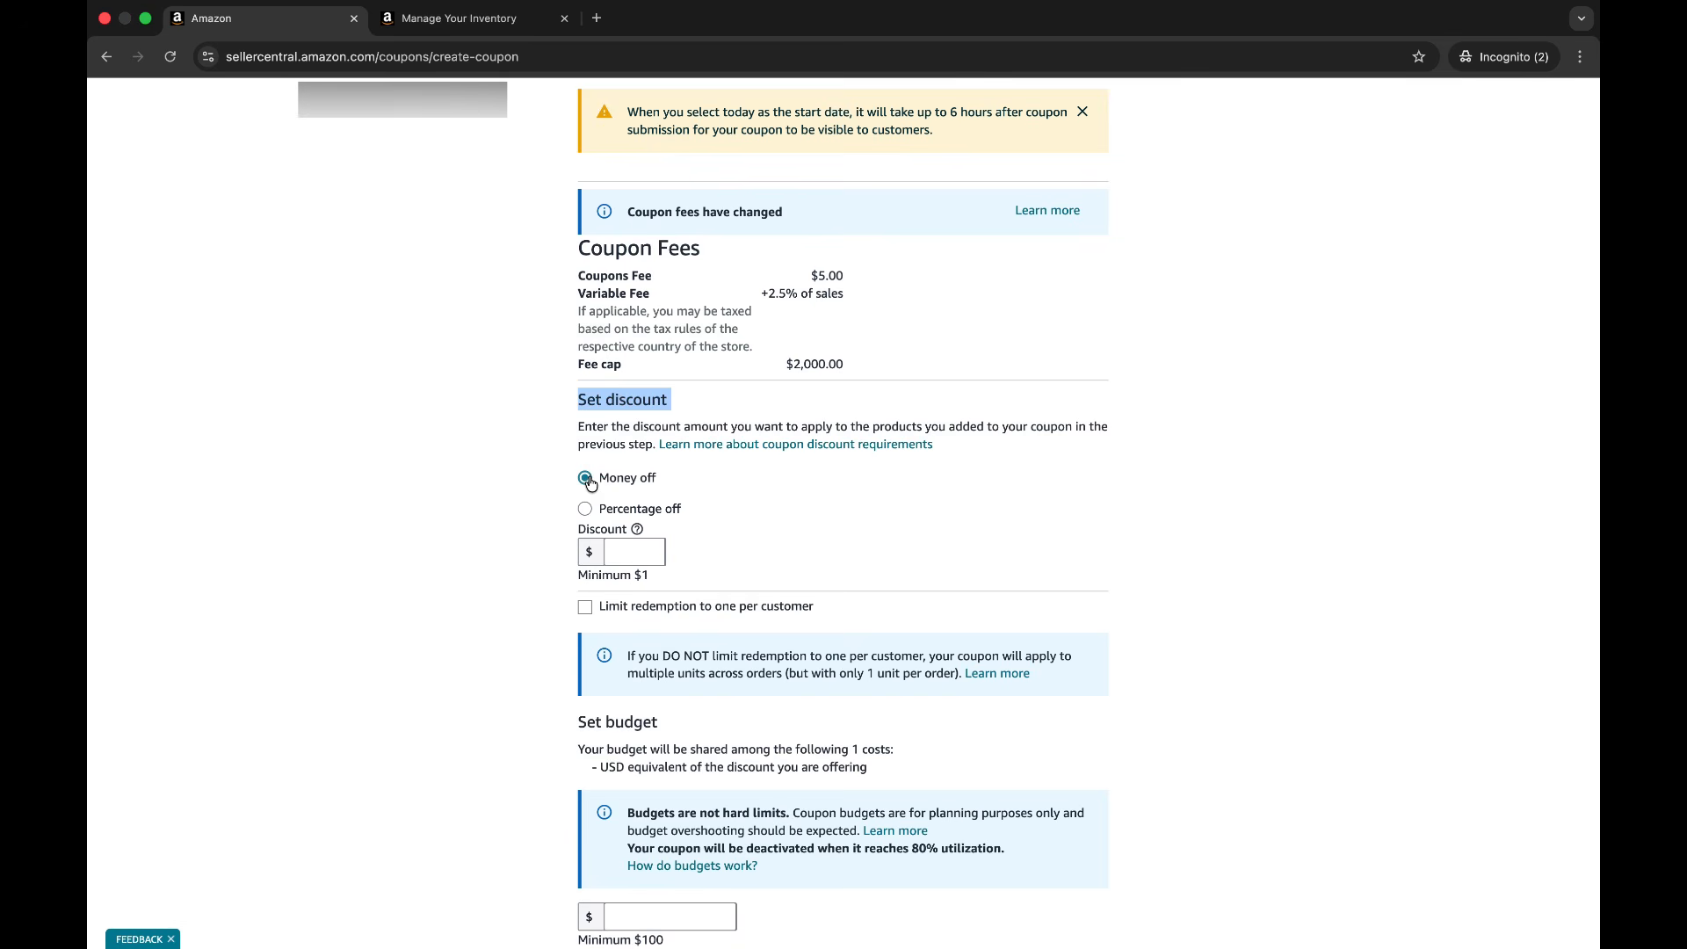
left_click(586, 513)
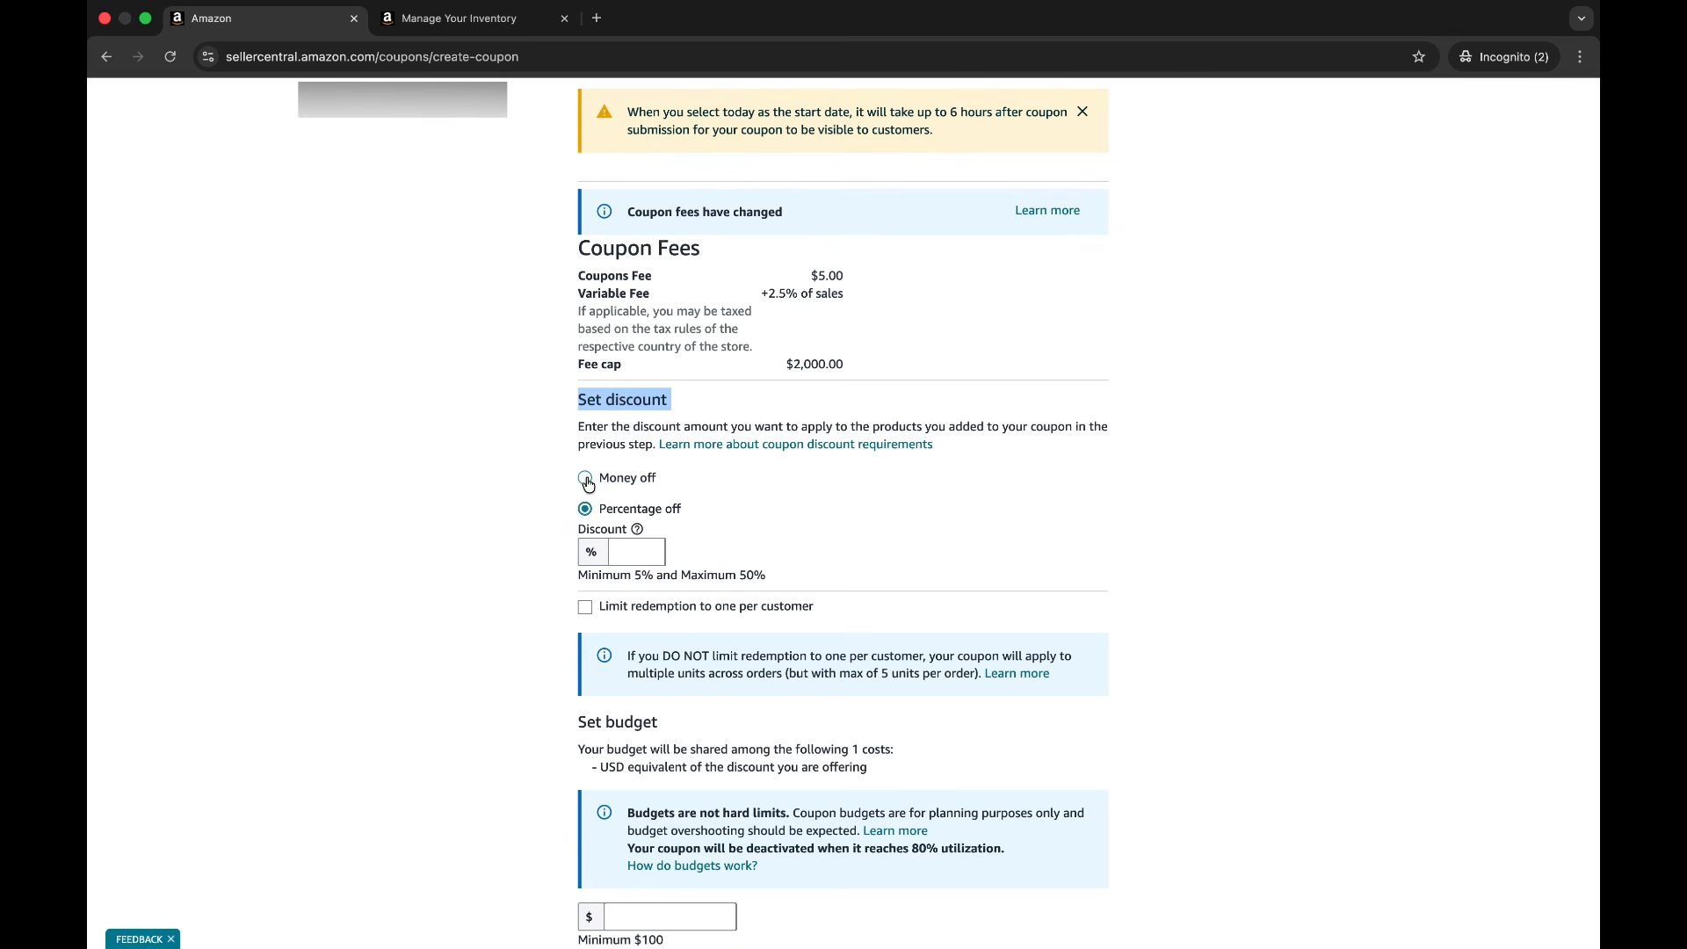
left_click(586, 480)
left_click(630, 553)
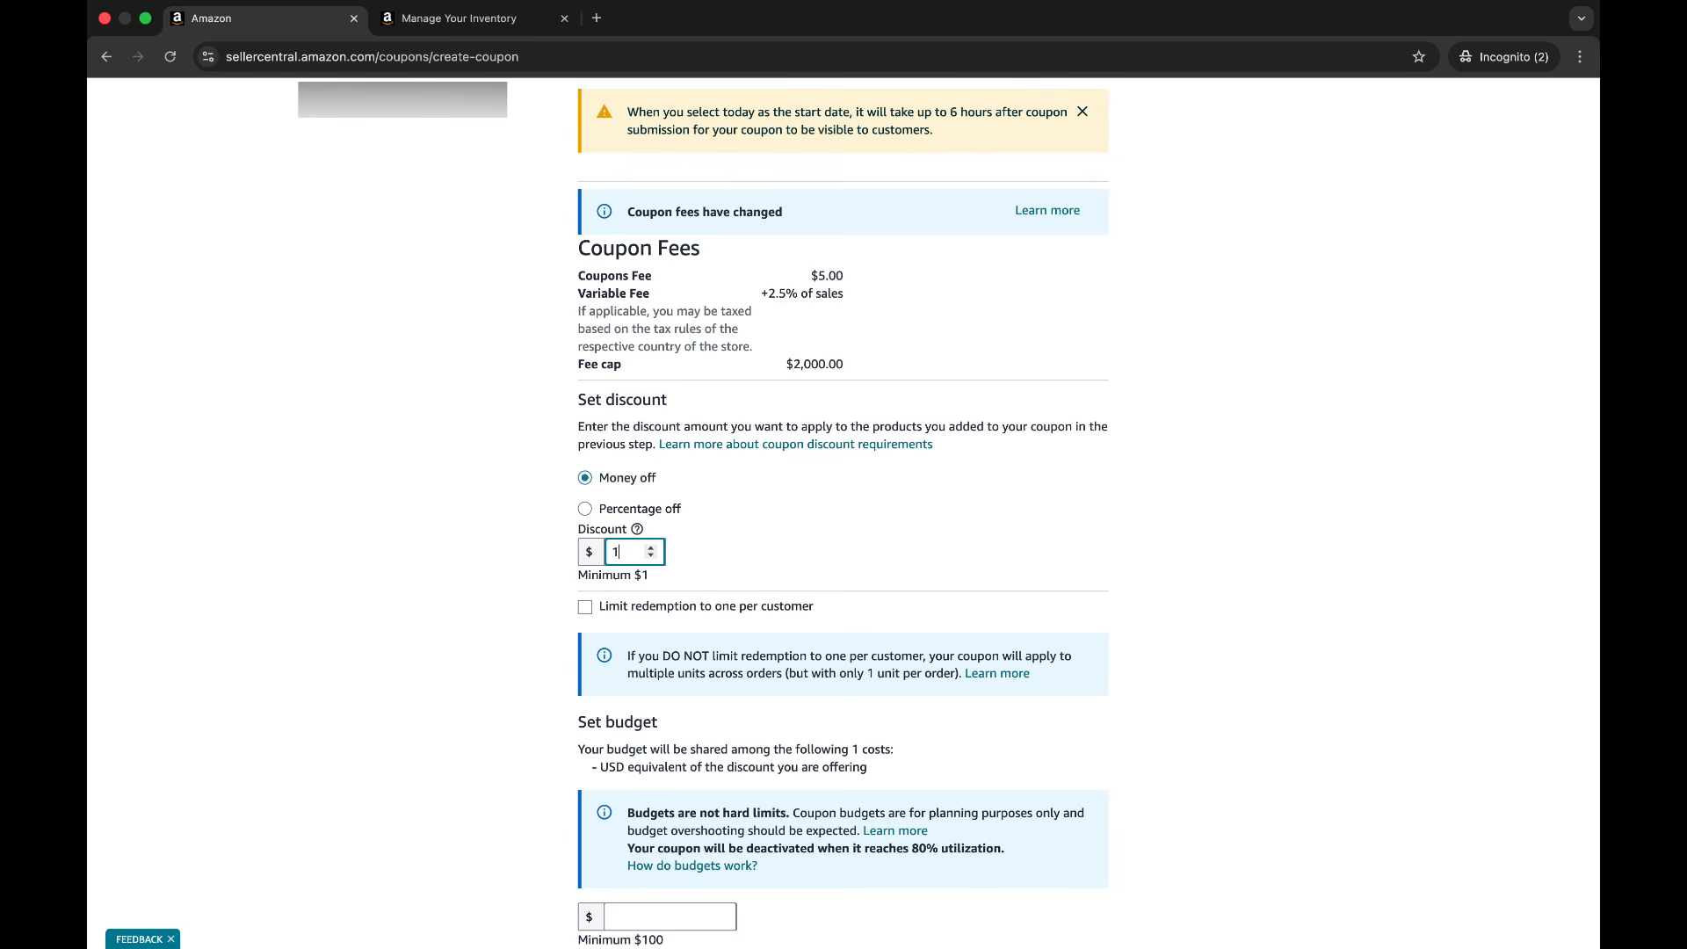
left_click(754, 557)
double_click(623, 553)
key("BackSpace")
- Choose Percentage off as the discount type and set the discount to 5%
left_click(587, 511)
left_click(622, 554)
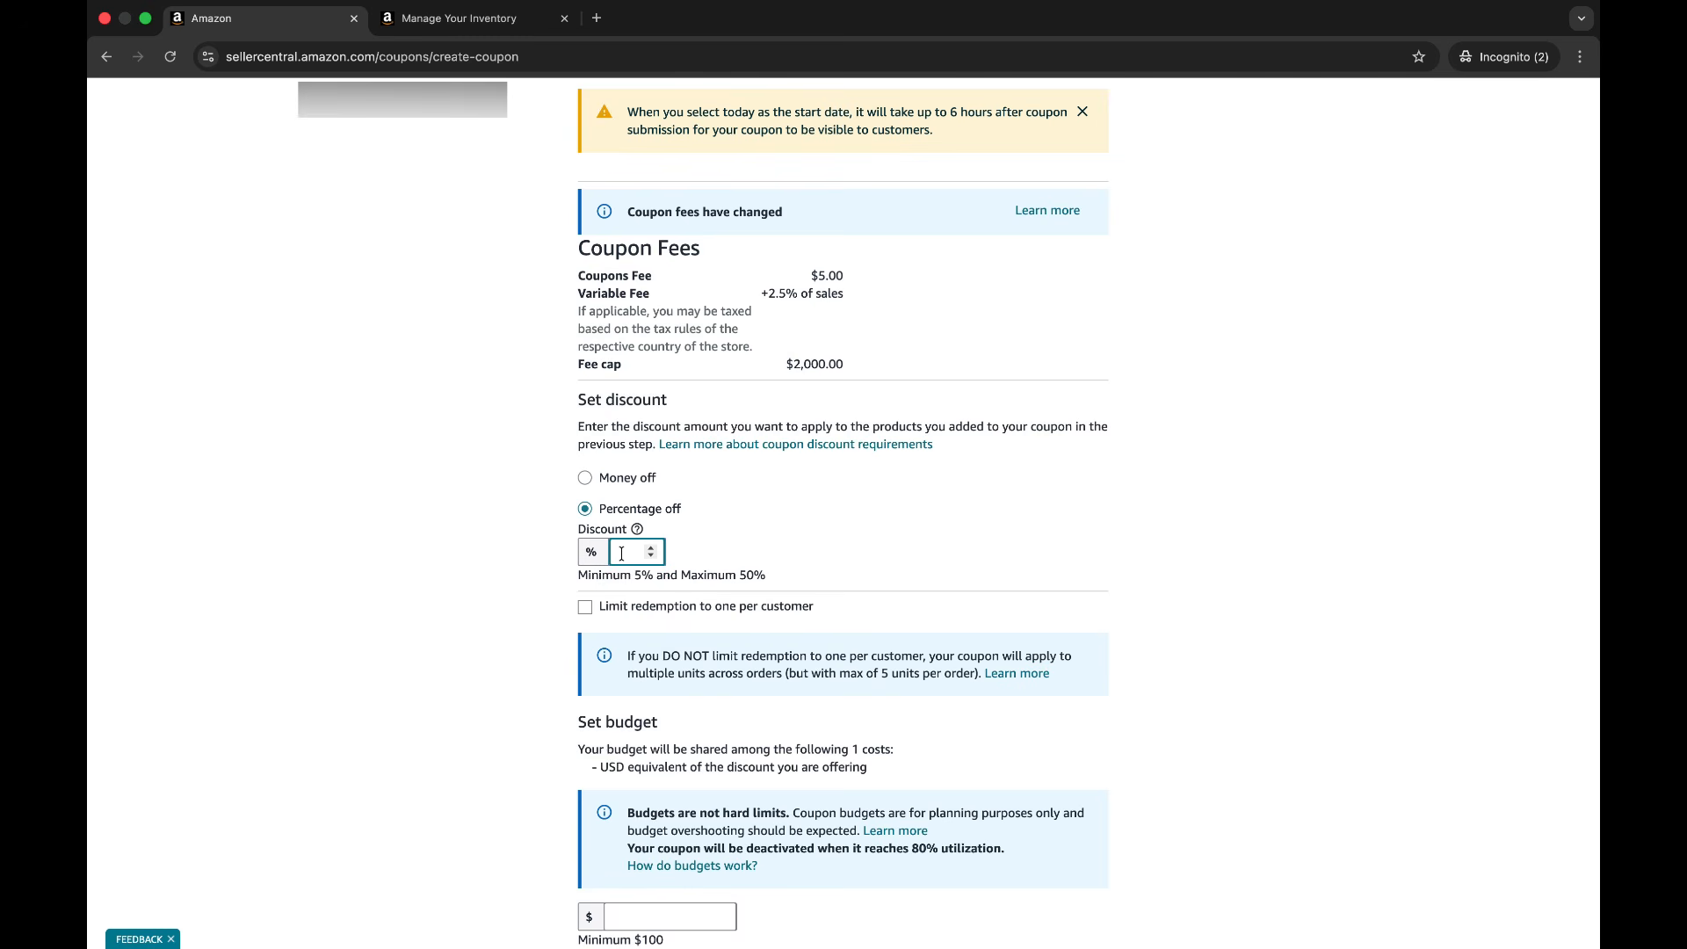
type("2")
key("BackSpace")
type("5")
- Try a 60% discount, restore it to 5%, and check the variable fee
left_click(628, 557)
key("BackSpace")
type("60")
key("BackSpace")
key("BackSpace")
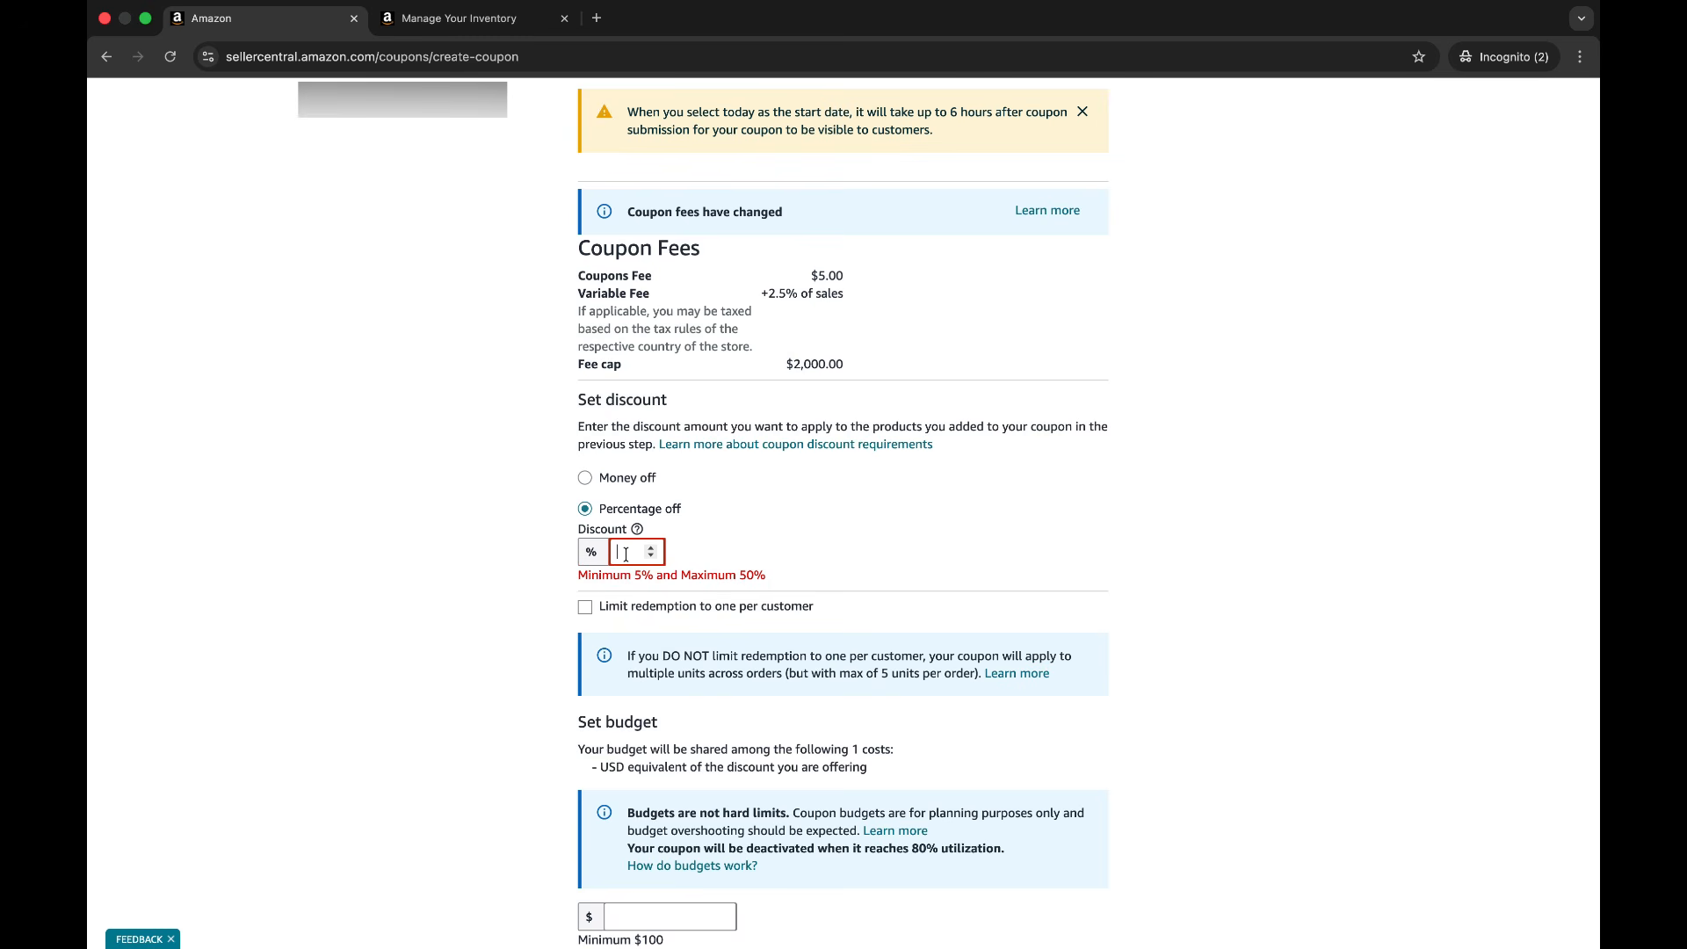
type("5")
left_click_drag(768, 293, 861, 294)
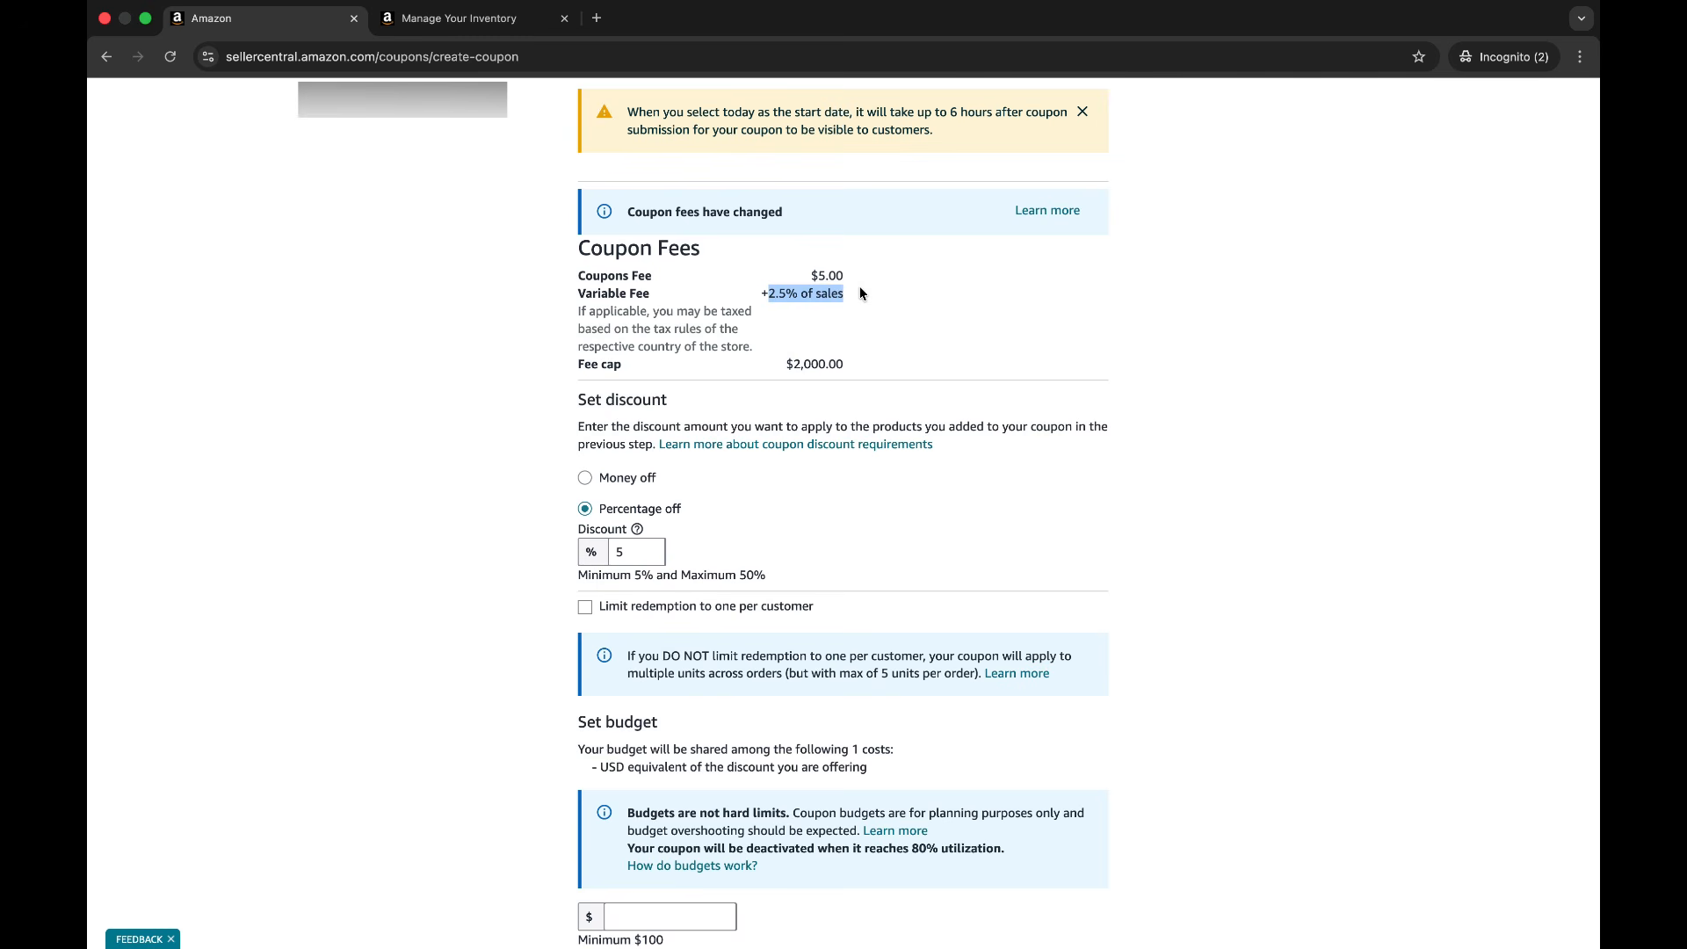
left_click(629, 553)
- Limit redemption to one per customer and set the coupon budget to $1000
scroll(614, 515, "down", 3)
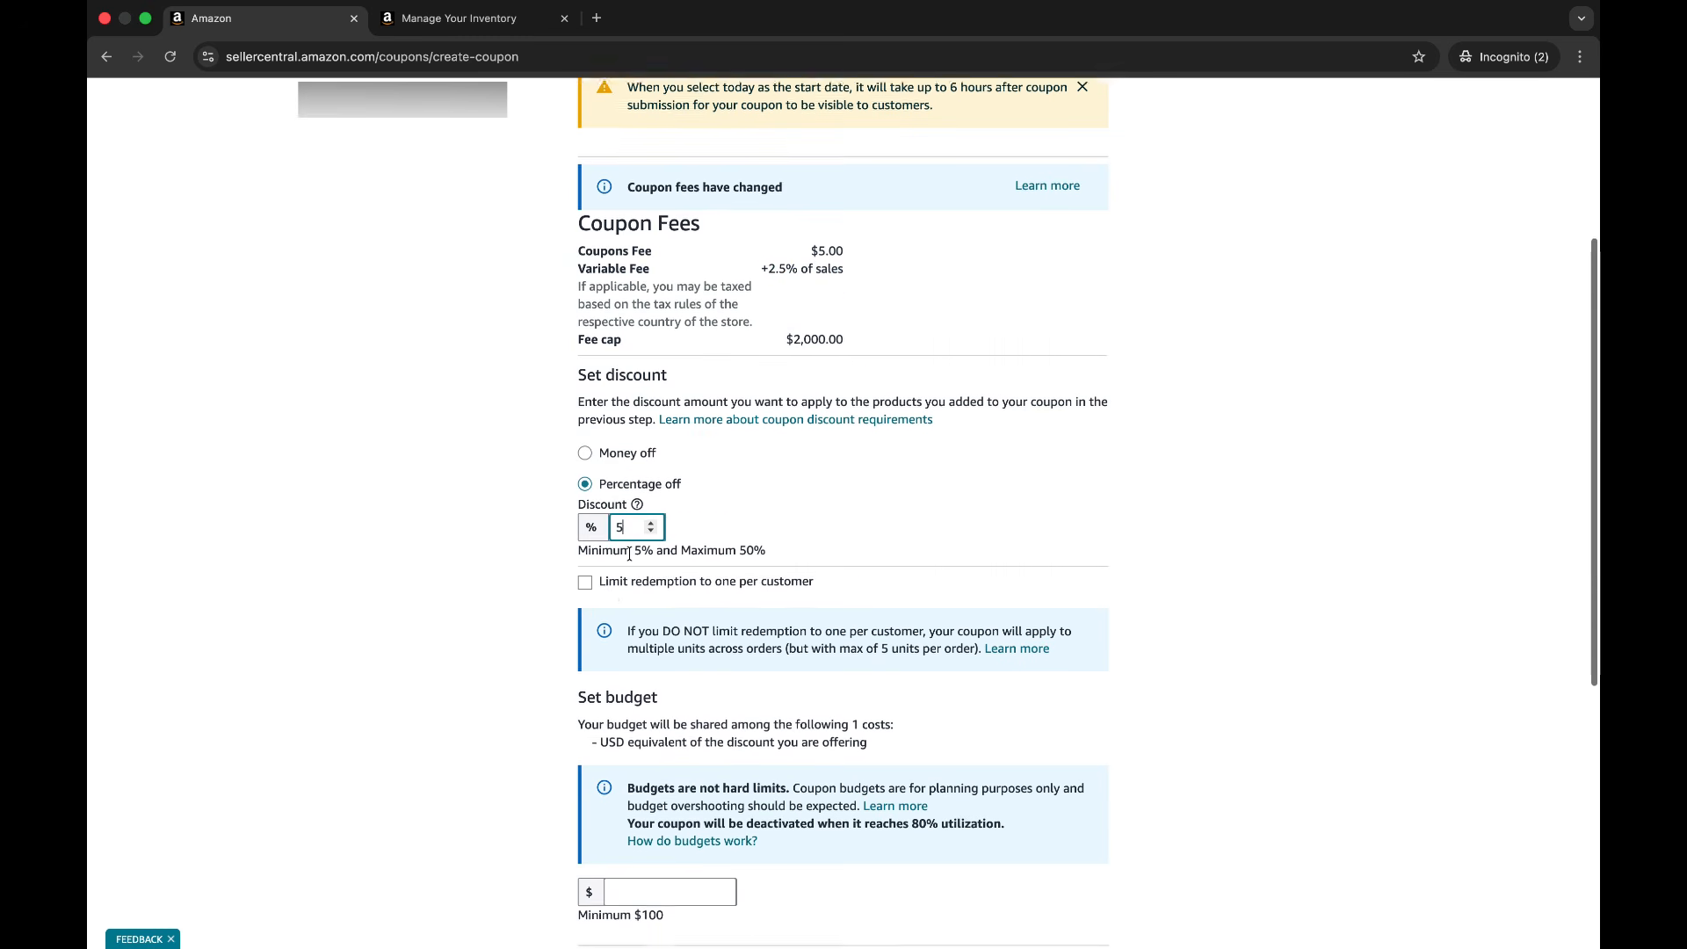
left_click_drag(605, 457, 841, 466)
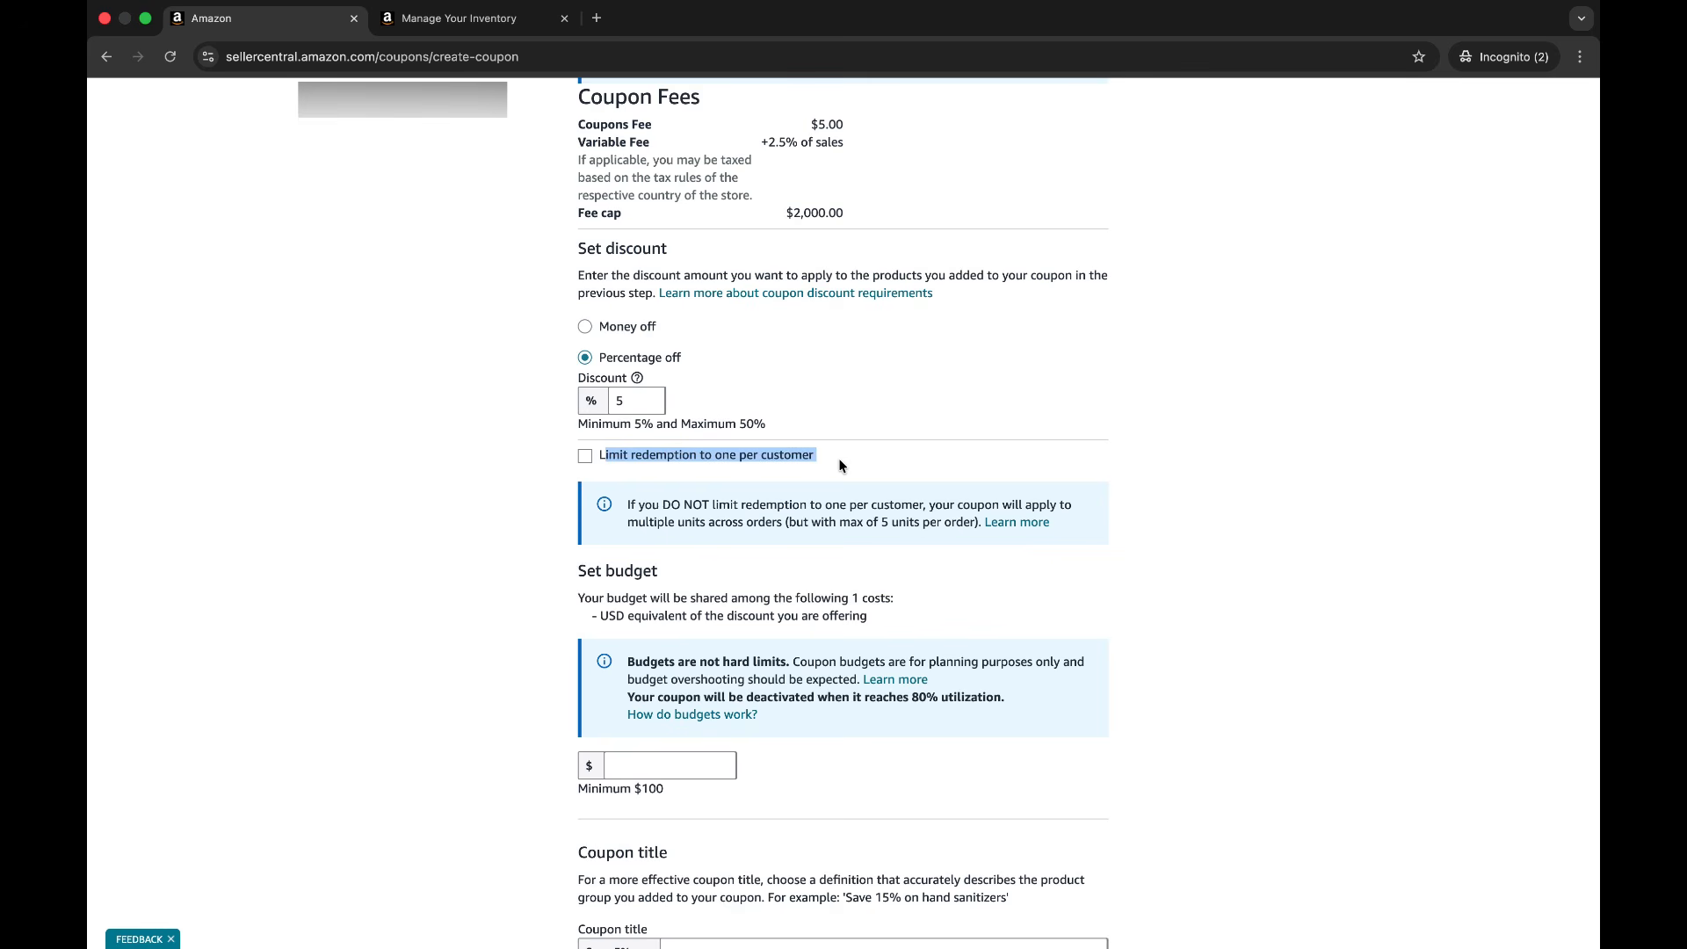
left_click(585, 459)
left_click(533, 515)
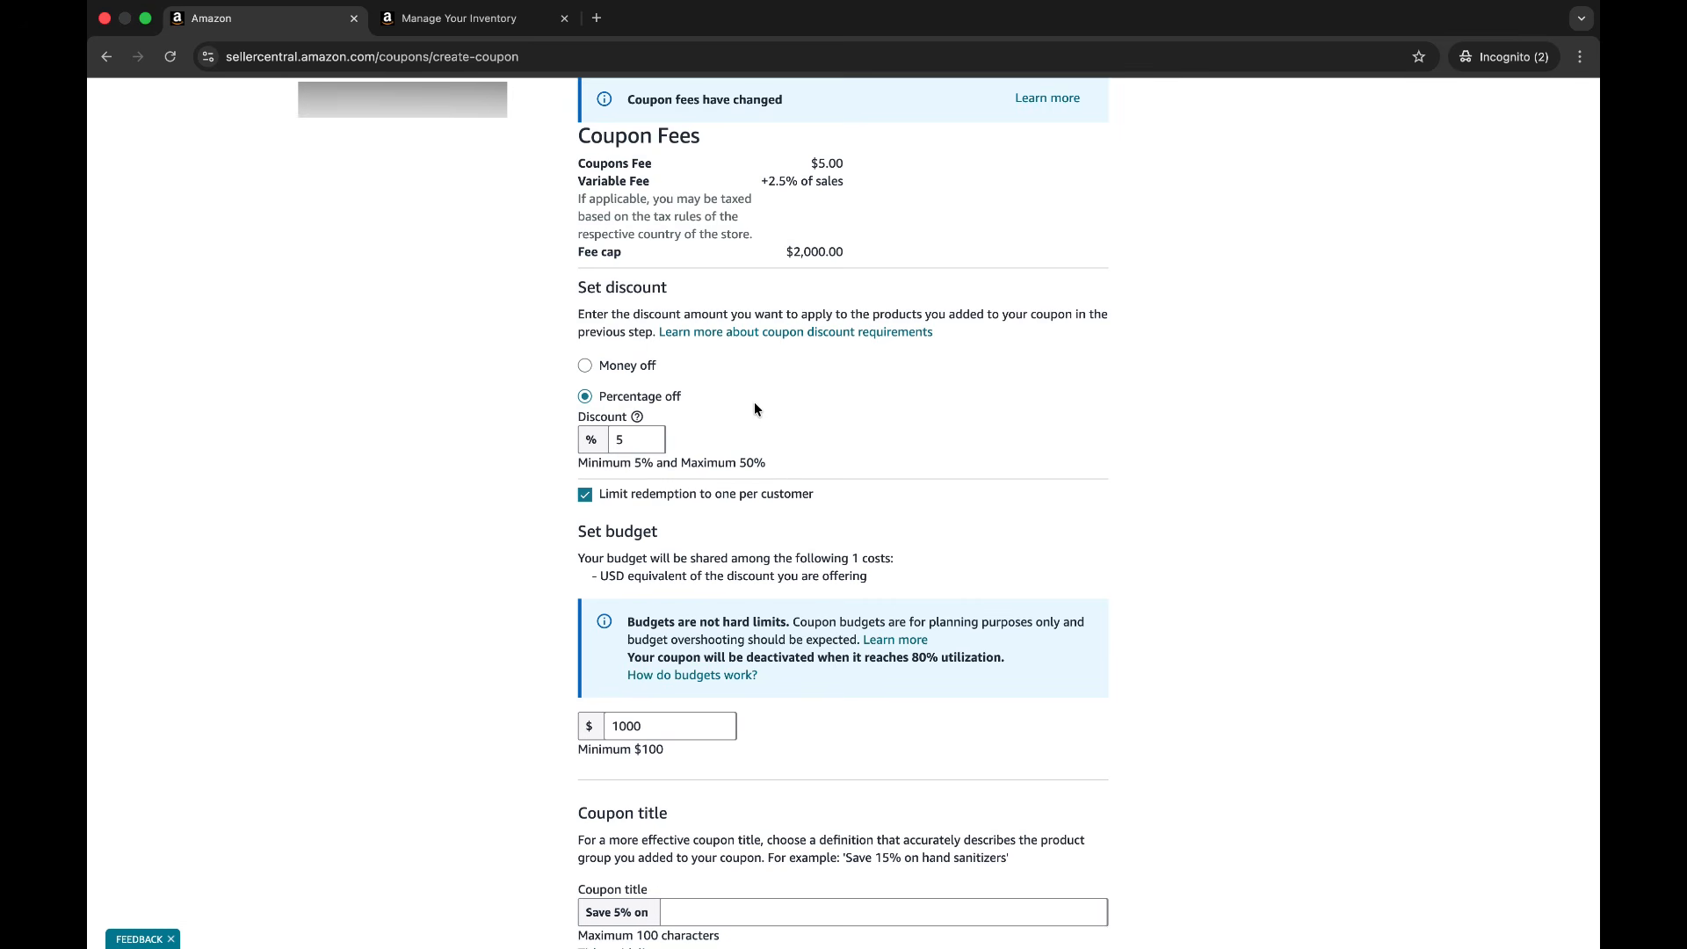
- Review the discount percentage, the budget amount and its minimum, and the variable fee
left_click(627, 440)
double_click(626, 440)
left_click(480, 412)
left_click(625, 441)
left_click(638, 728)
left_click(658, 753)
left_click_drag(576, 753, 727, 751)
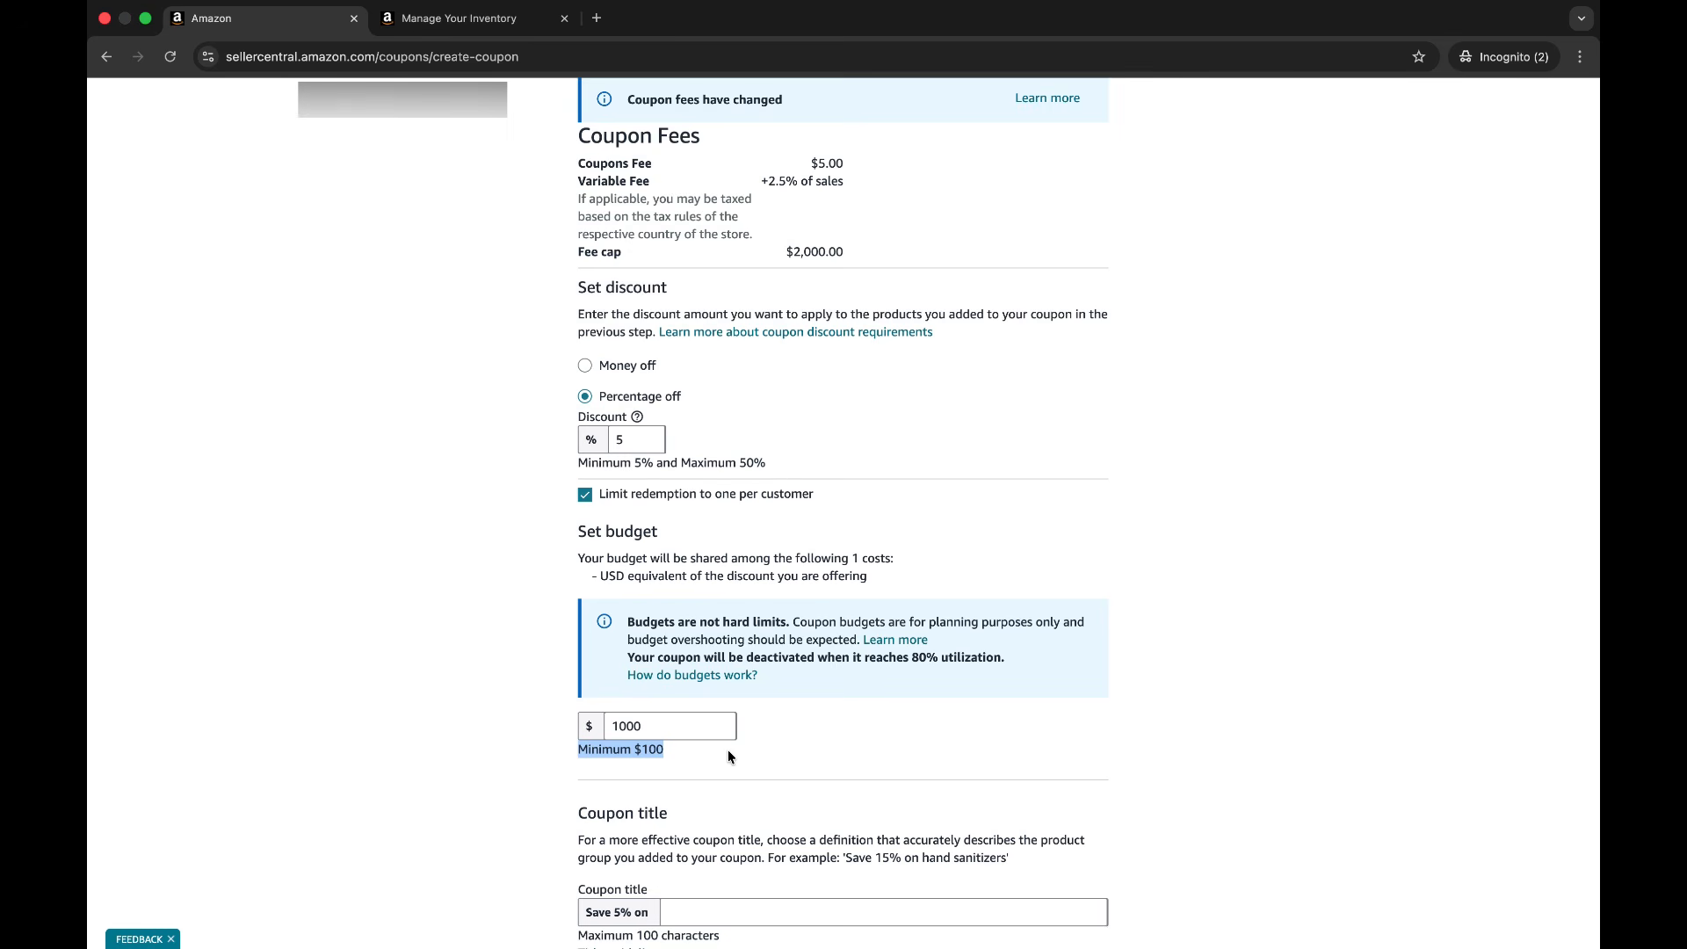
double_click(628, 444)
left_click(628, 445)
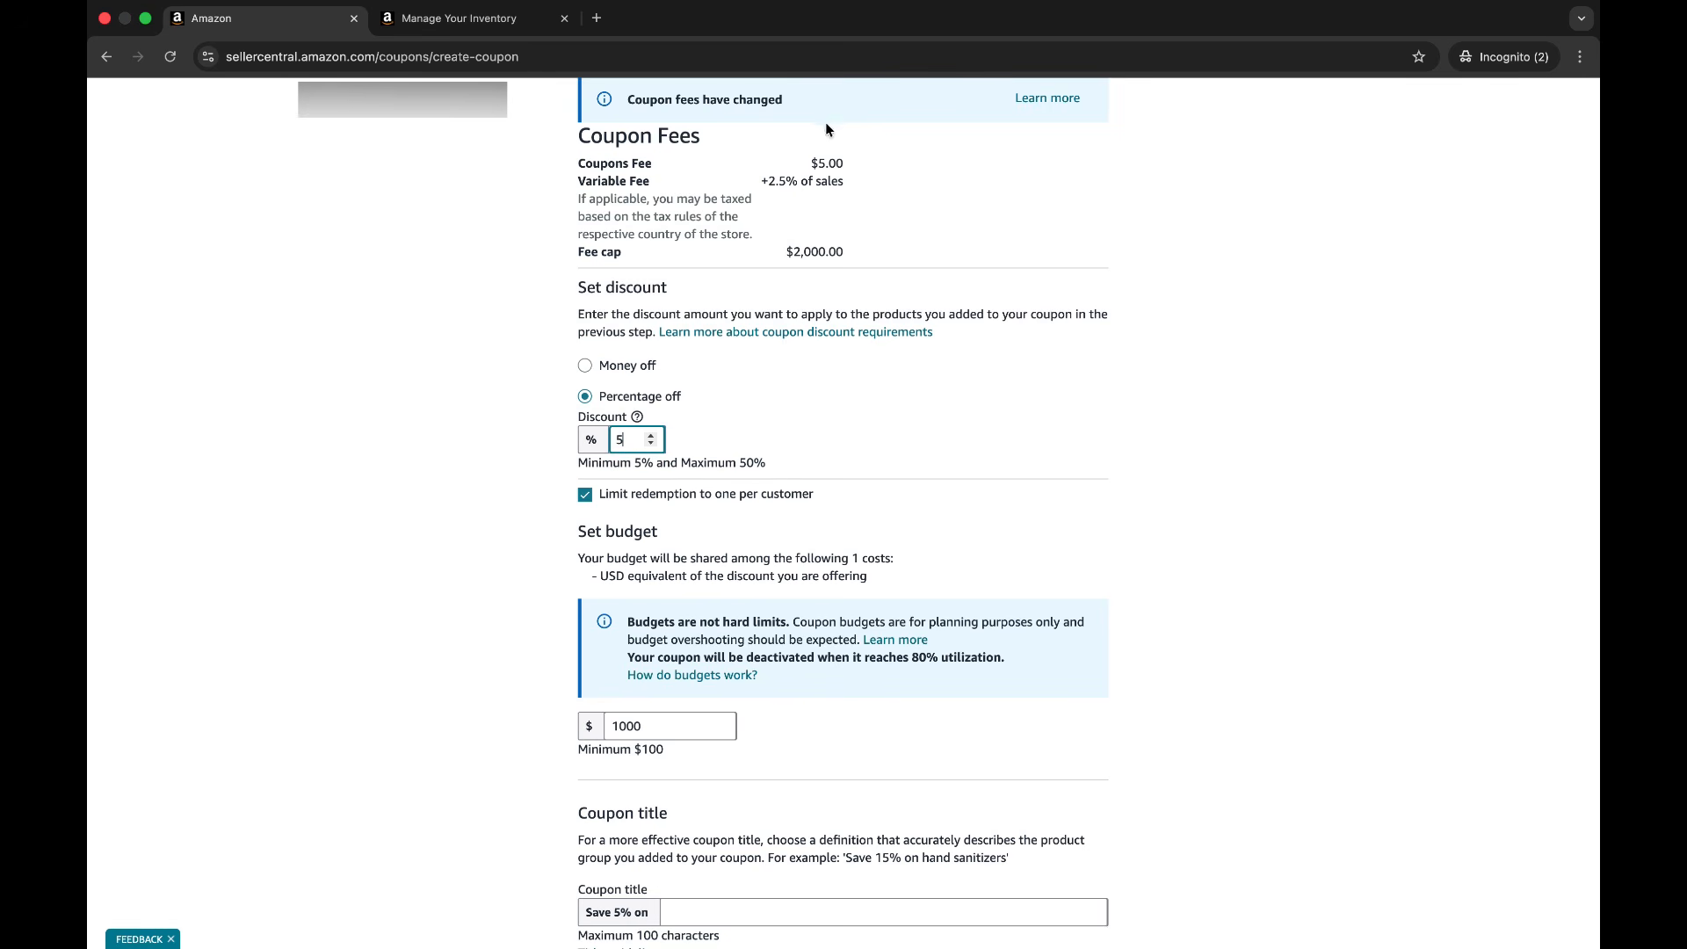
triple_click(781, 181)
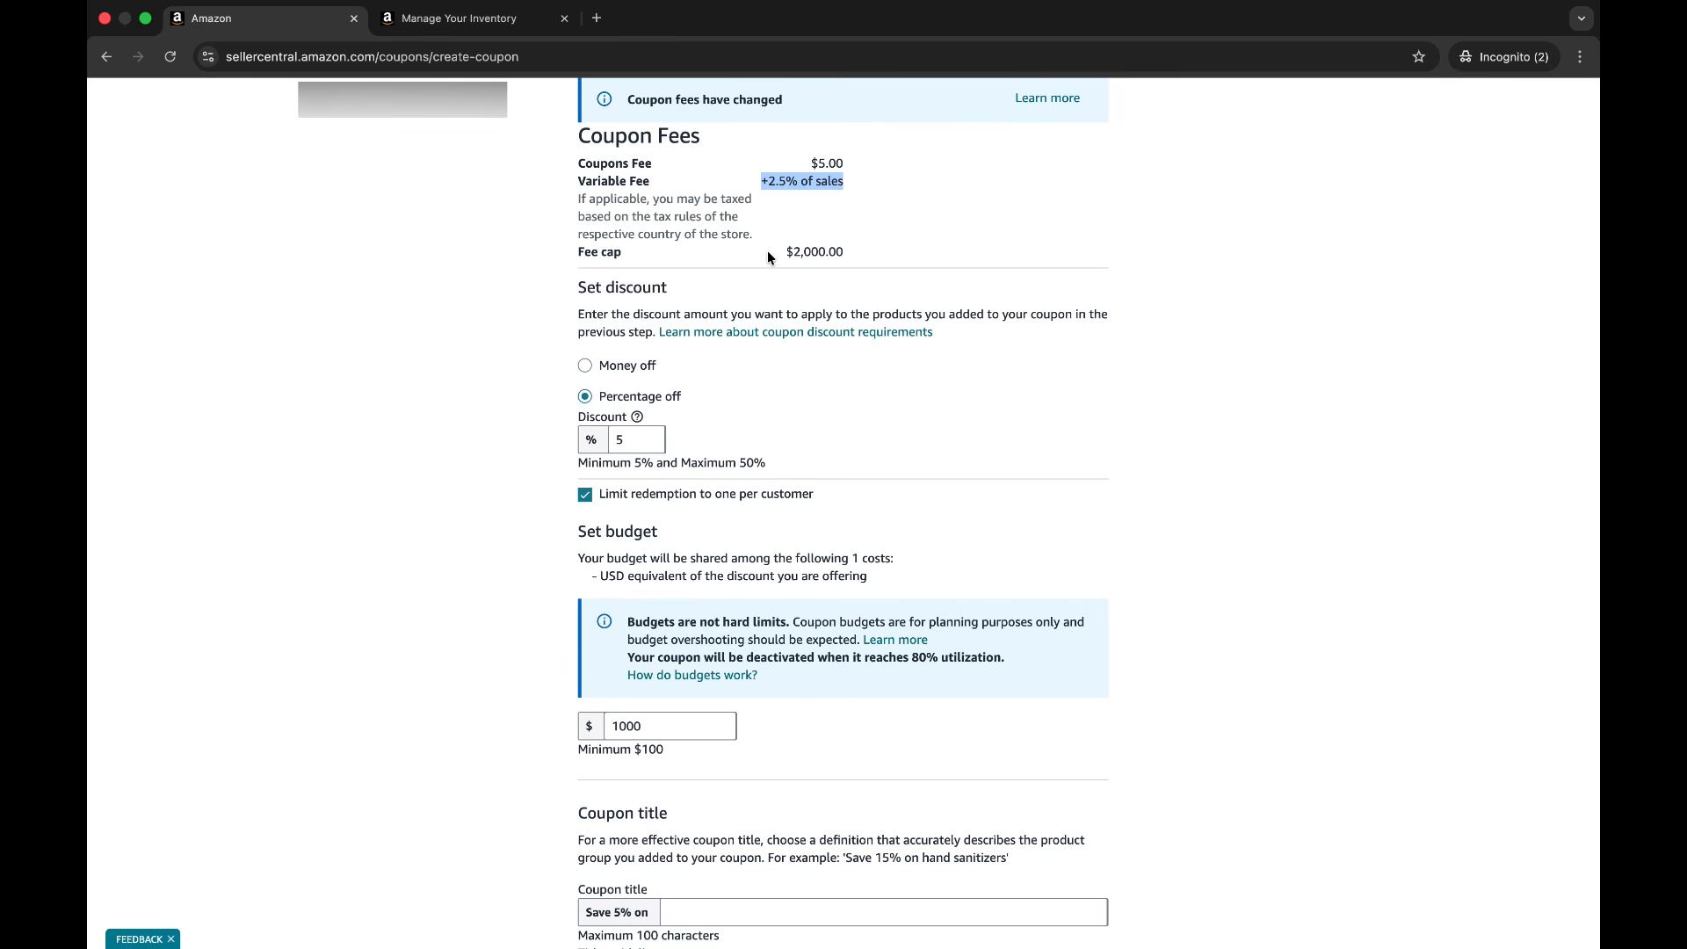
left_click(675, 732)
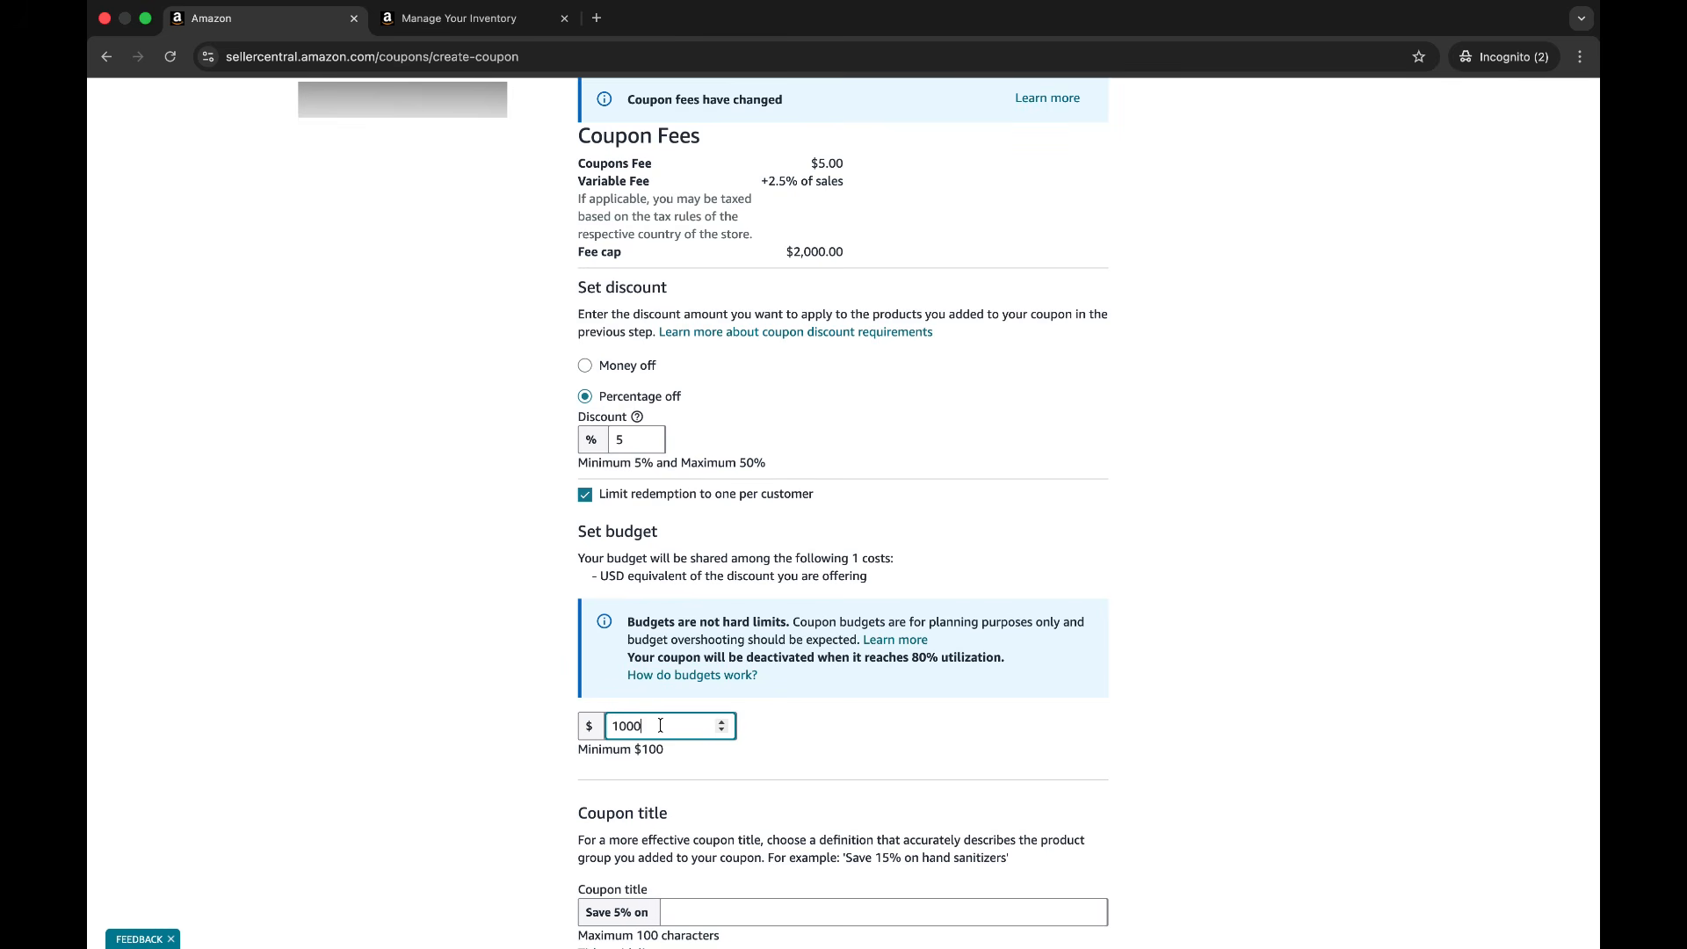
double_click(646, 726)
left_click(646, 726)
double_click(646, 726)
left_click(645, 726)
left_click(645, 726)
scroll(756, 624, "down", 5)
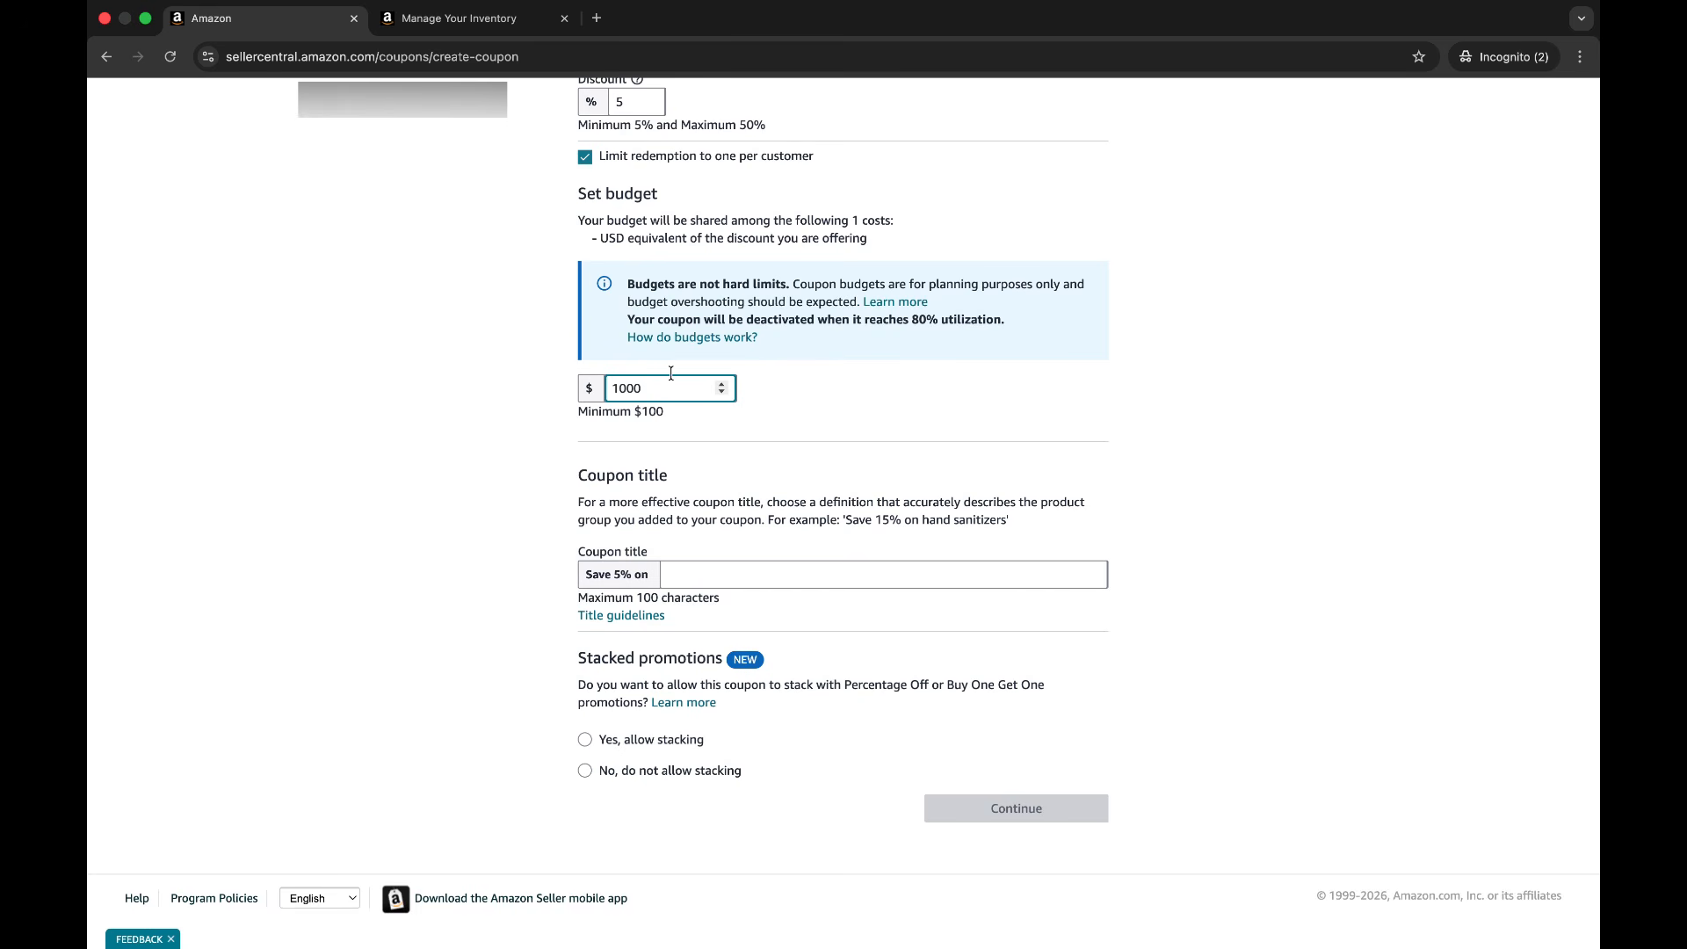
- Enter "Cotton Bandana" as the coupon title after the "Save 5% on" prefix
left_click(701, 570)
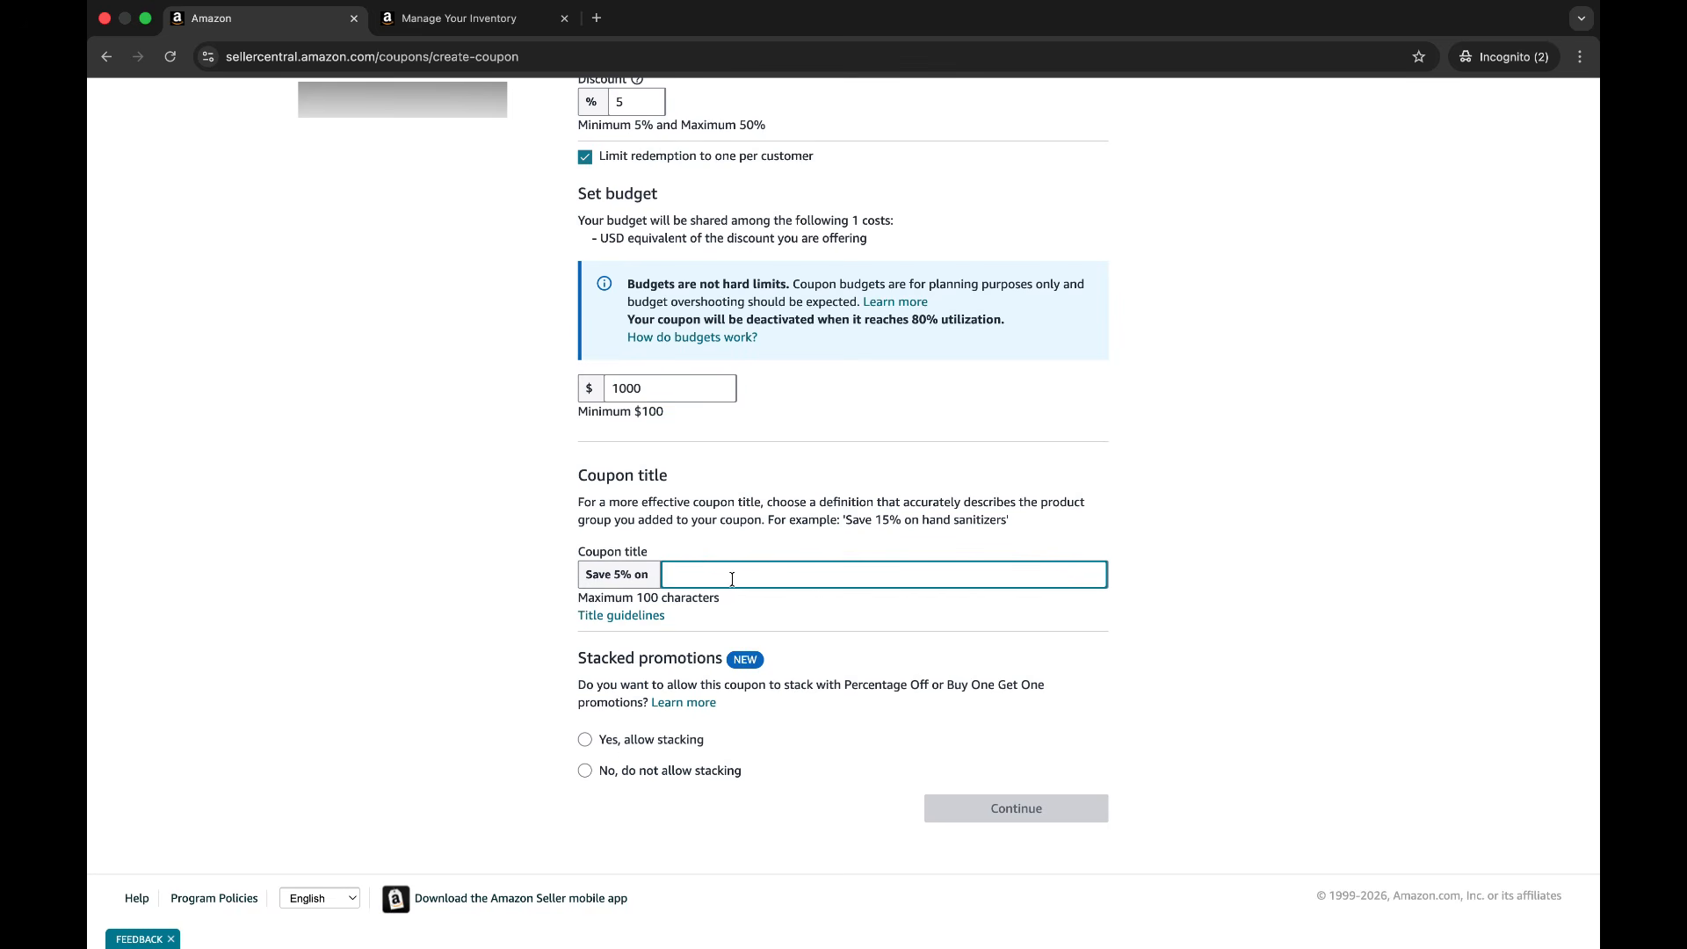
type("Cotton Bandana")
left_click(813, 612)
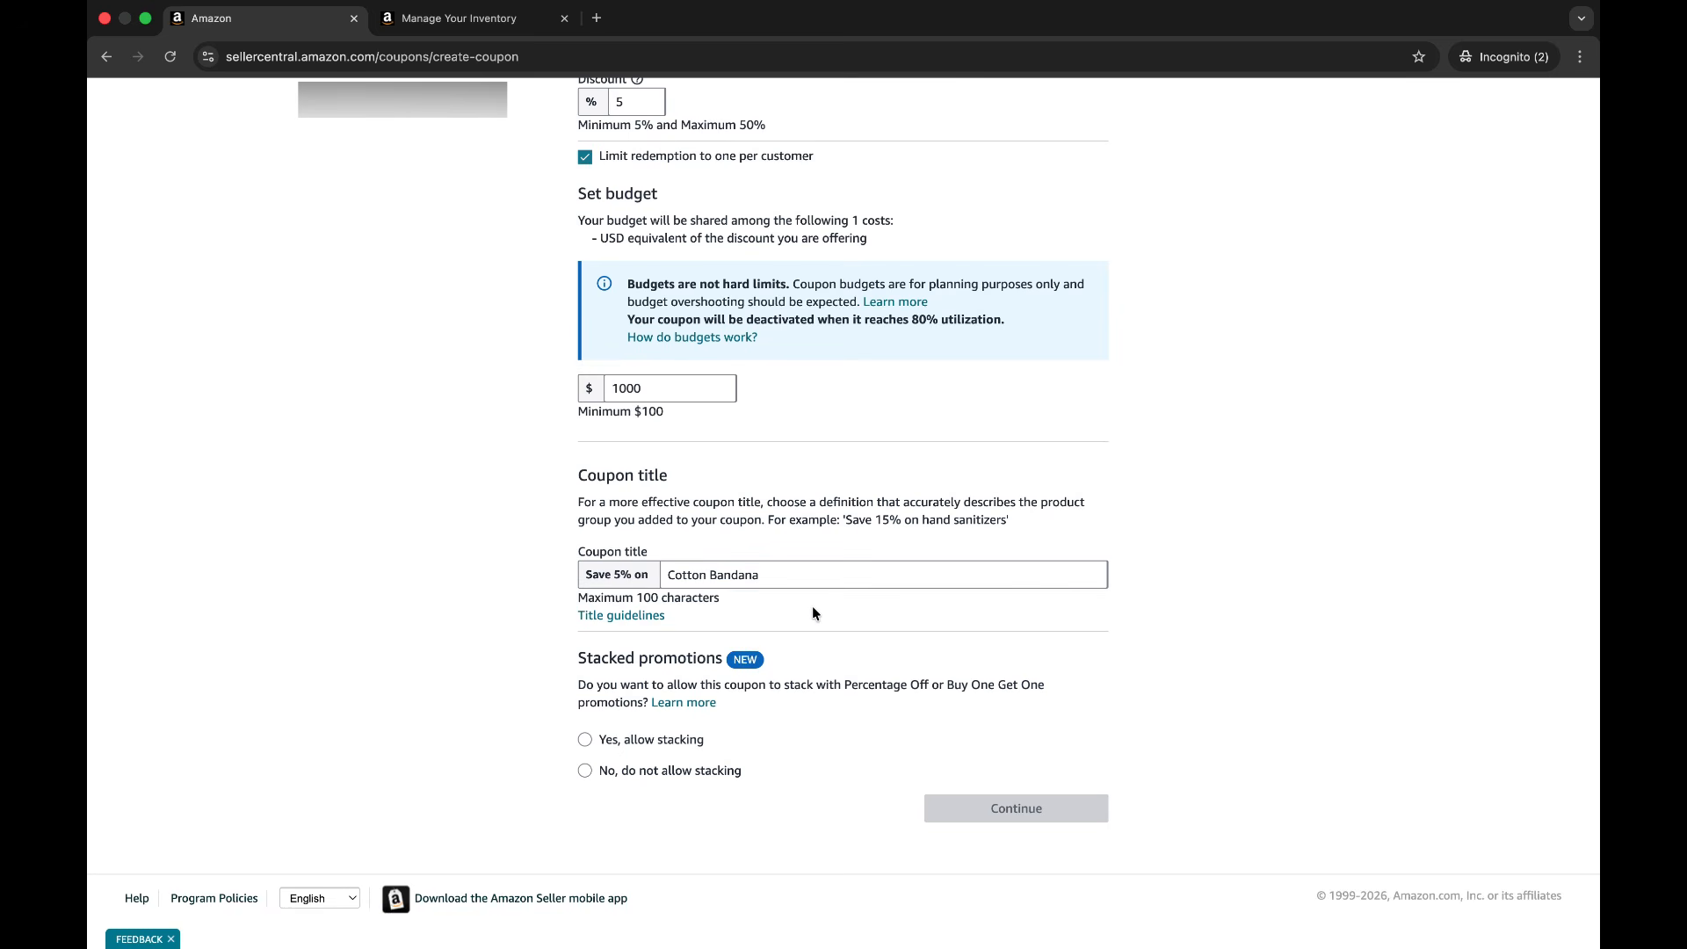
left_click(847, 563)
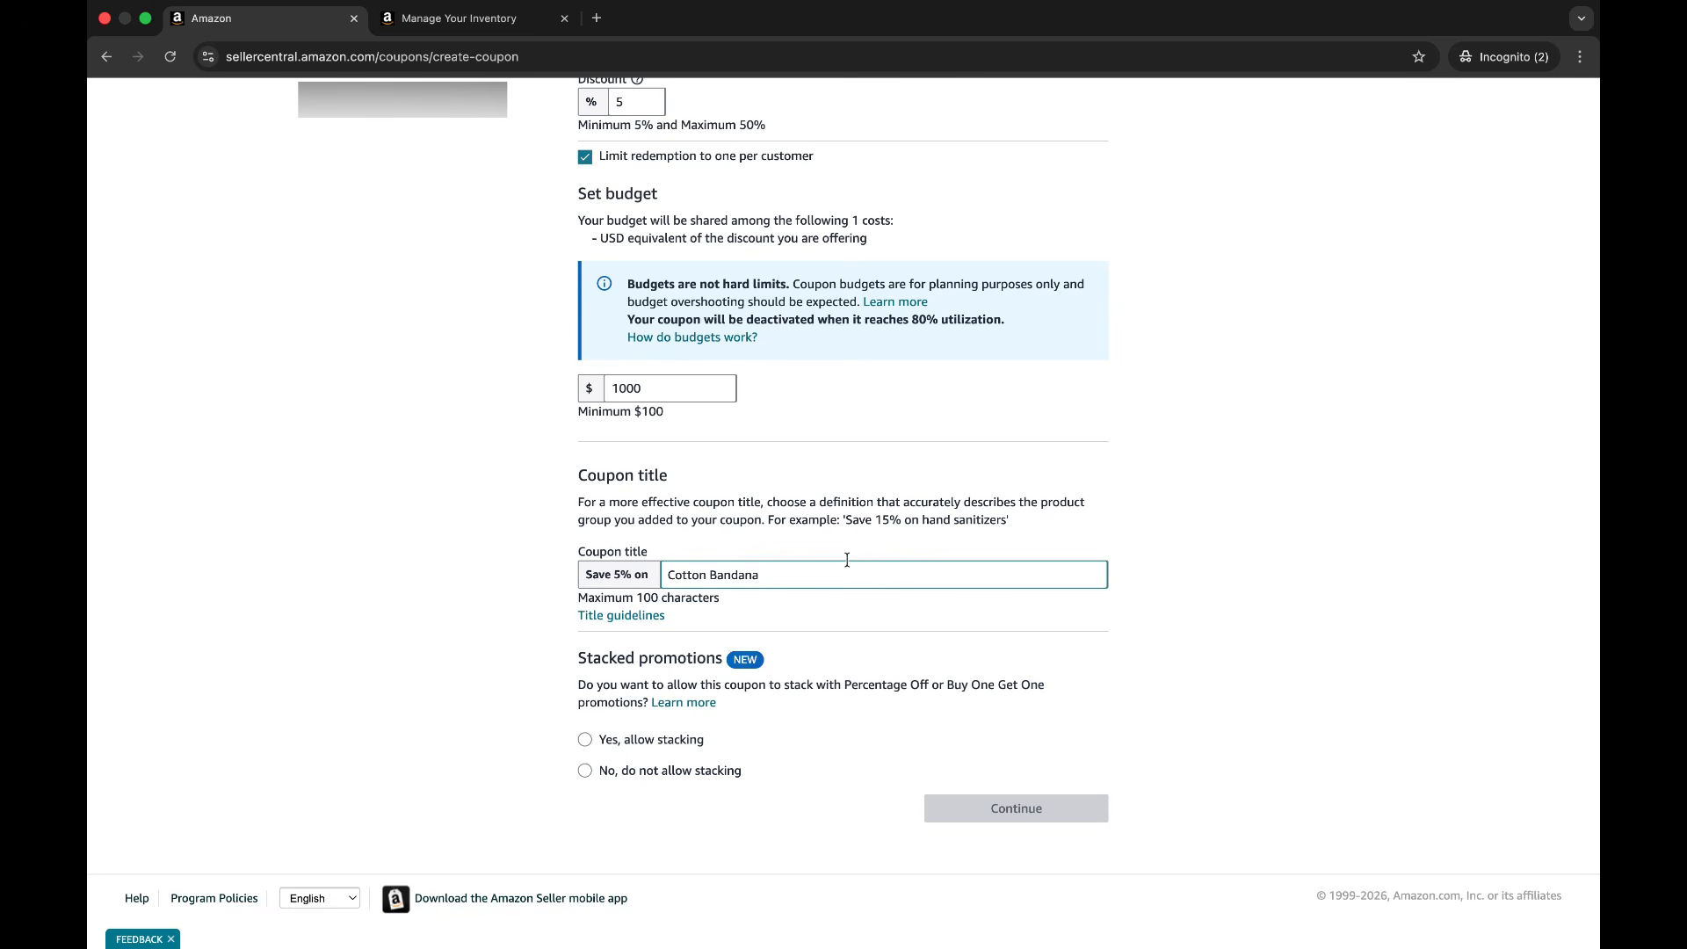
left_click_drag(588, 475, 670, 477)
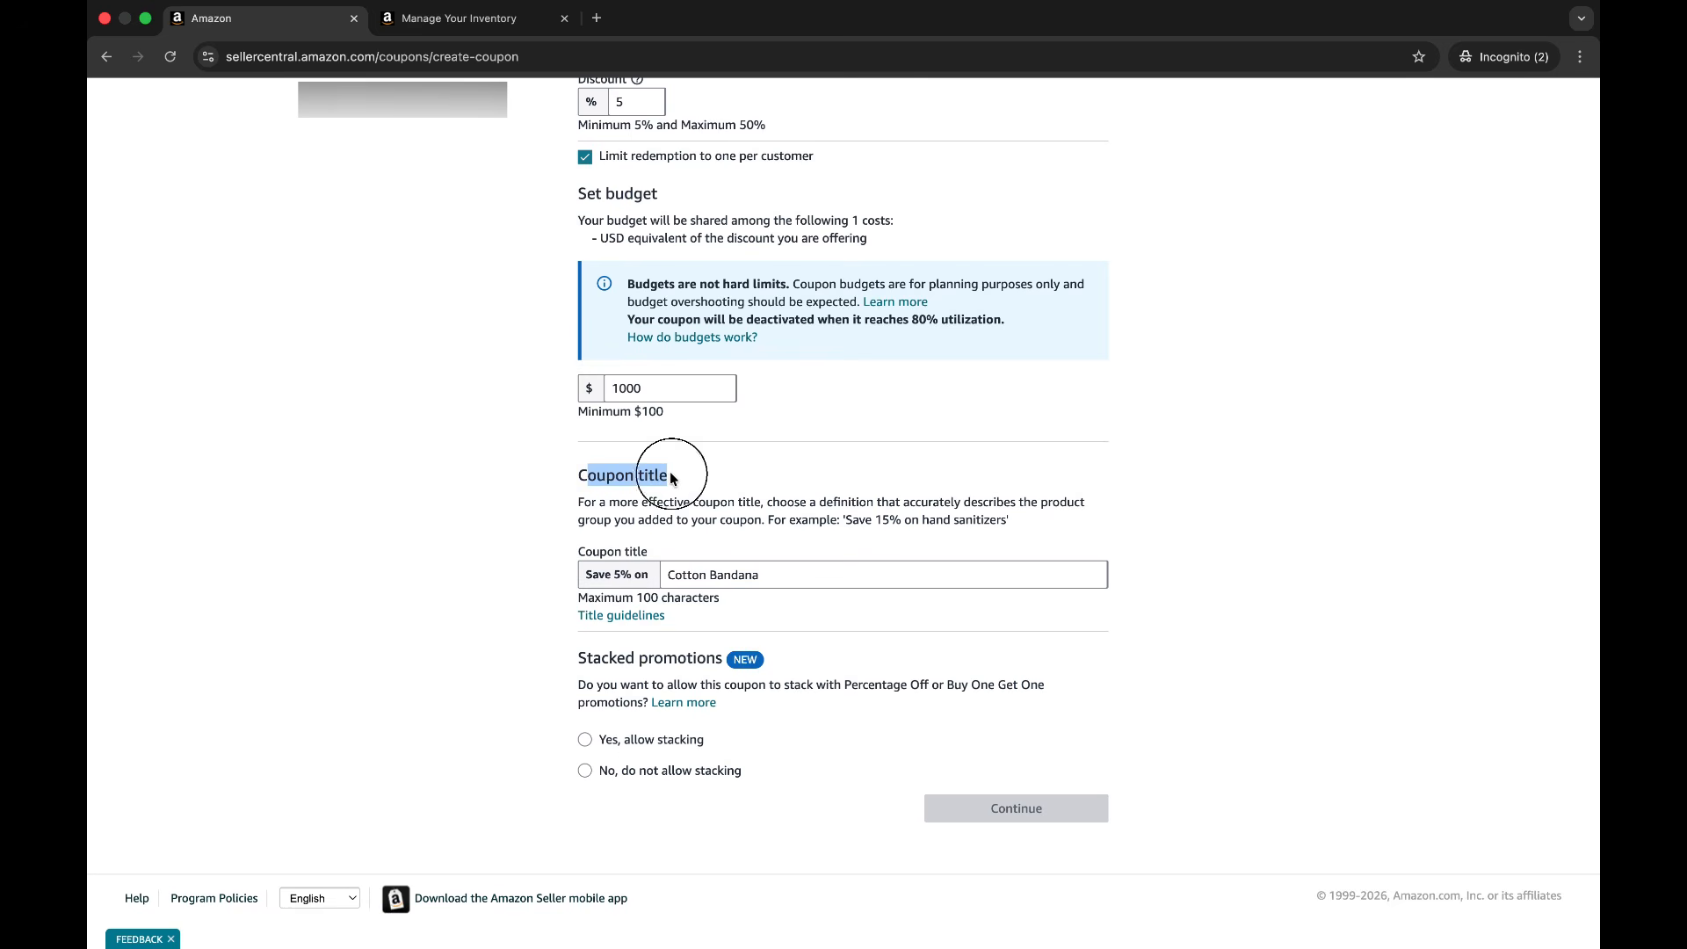
left_click(671, 474)
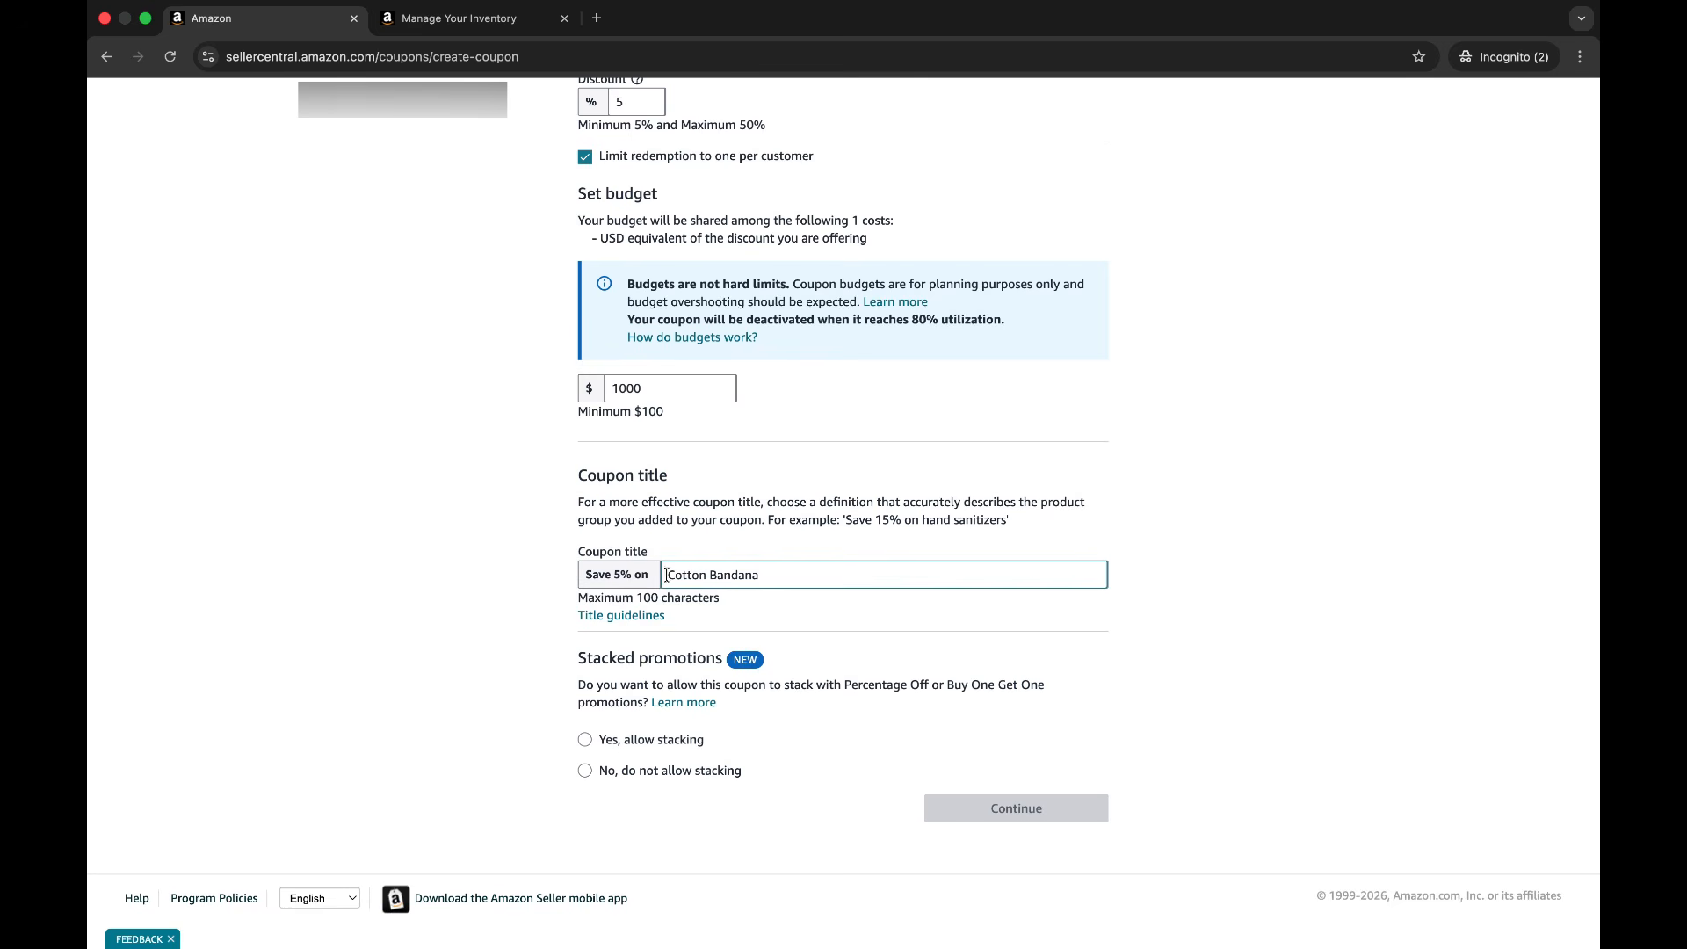
- Allow the coupon to stack with Percentage Off or Buy One Get One promotions and continue to the review stage
scroll(540, 737, "down", 1)
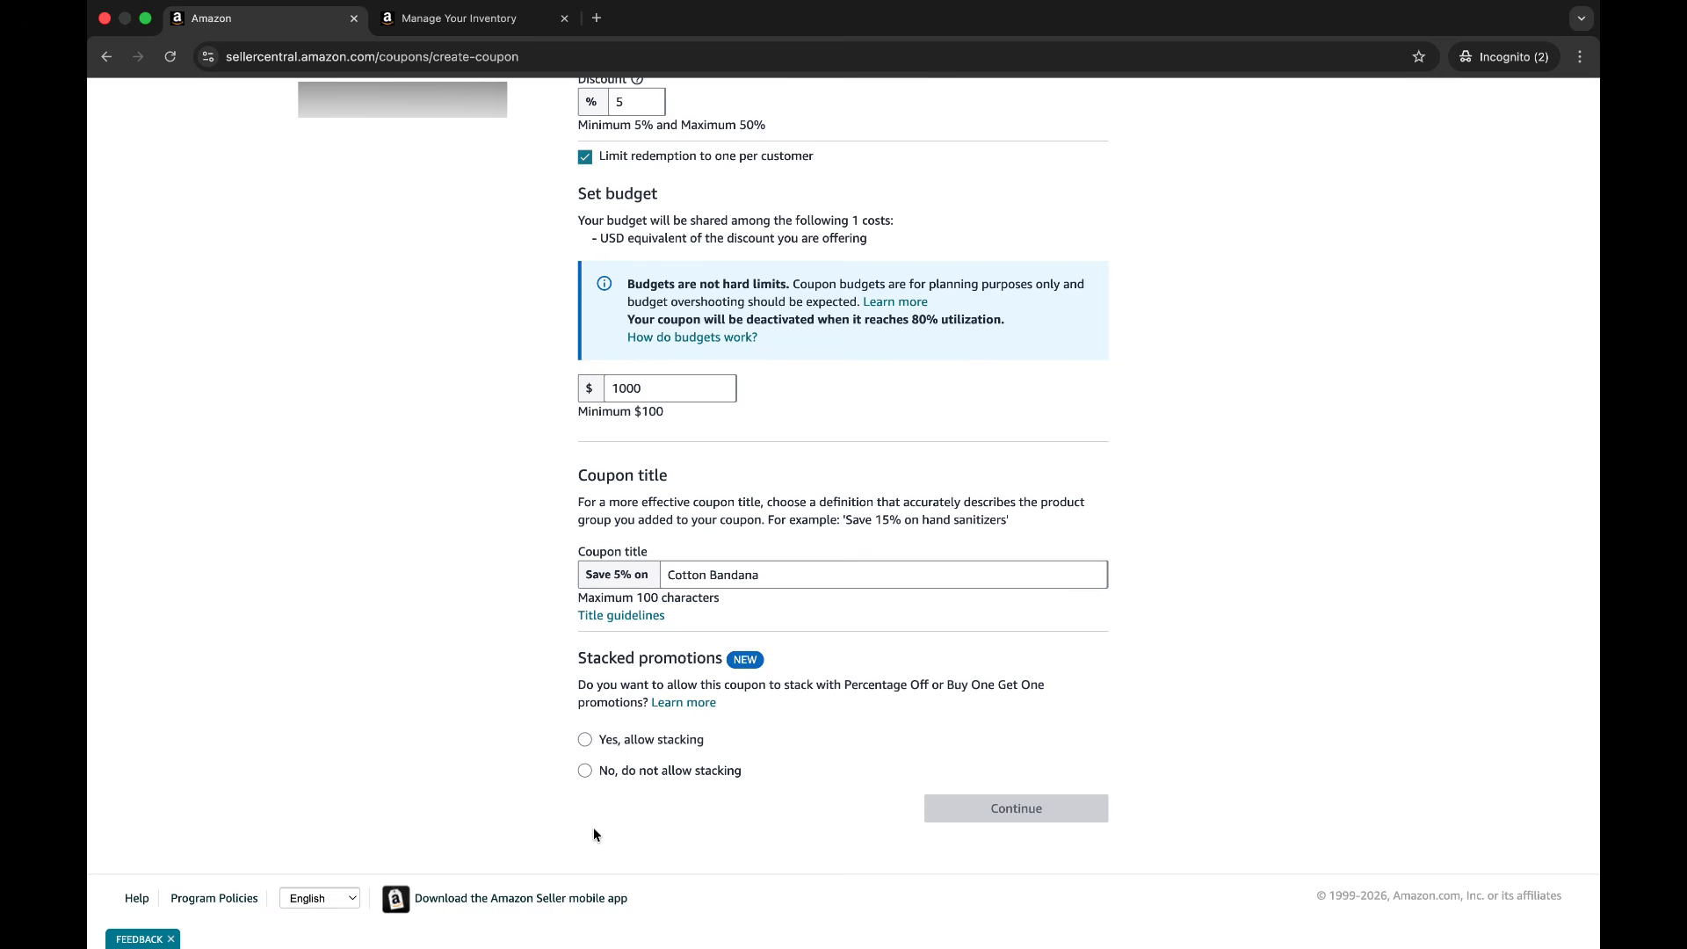
left_click(586, 740)
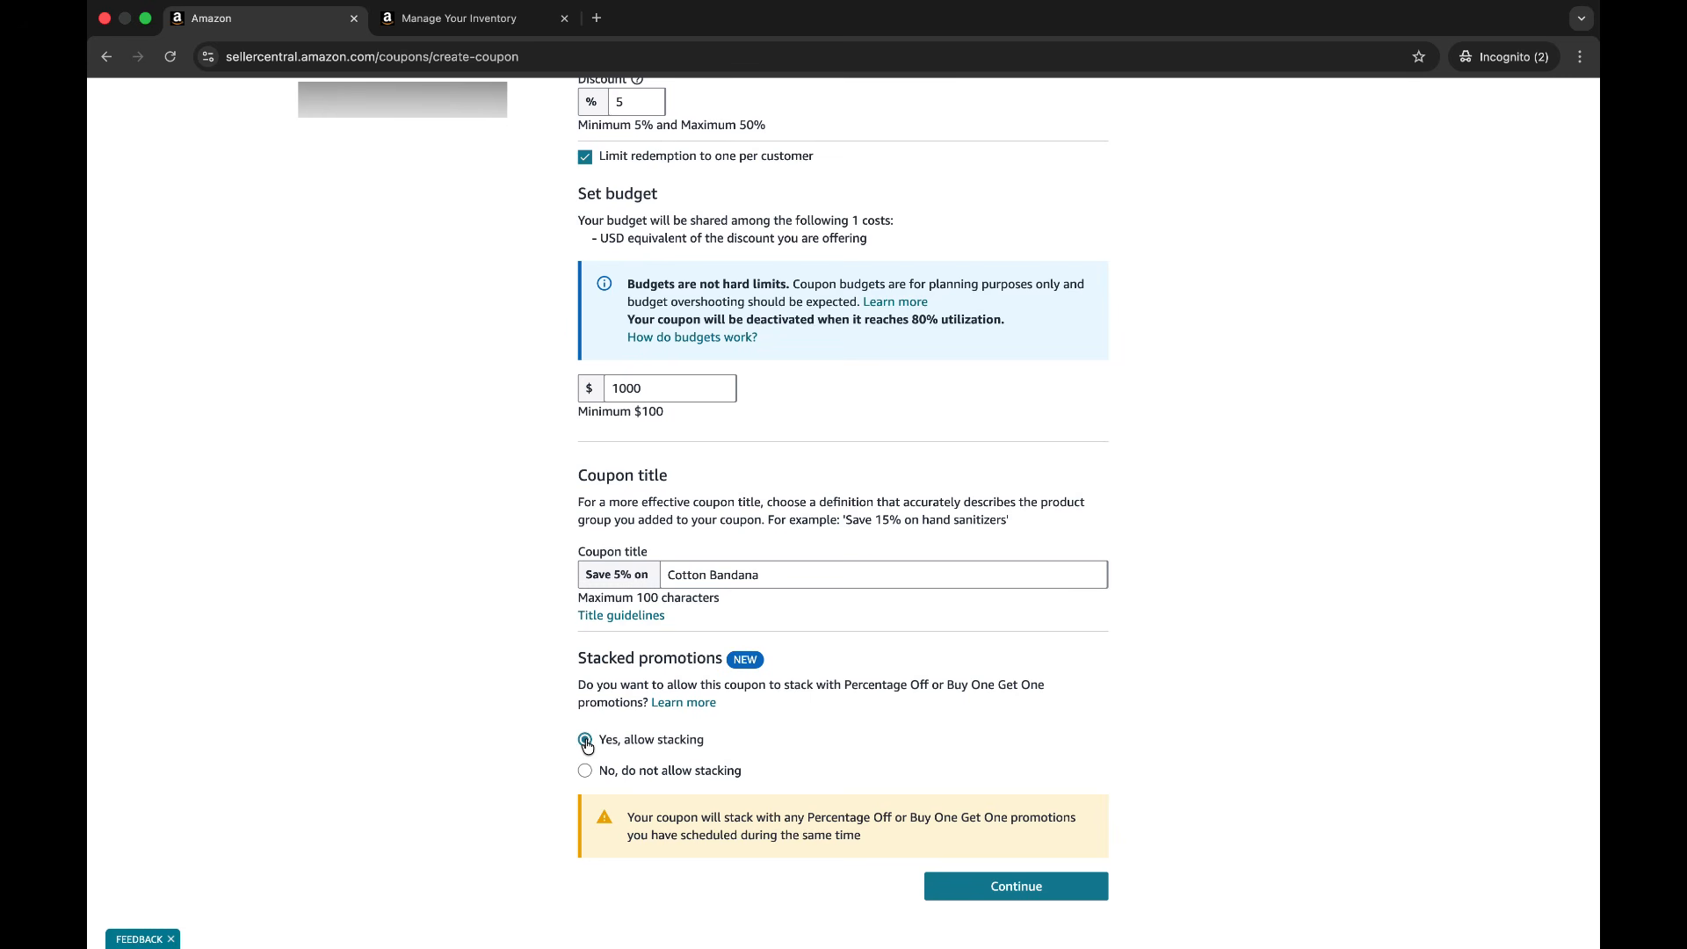
triple_click(1054, 816)
double_click(1054, 816)
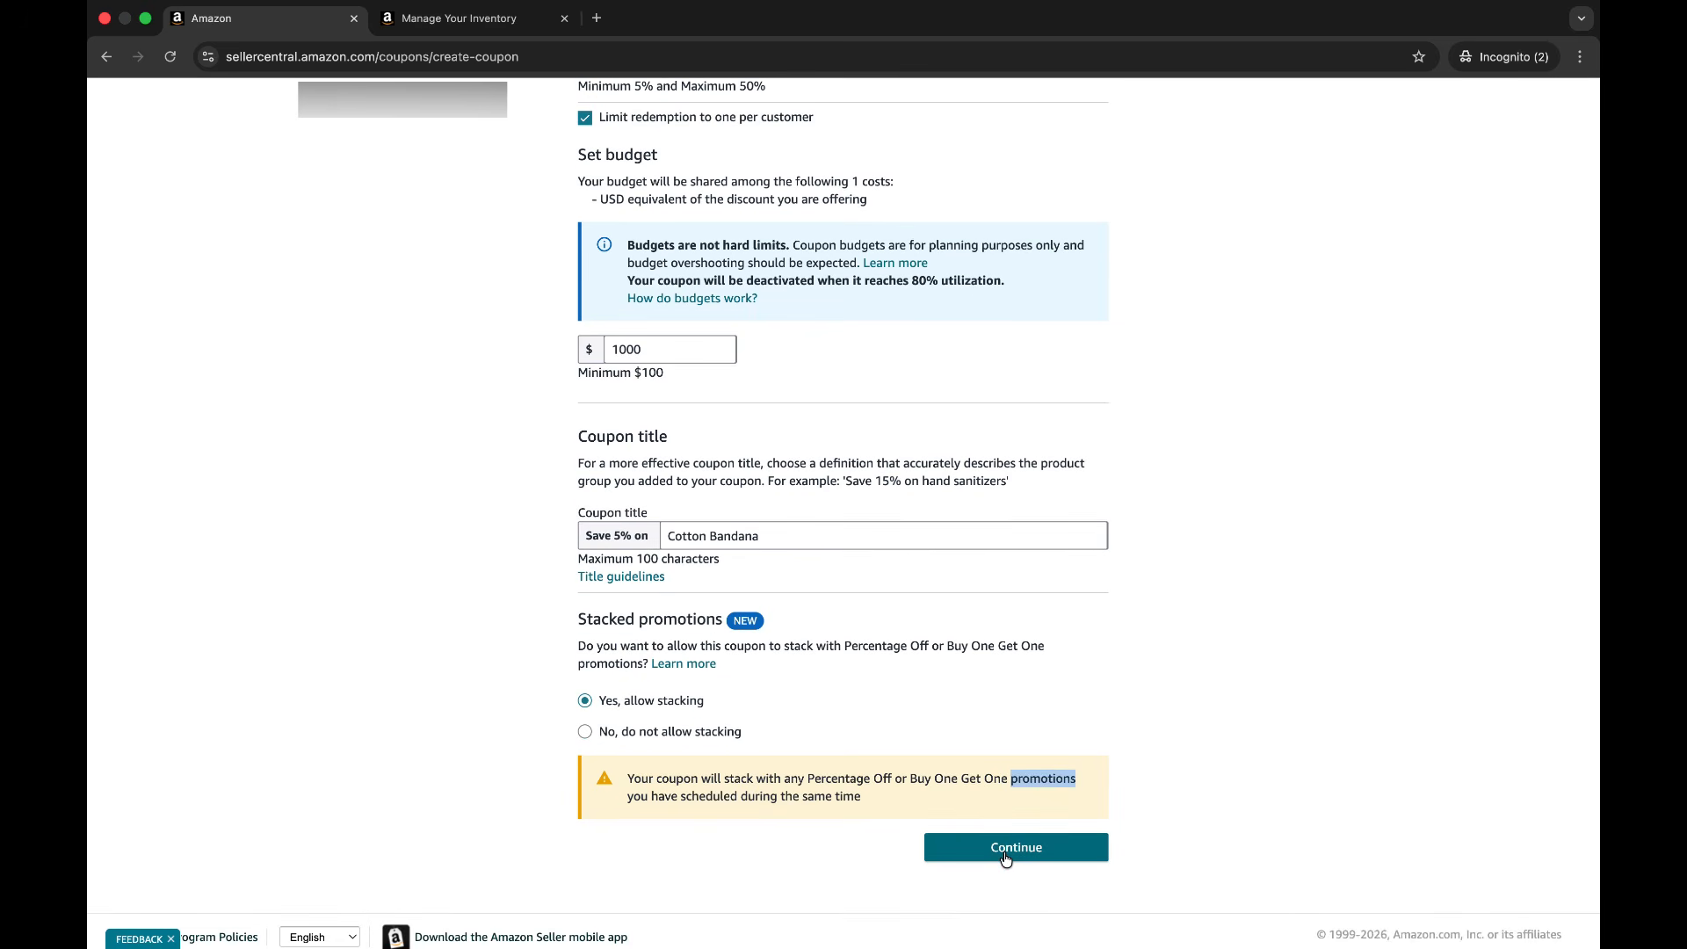
left_click(1004, 857)
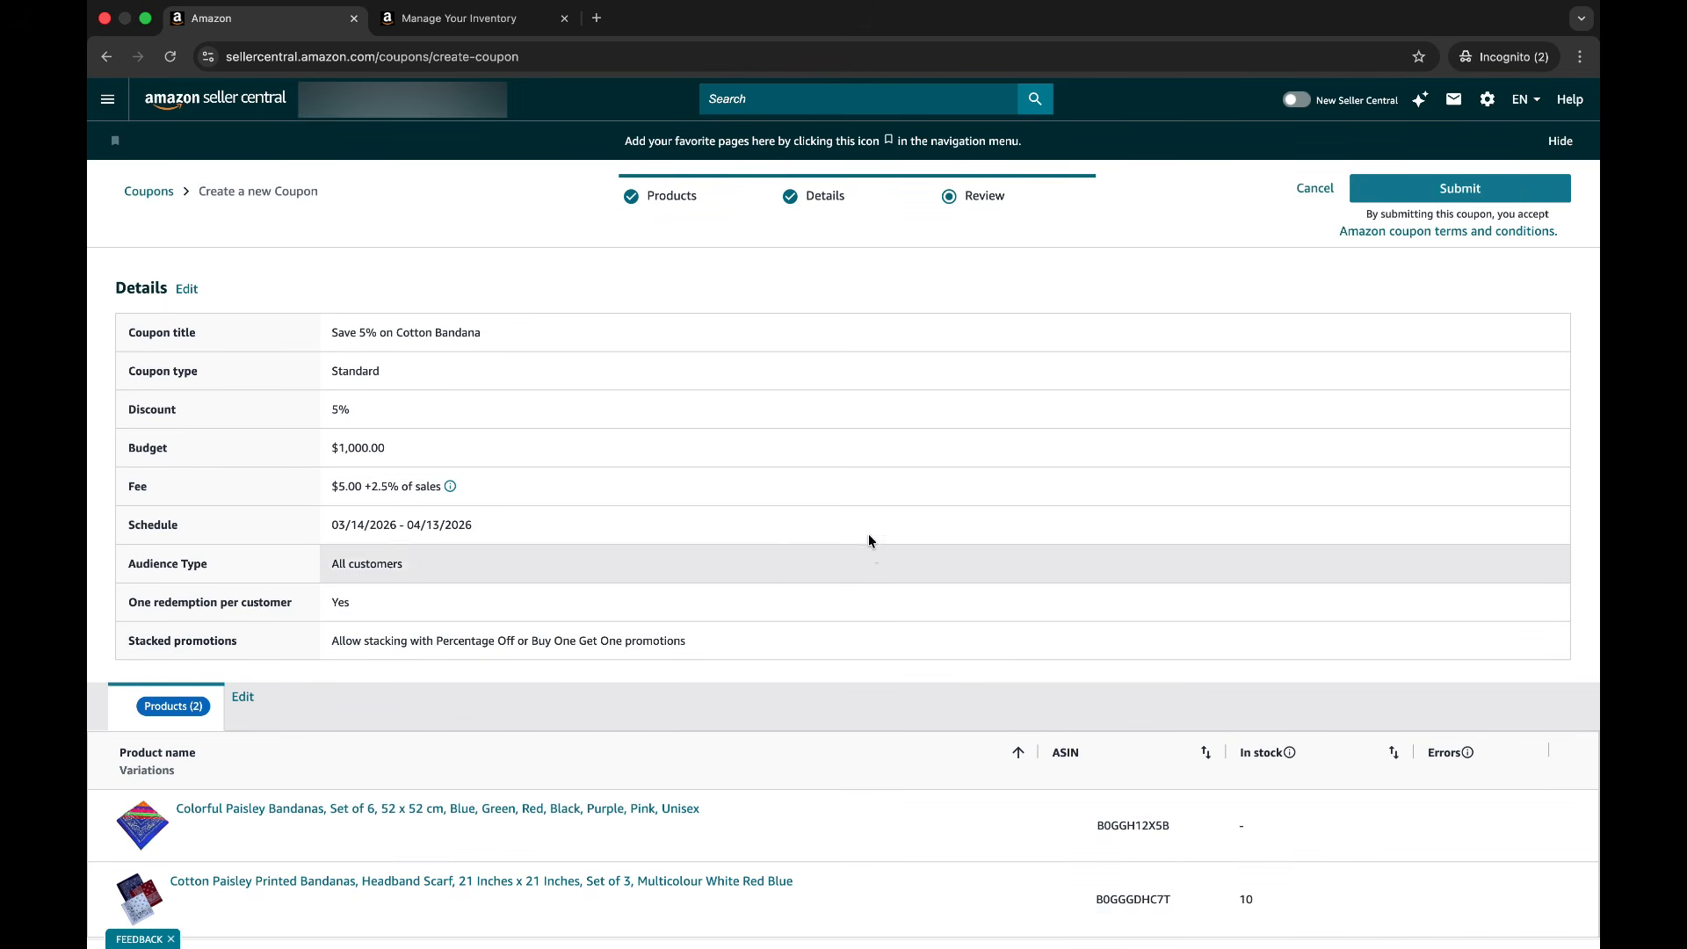
- Review the coupon's title, type, discount, budget, fee, schedule, audience, redemption limit and stacking settings along with its listed products
scroll(879, 508, "down", 1)
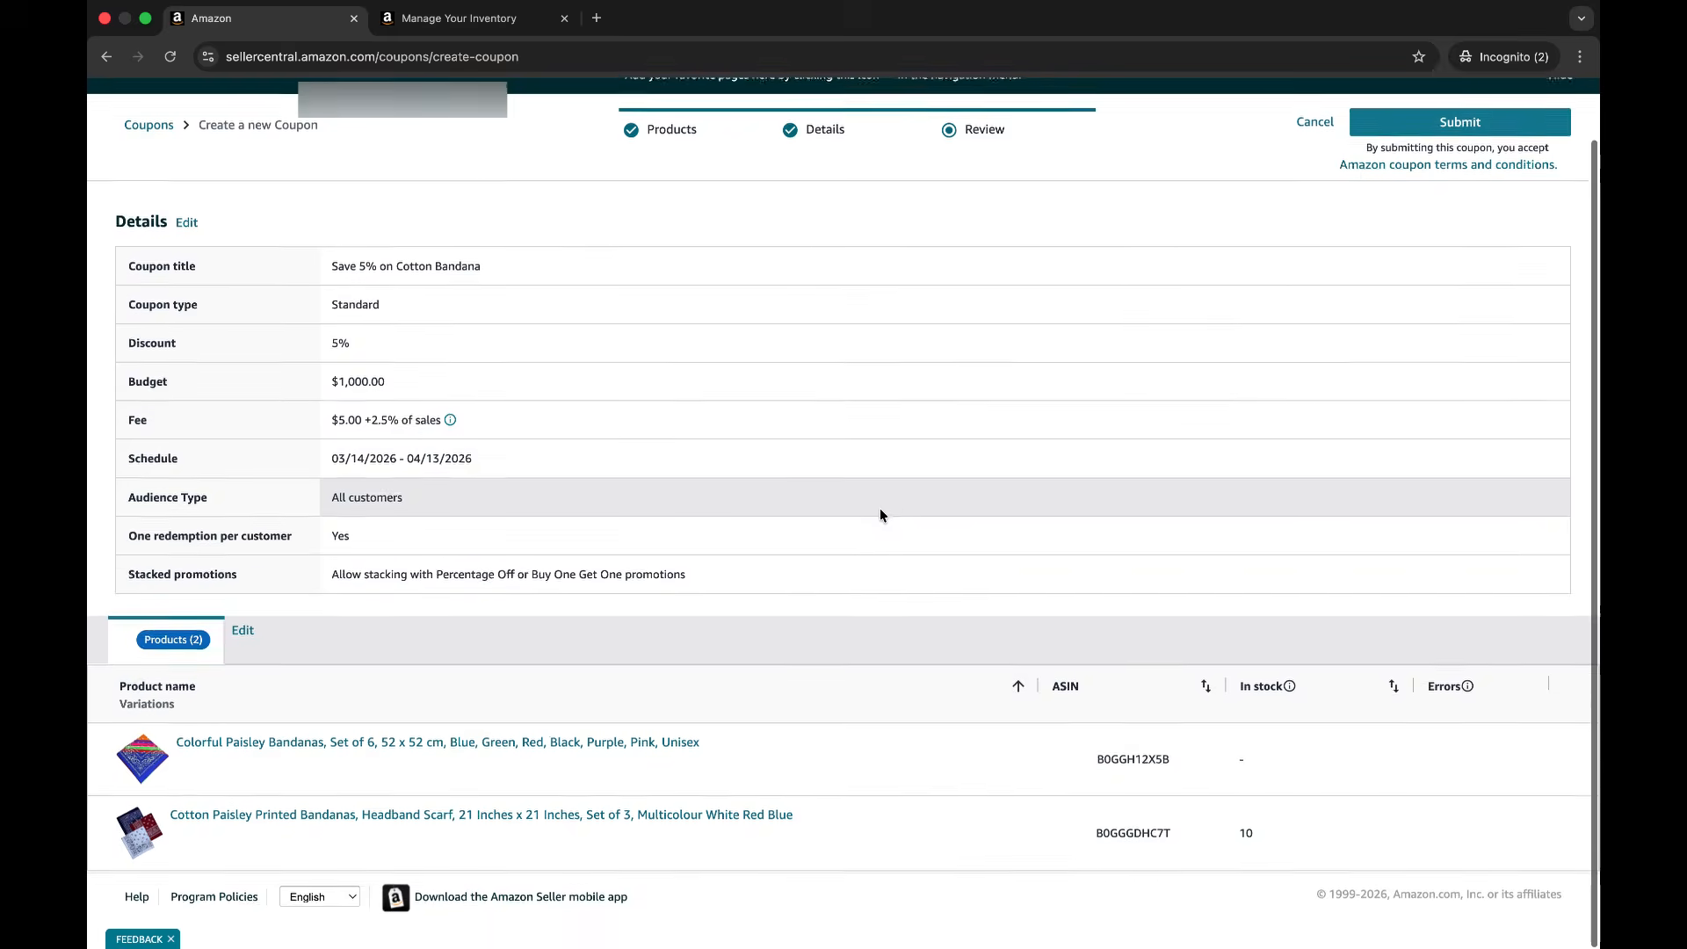
scroll(882, 514, "up", 1)
scroll(882, 514, "down", 1)
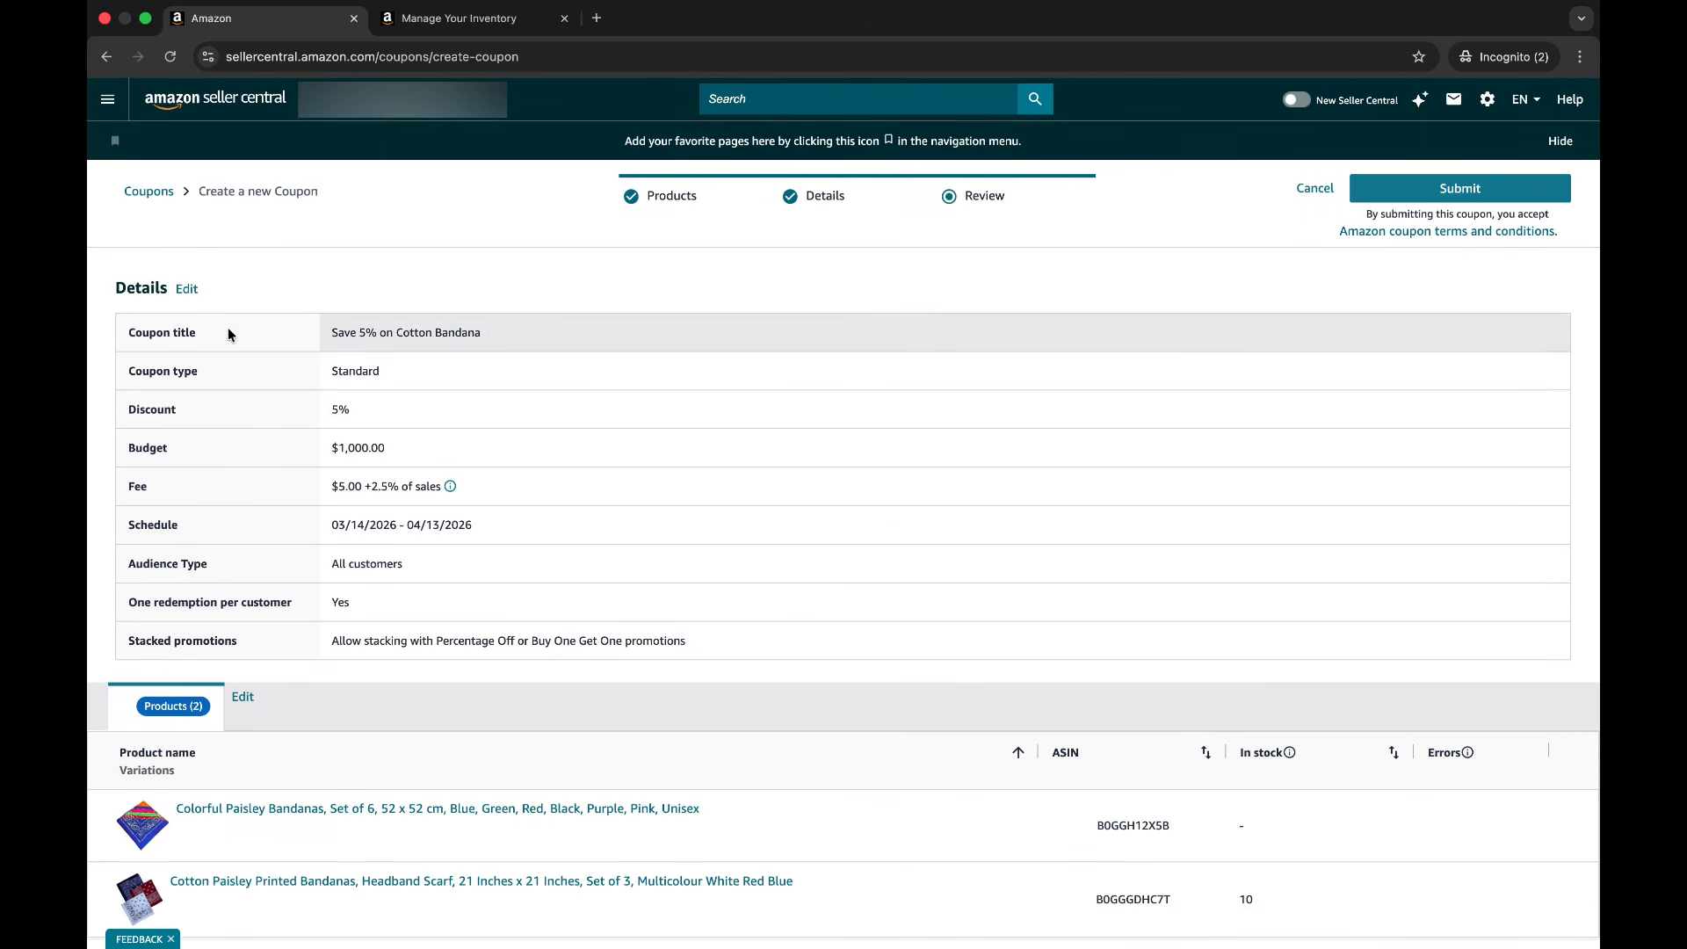
left_click_drag(344, 334, 455, 328)
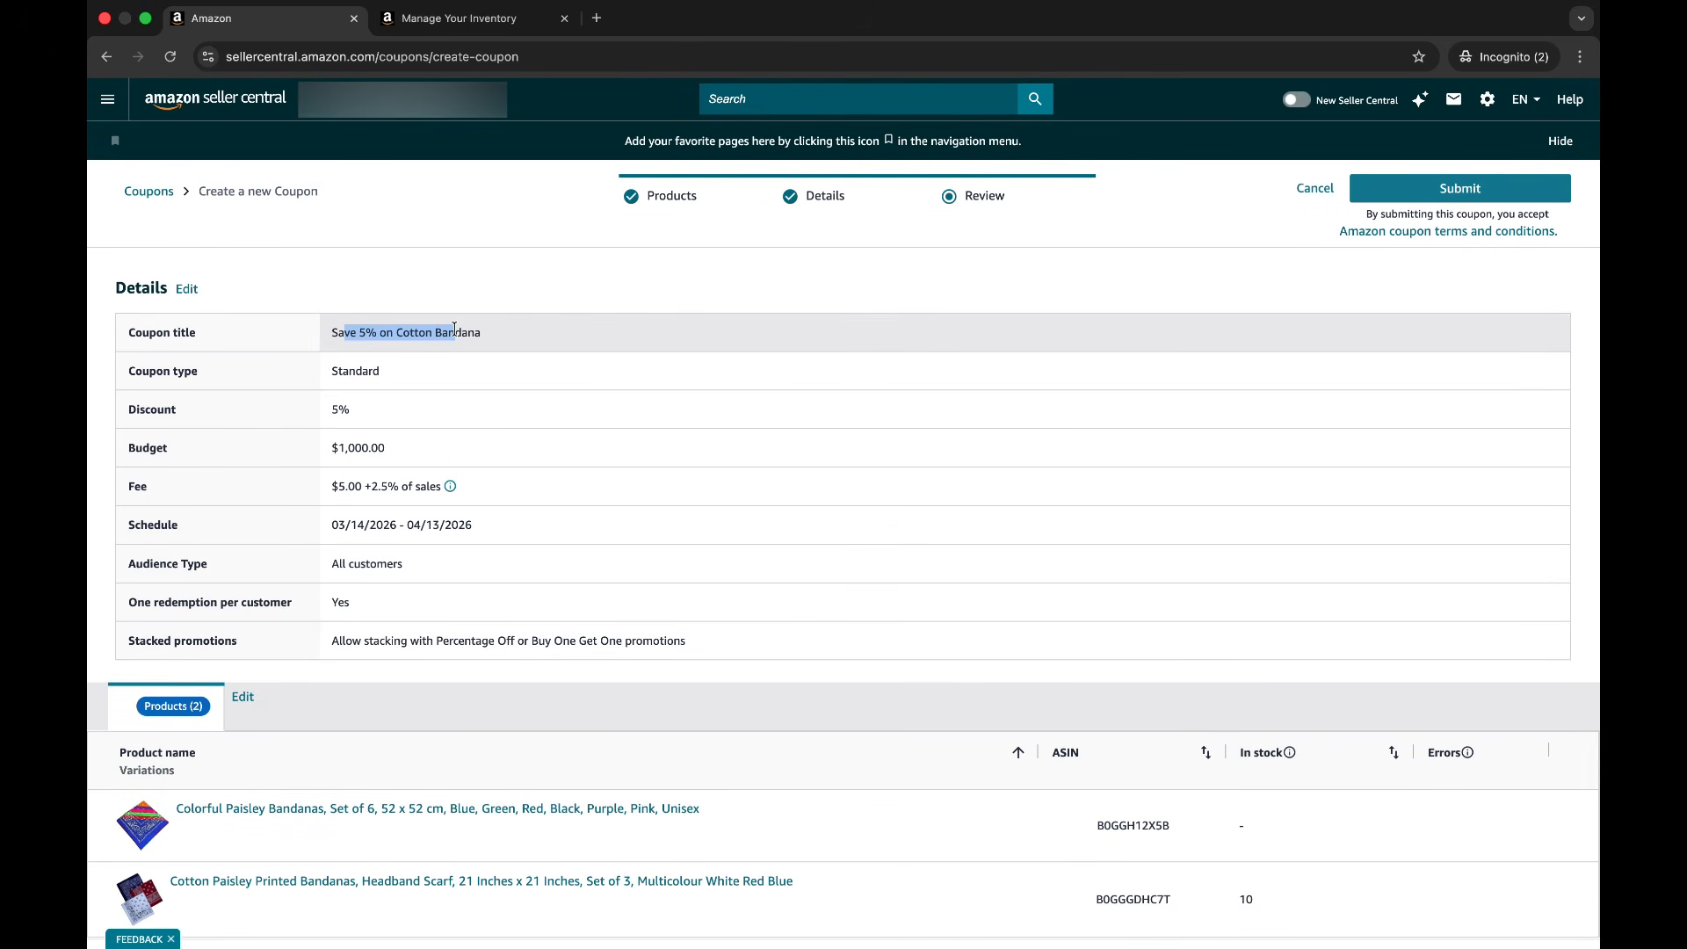
triple_click(183, 373)
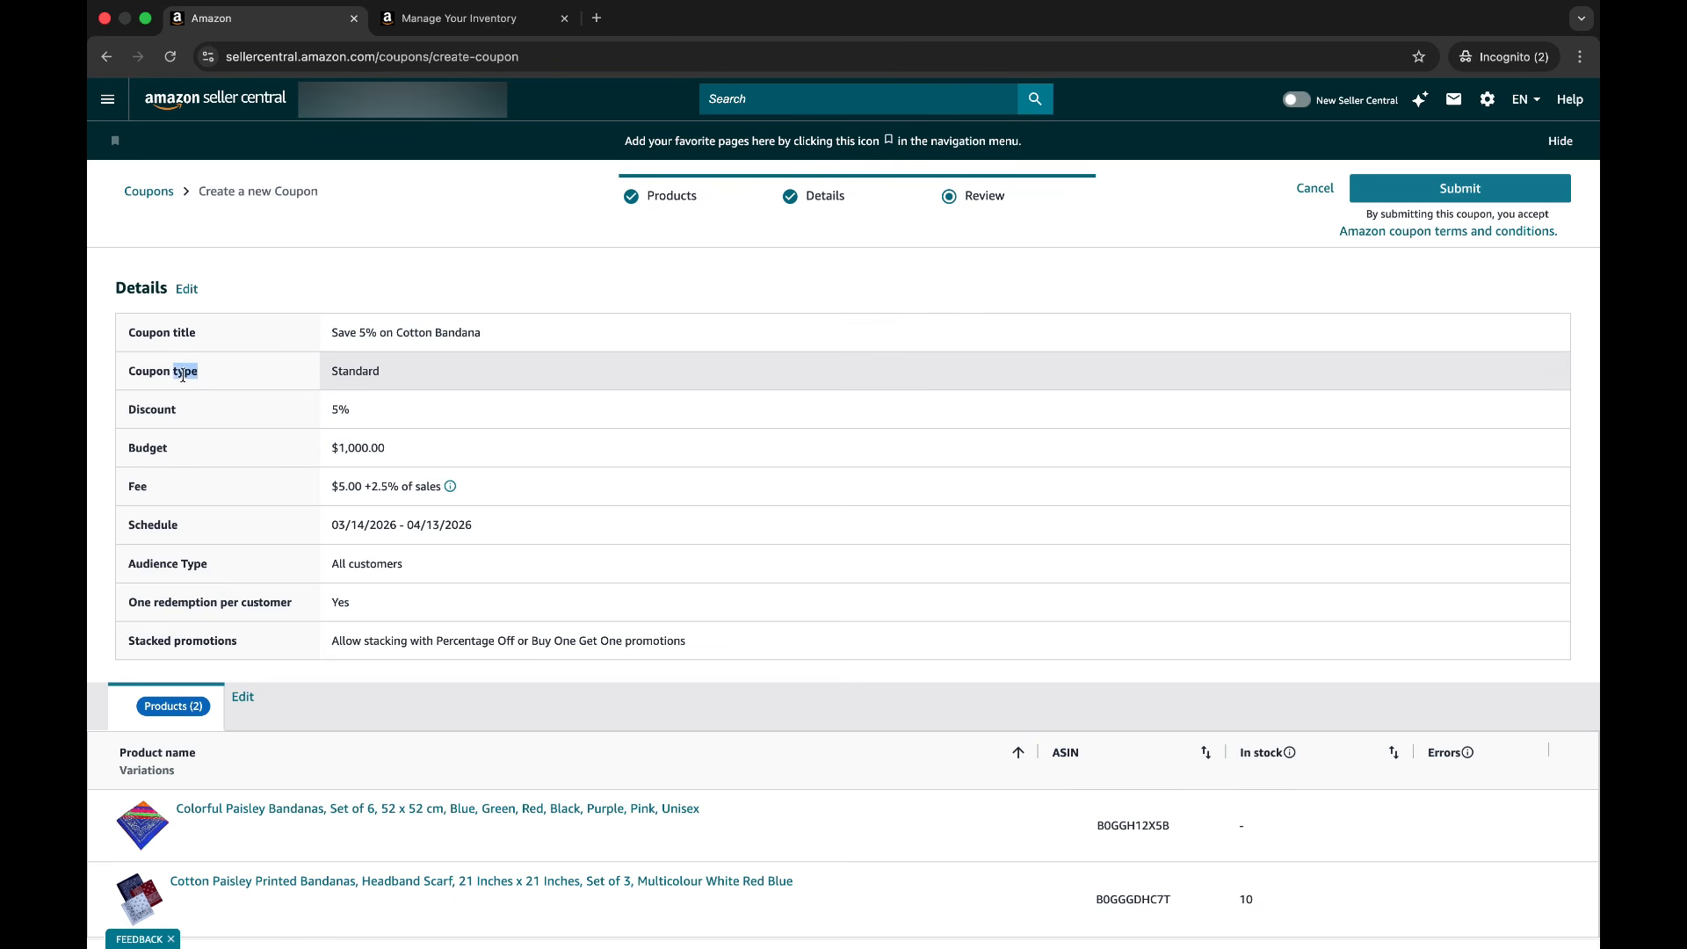
double_click(373, 368)
left_click(372, 367)
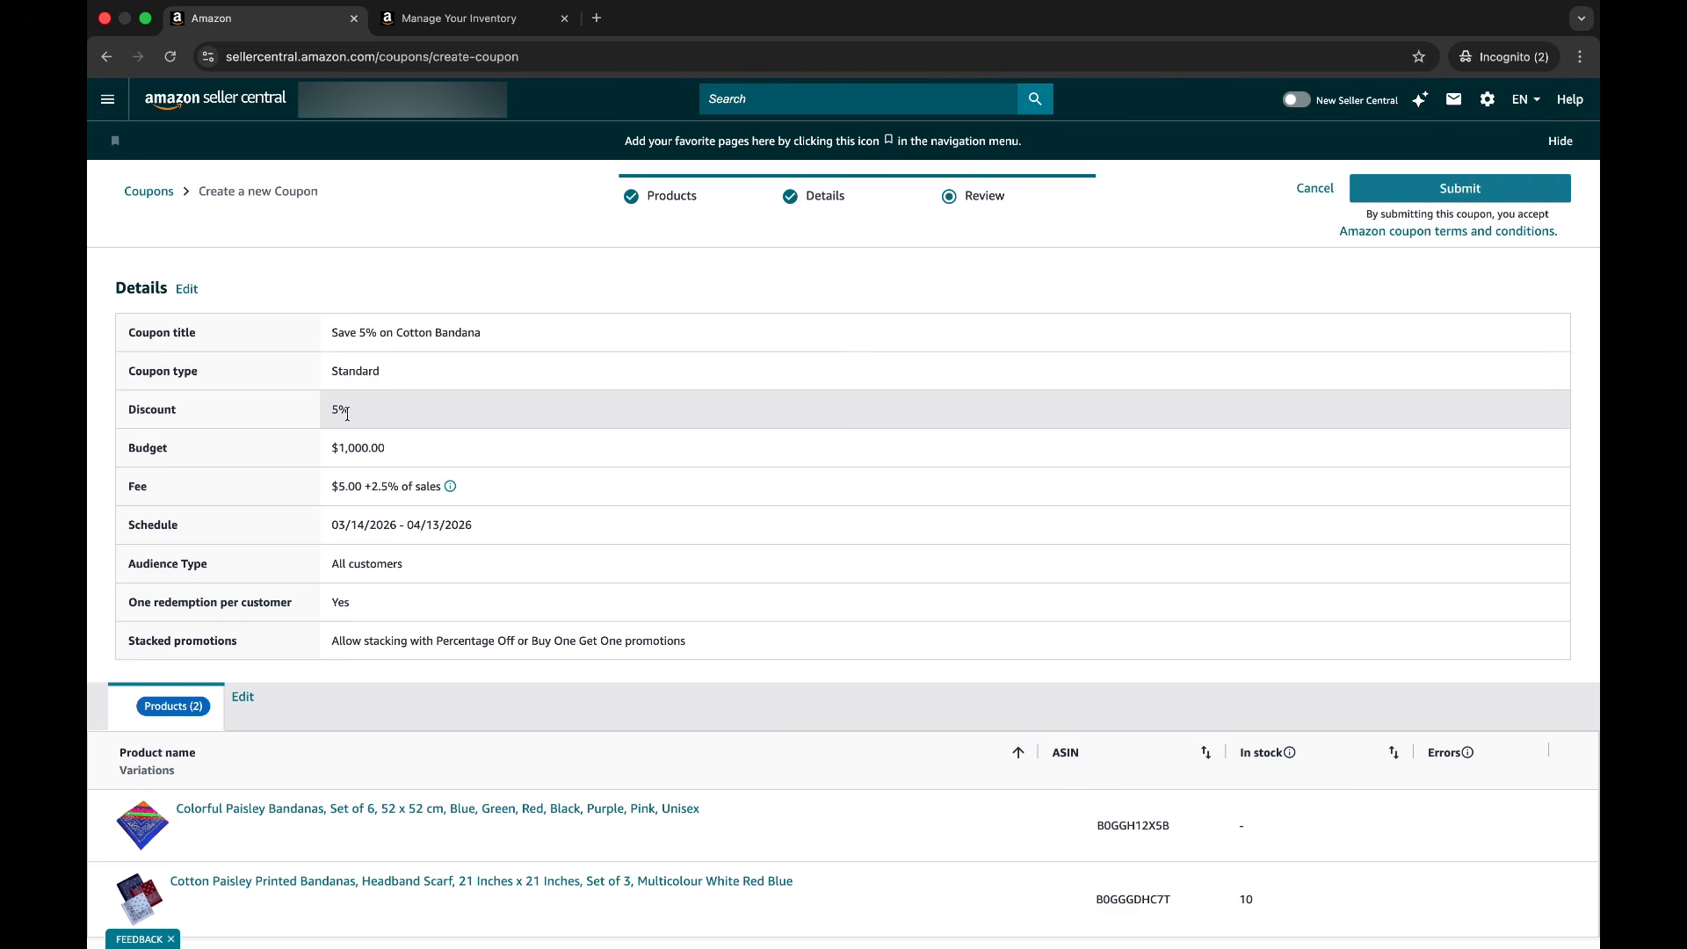
double_click(347, 447)
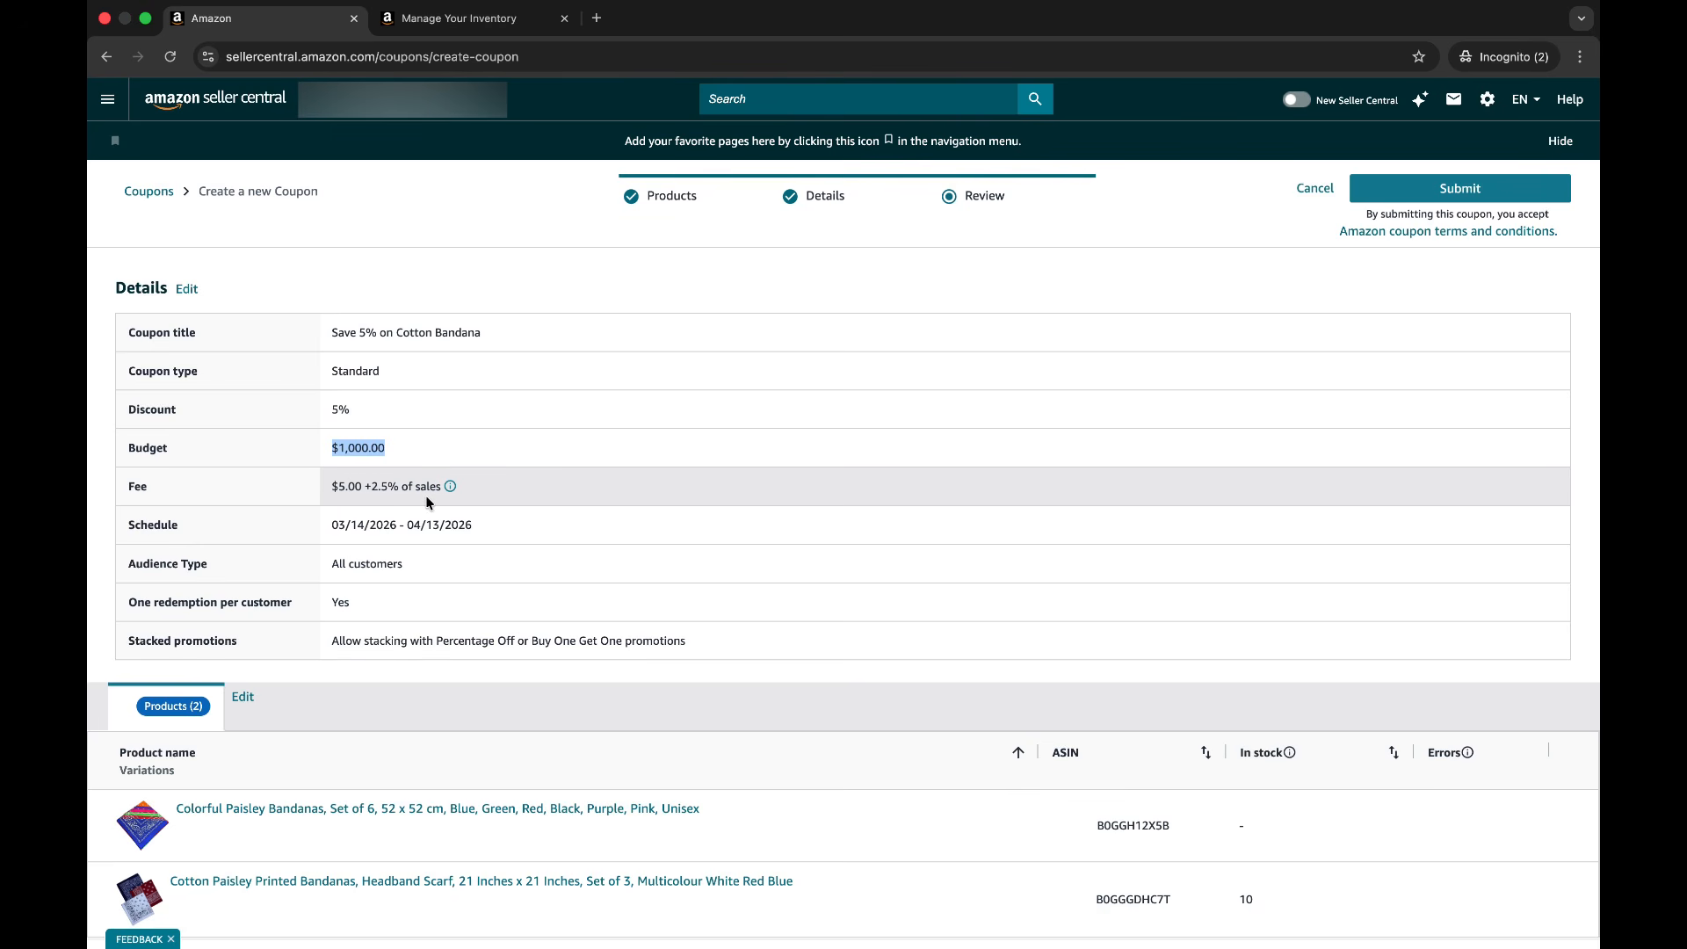
mouse_move(452, 490)
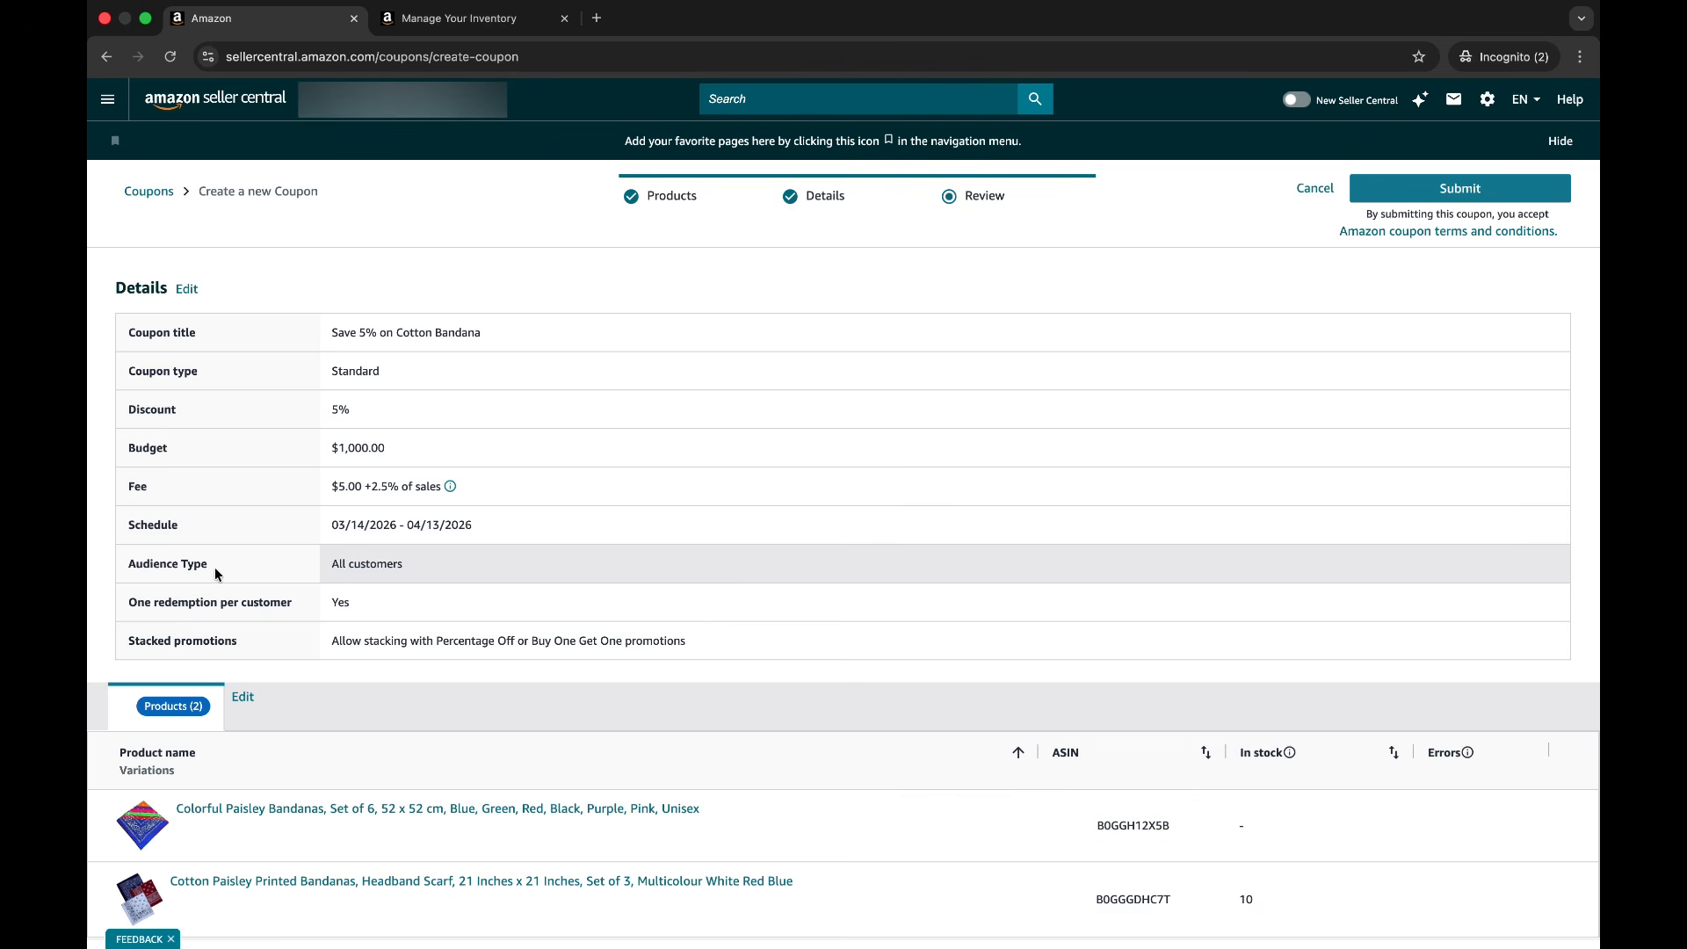
scroll(219, 566, "down", 2)
left_click_drag(146, 537, 304, 548)
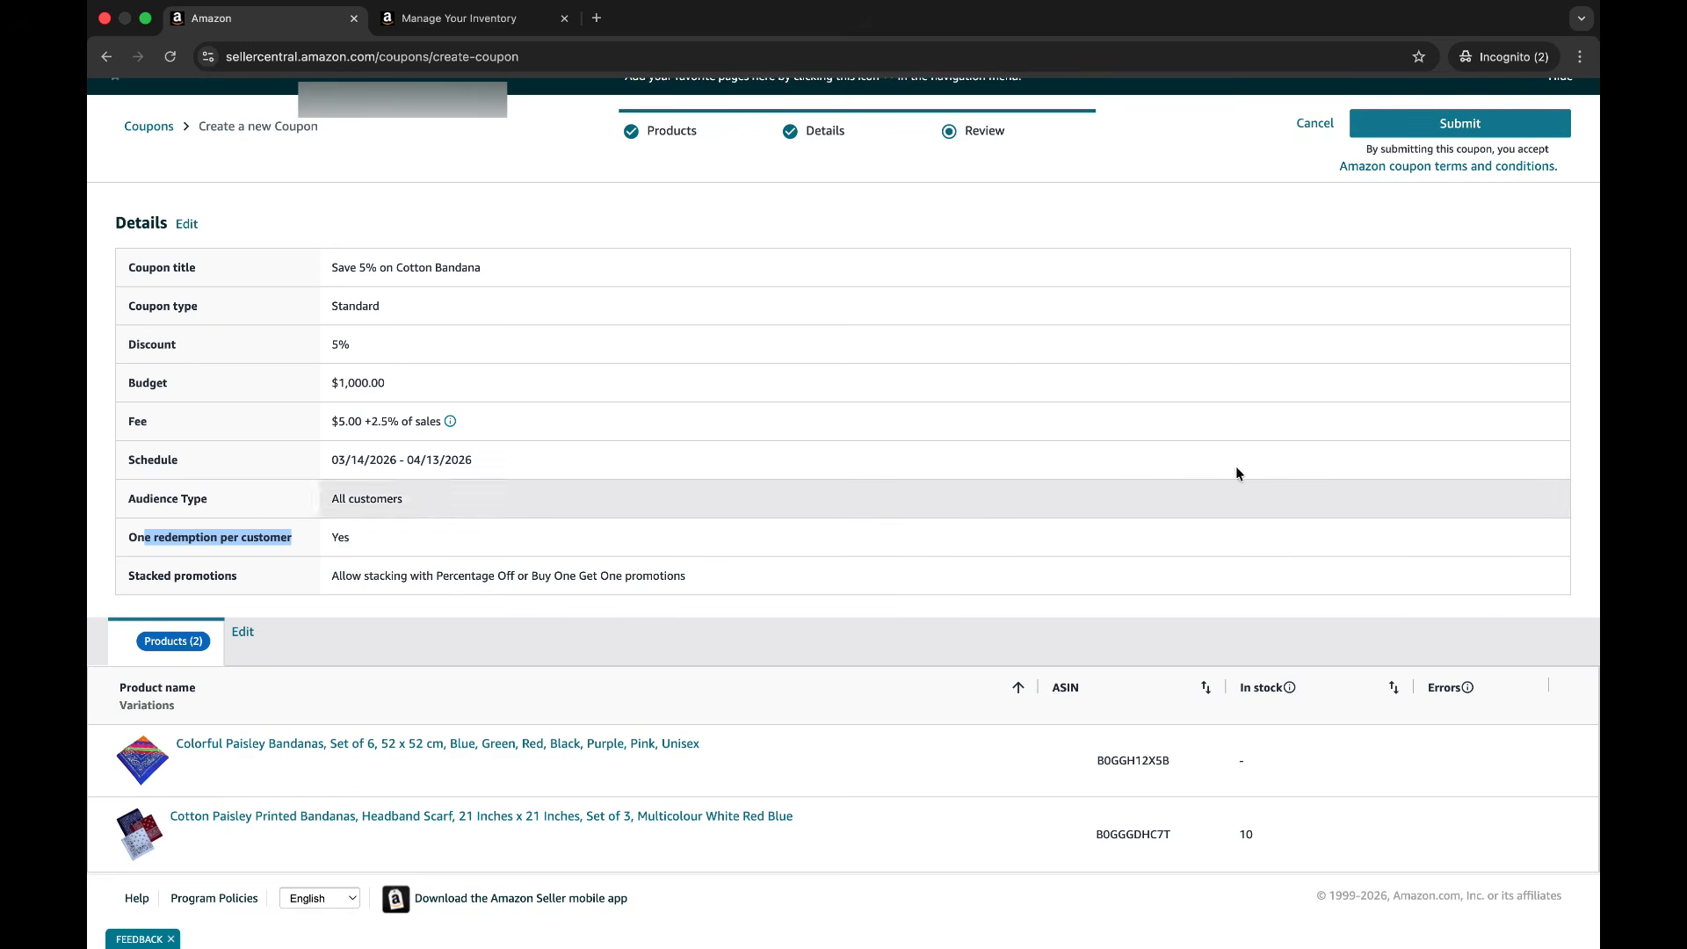
- Submit the coupon and go to the coupon dashboard
left_click(1456, 132)
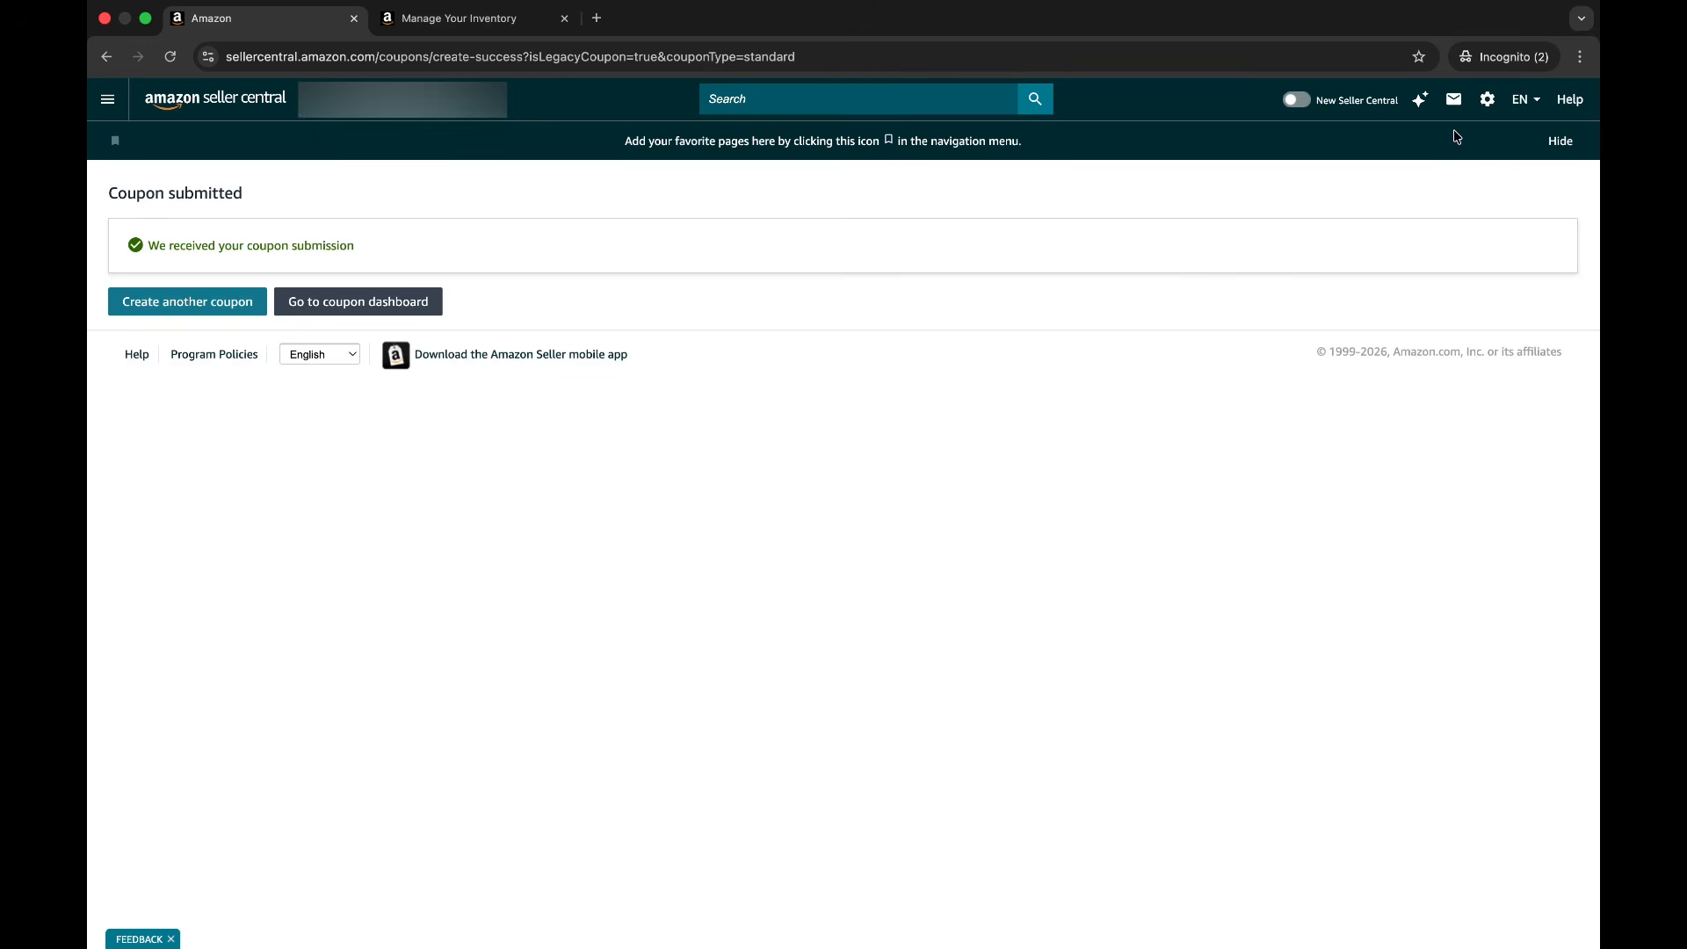
left_click(332, 302)
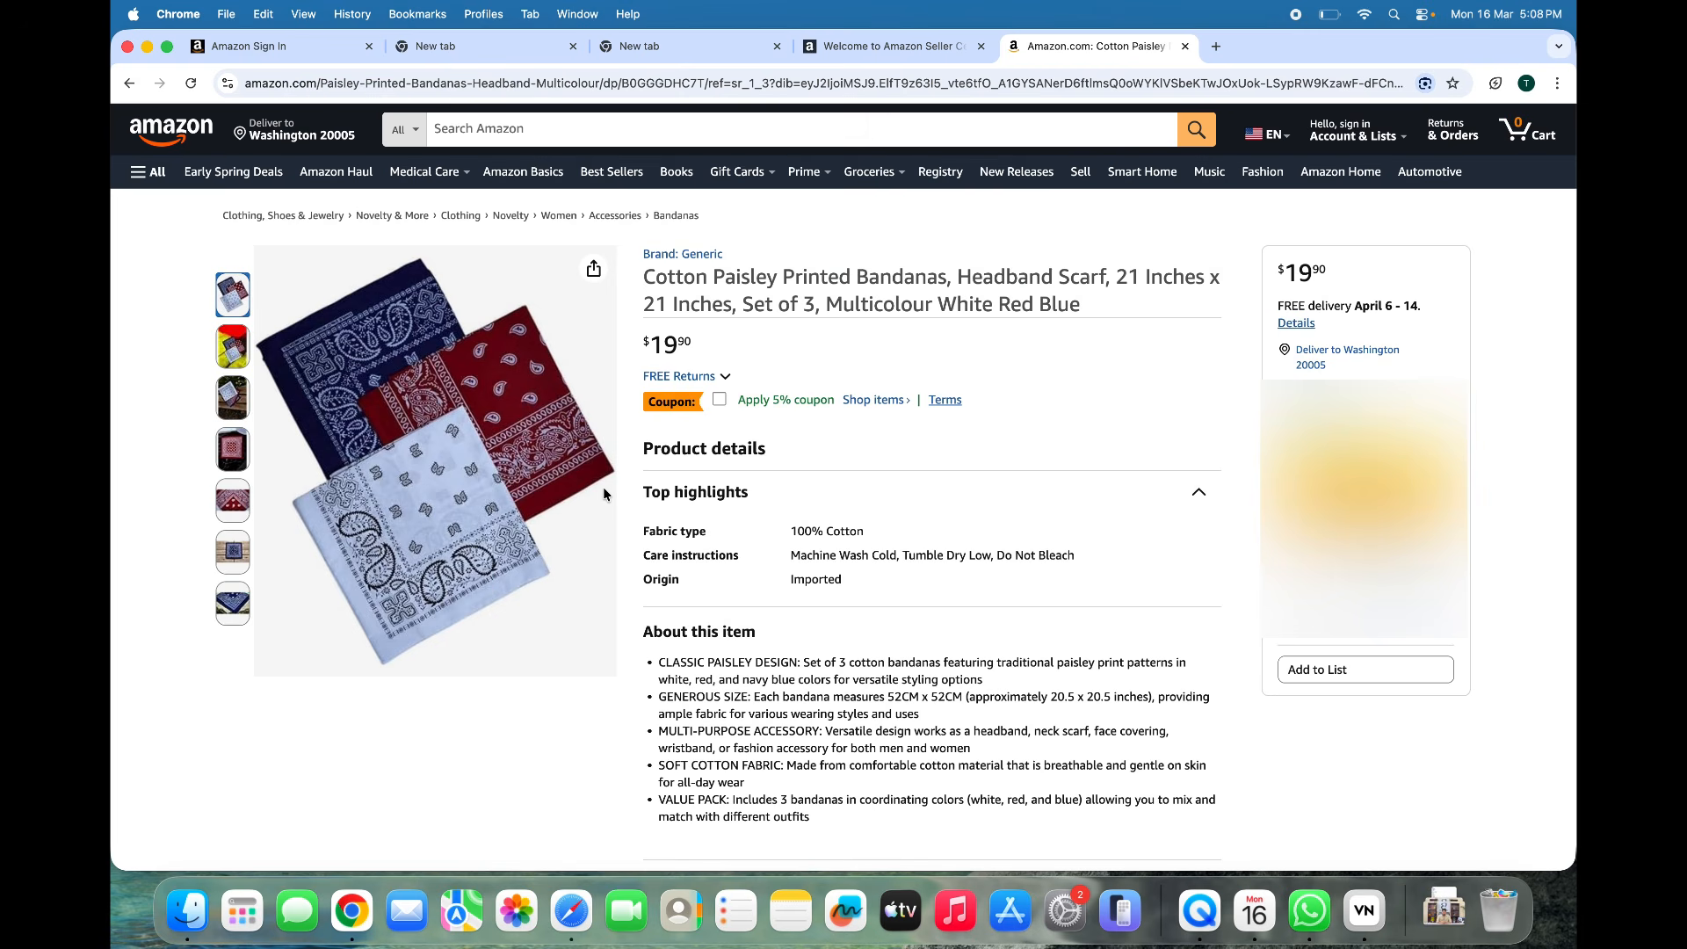
- Check the Cotton Paisley Printed Bandanas listing's title, brand and coupon offer on the Amazon storefront, and apply the 5% coupon
left_click_drag(652, 280, 986, 281)
double_click(835, 279)
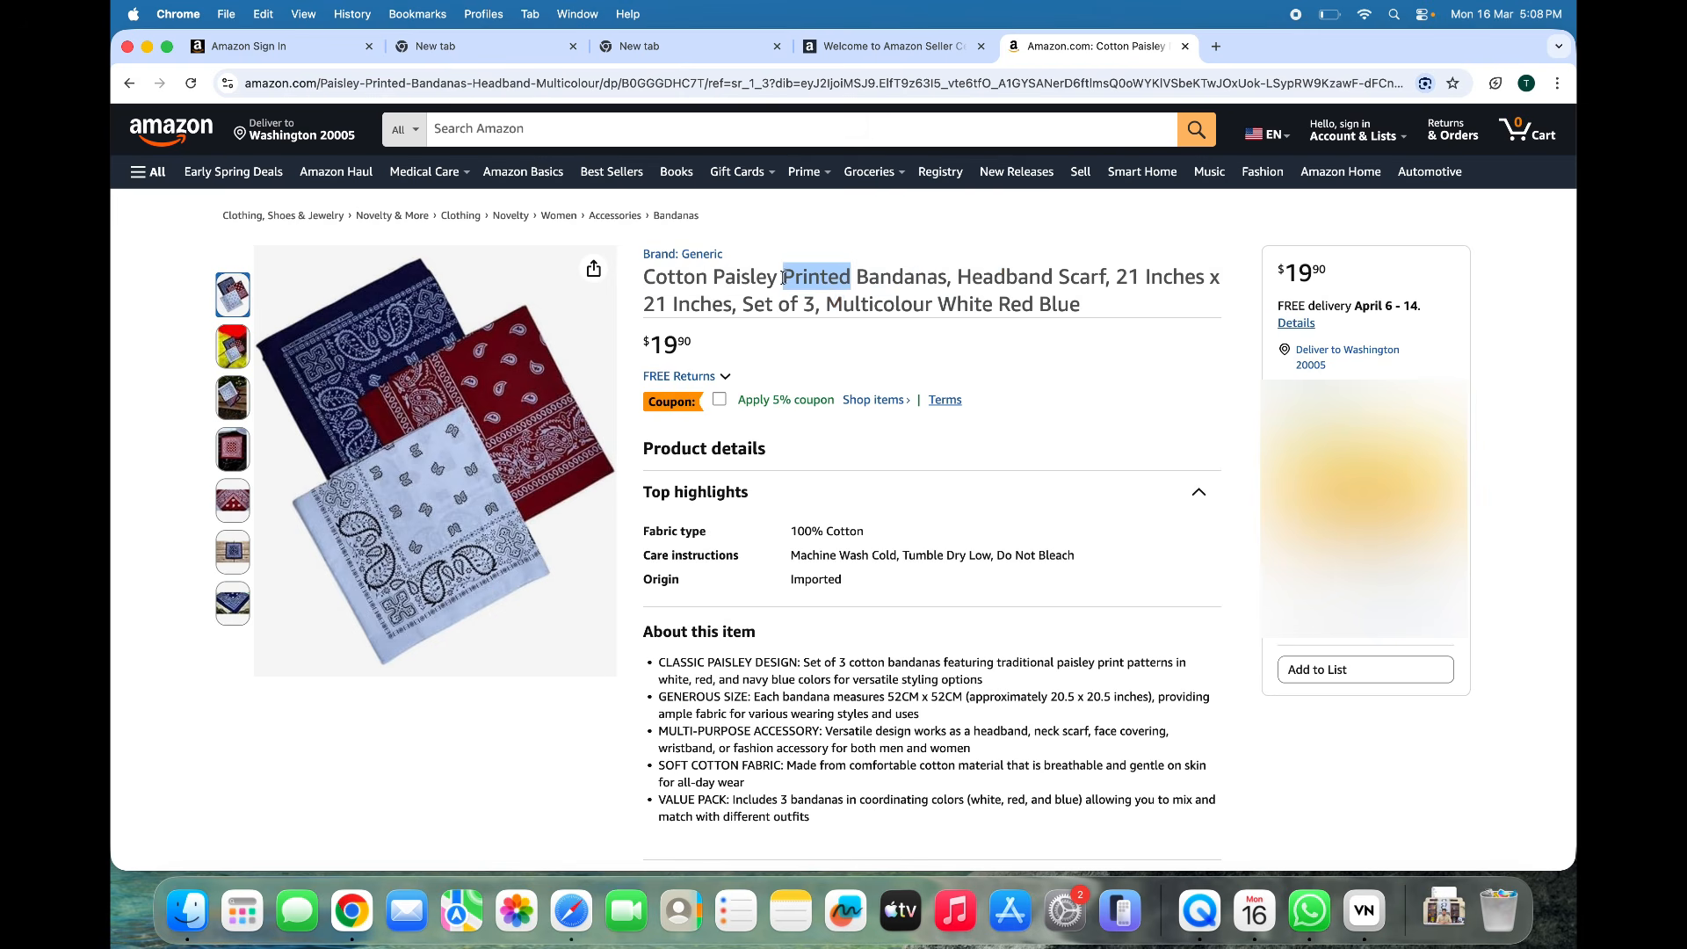
triple_click(736, 254)
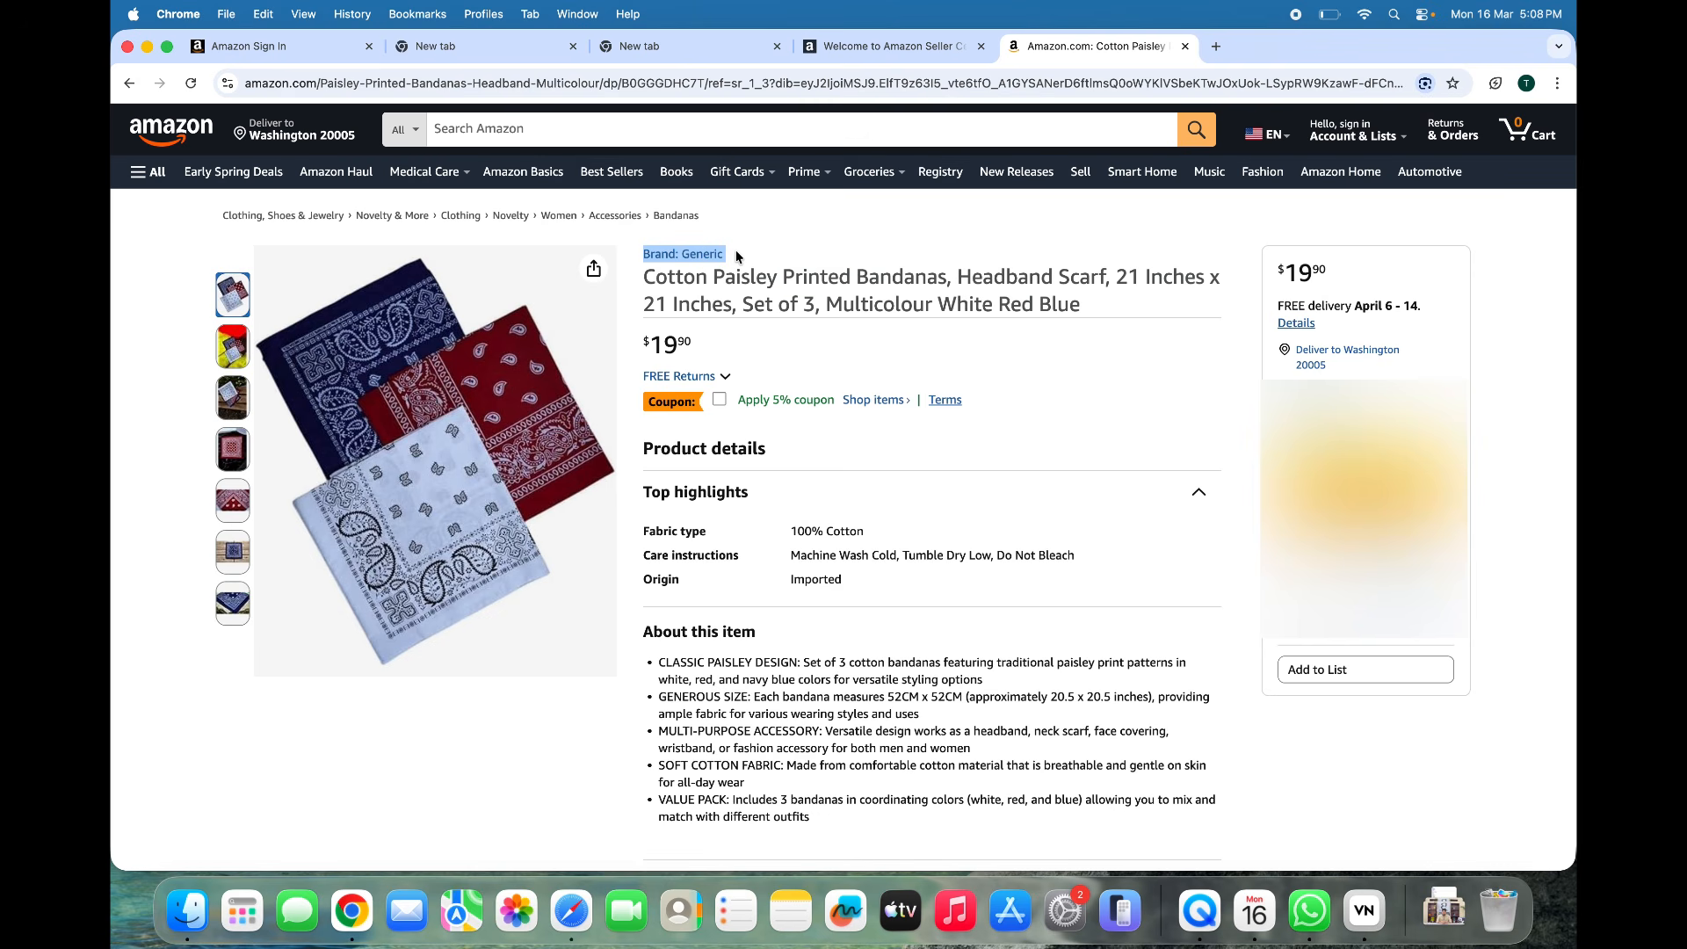
triple_click(736, 254)
left_click(735, 252)
left_click(741, 388)
left_click_drag(741, 389, 829, 409)
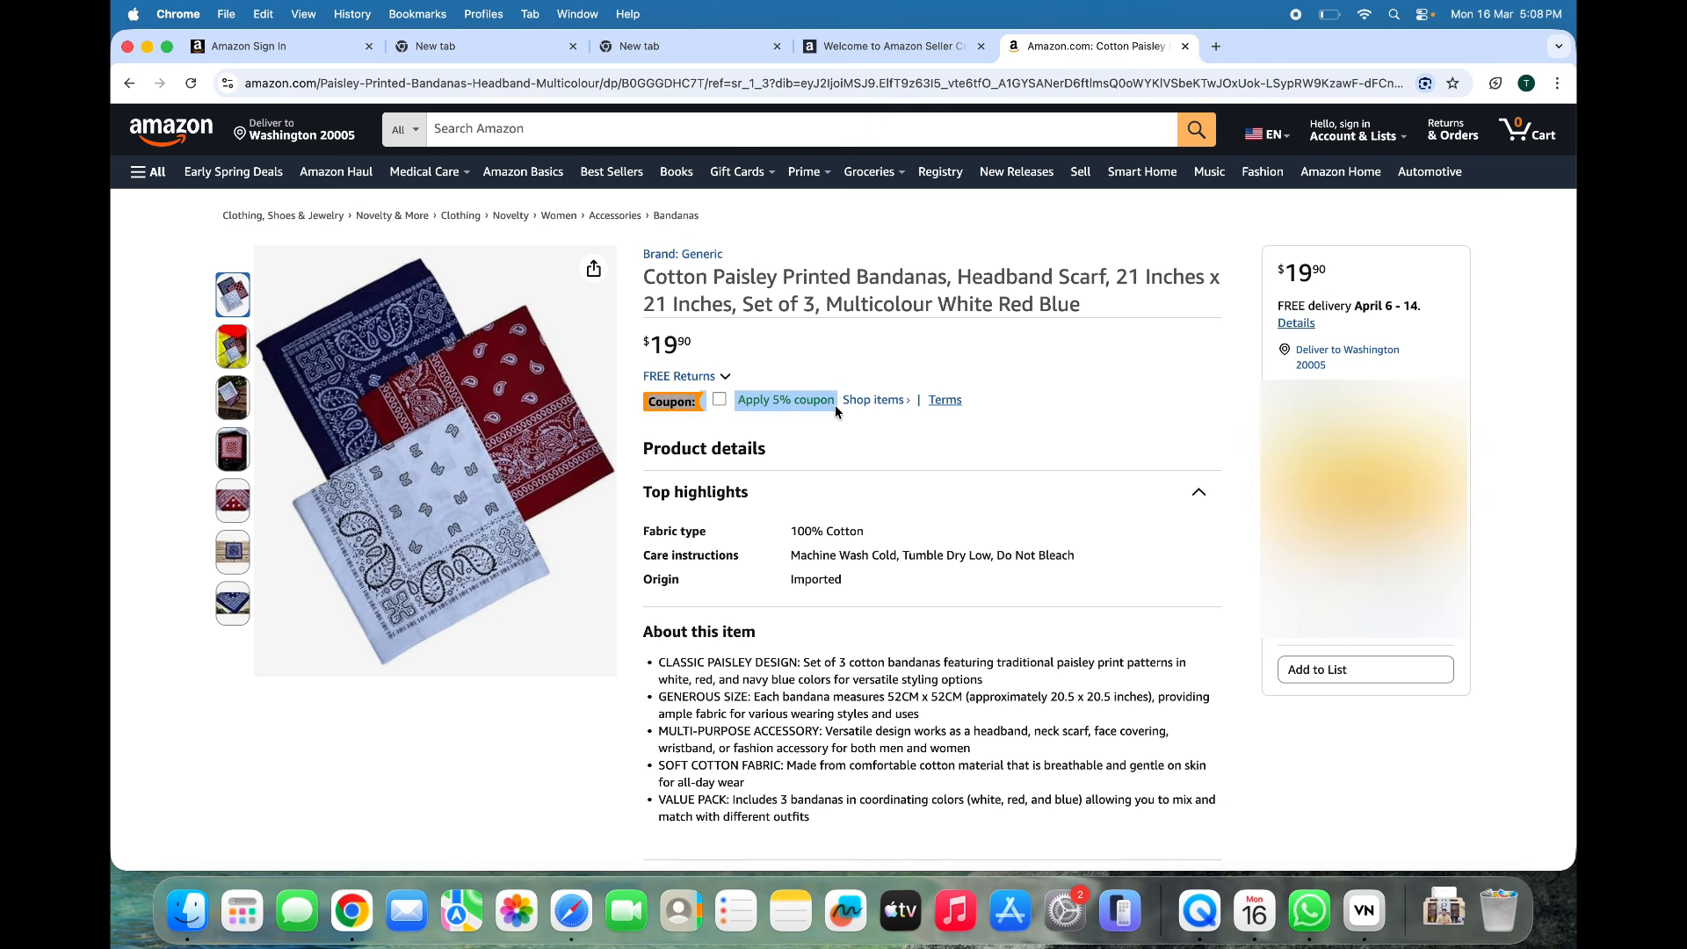
left_click(799, 445)
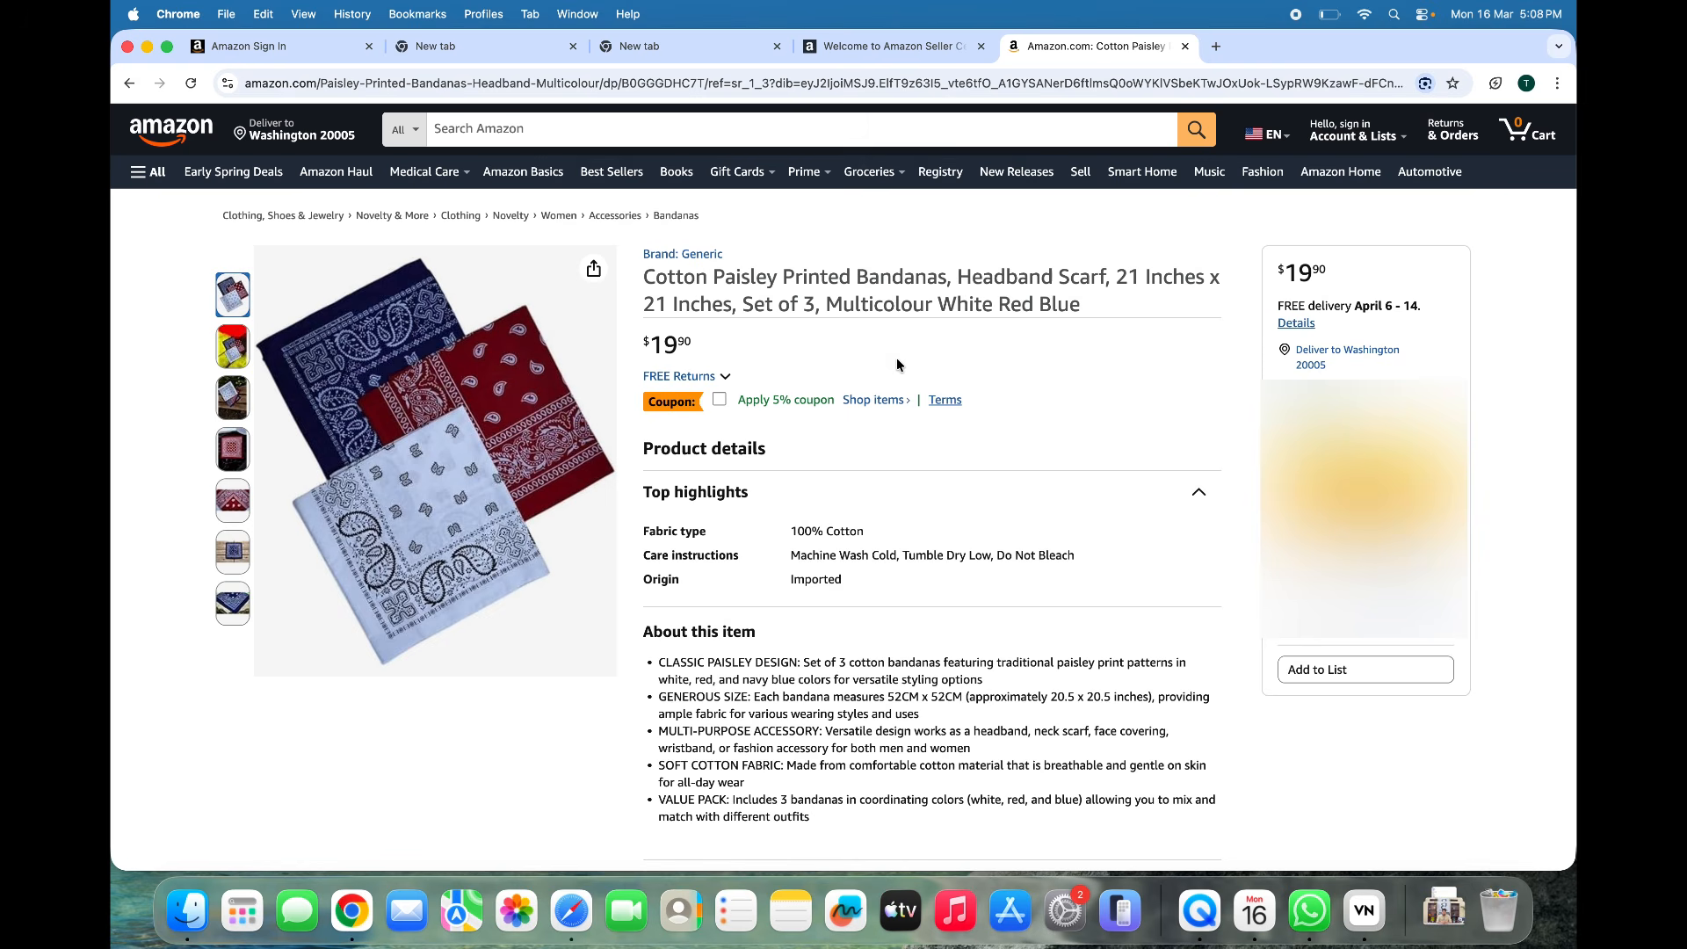
left_click(719, 400)
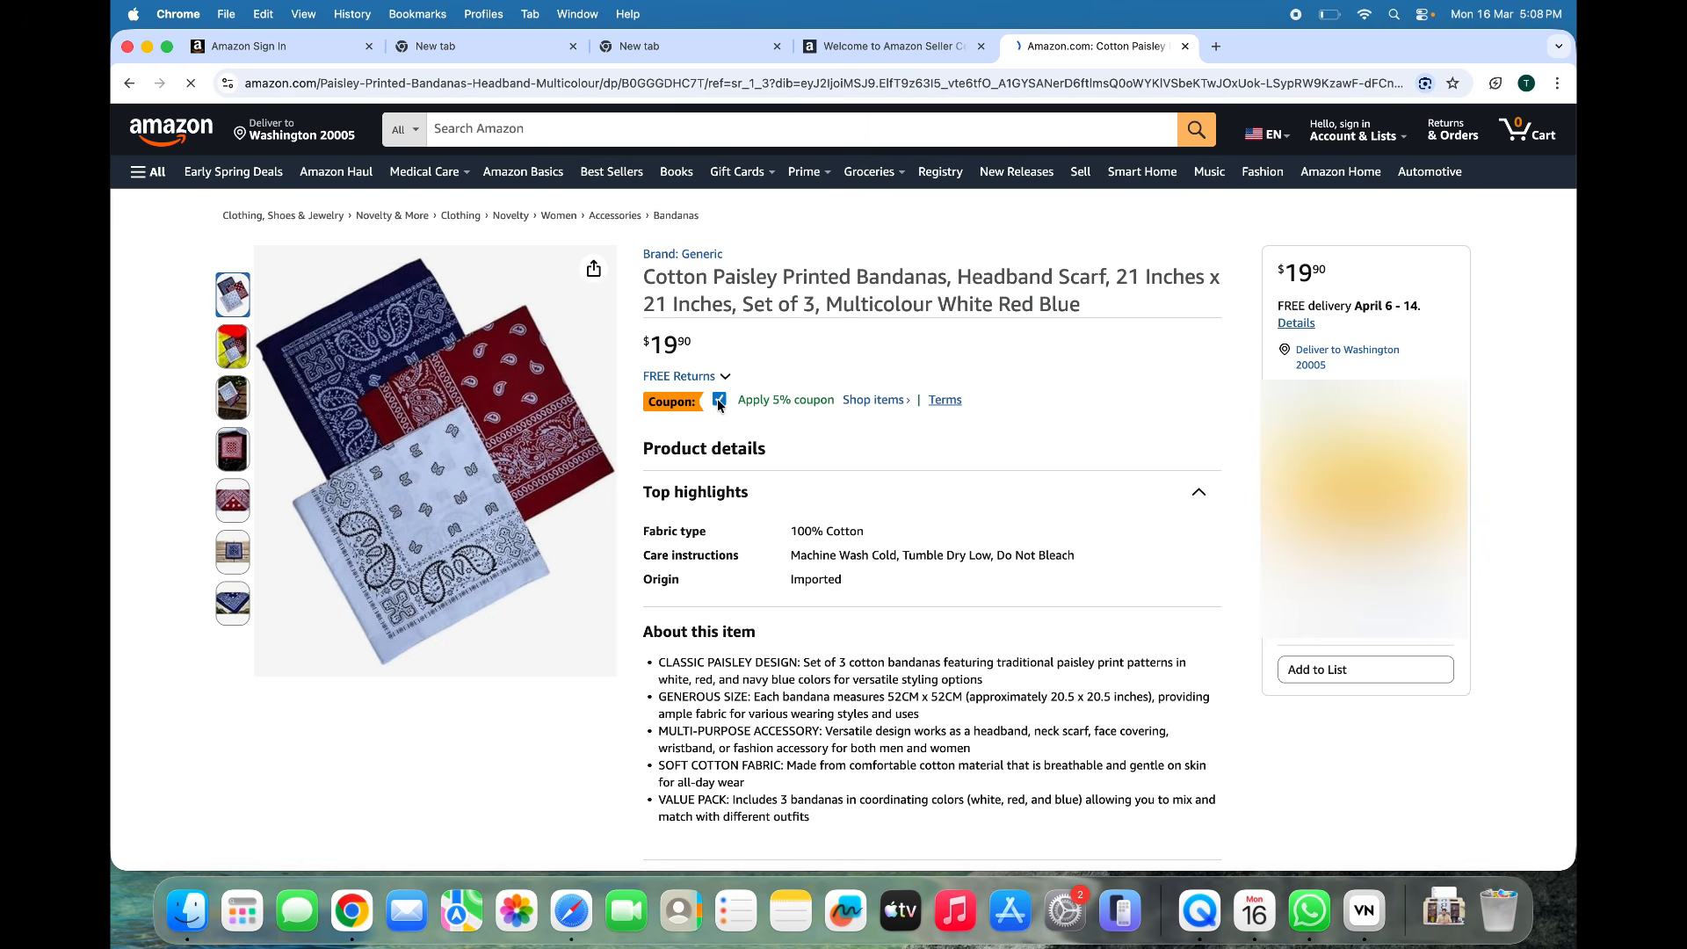